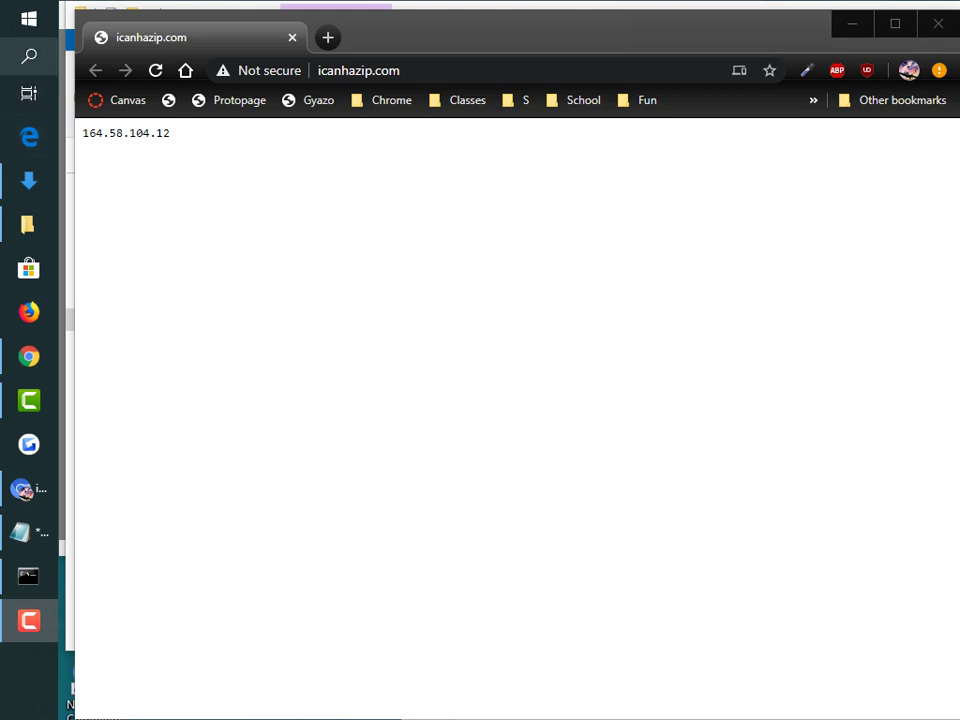
# Open the Control Panel and find its "Uninstall a program" page by searching for "uninstall"
pyautogui.click(29, 56)
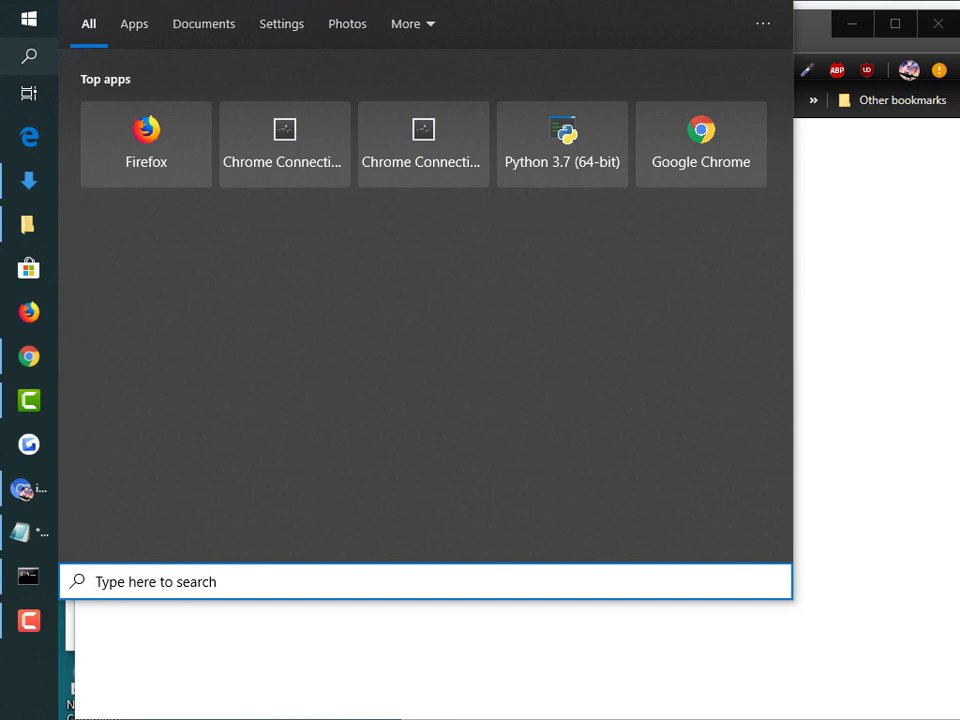
pyautogui.write('control')
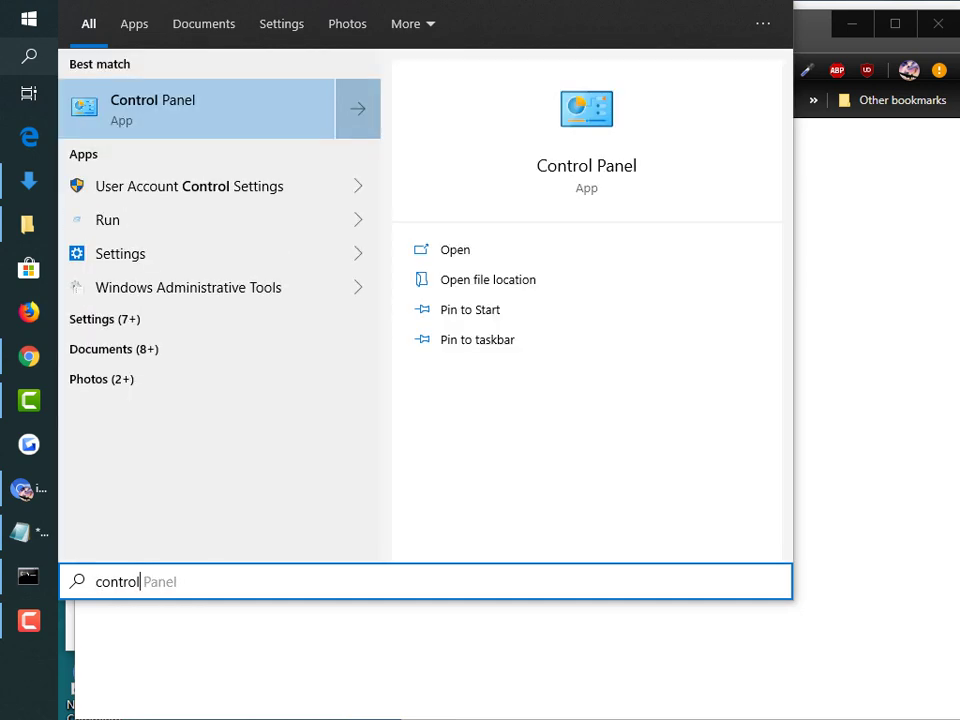
pyautogui.press('Return')
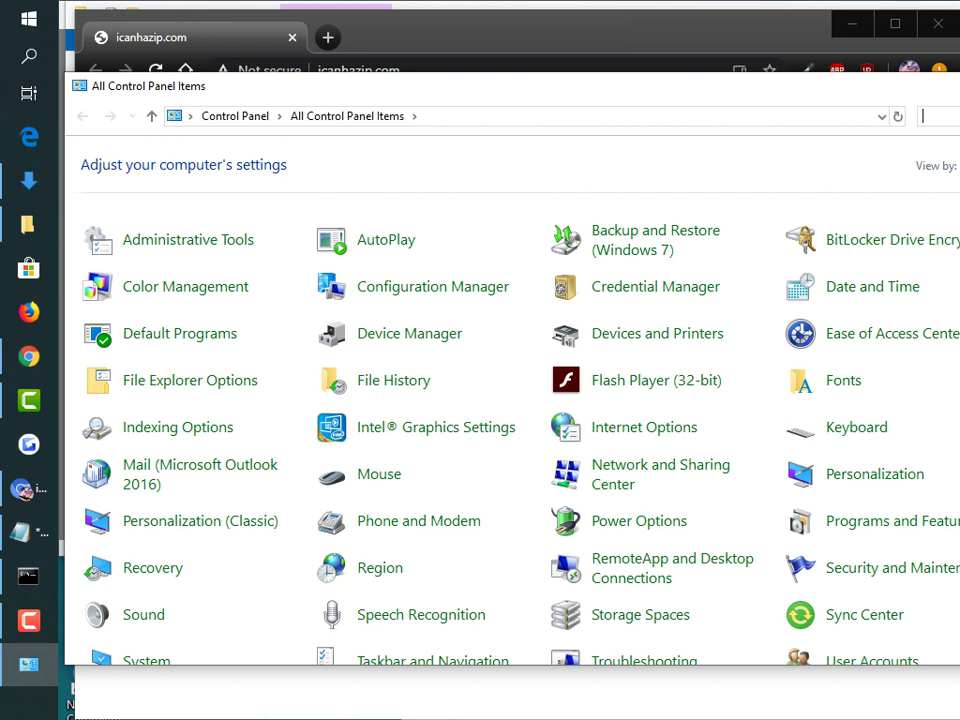
pyautogui.write('uninstall')
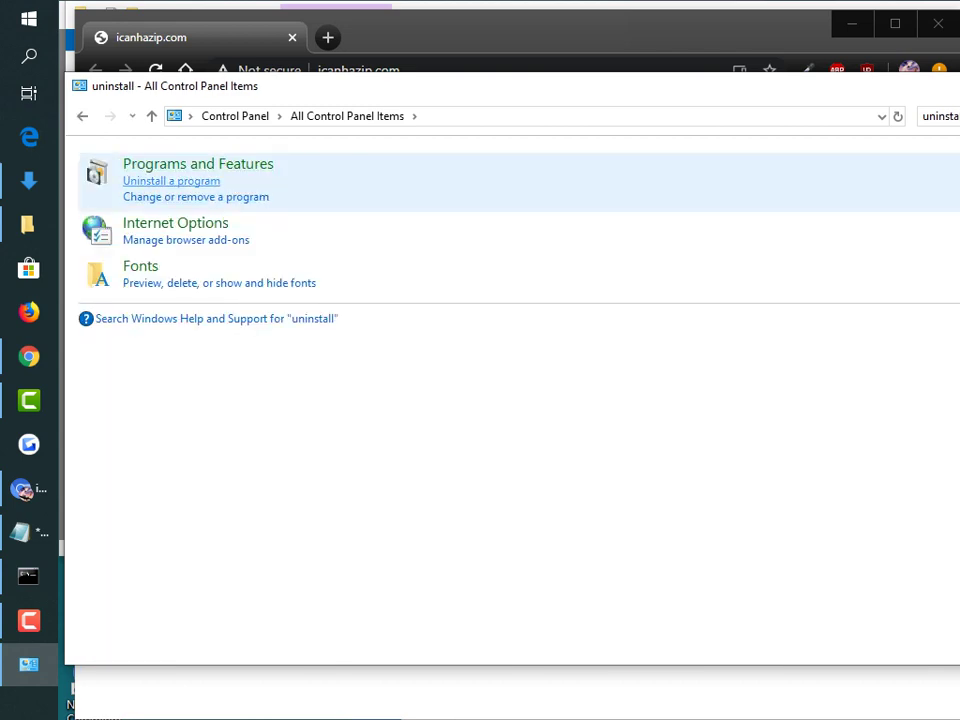
pyautogui.click(171, 180)
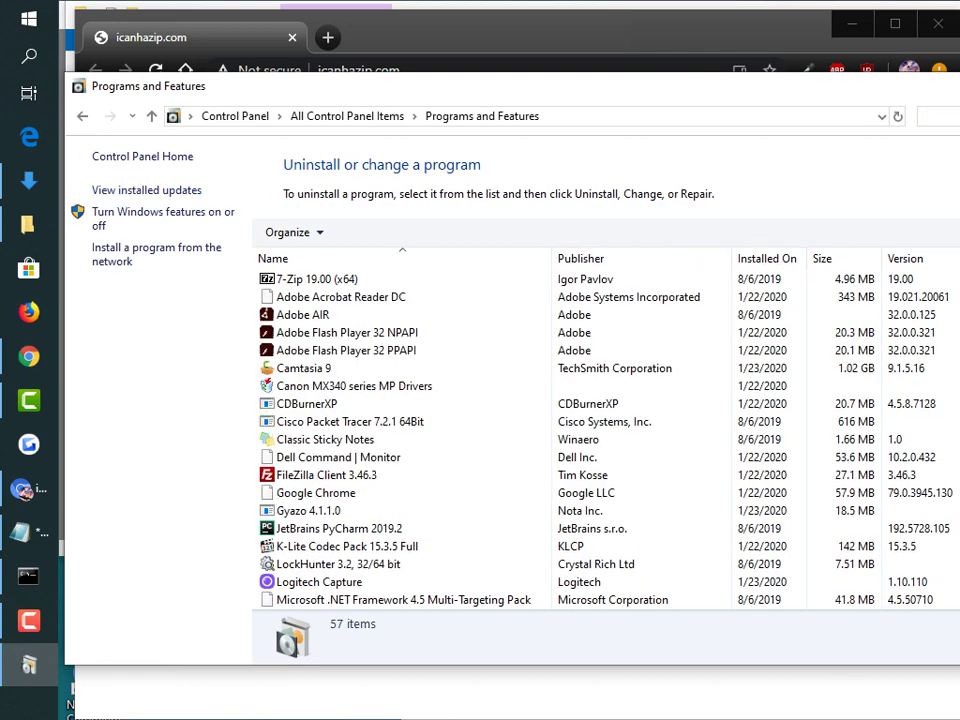
# Search the installed programs for "java", then clear the search
pyautogui.write('java')
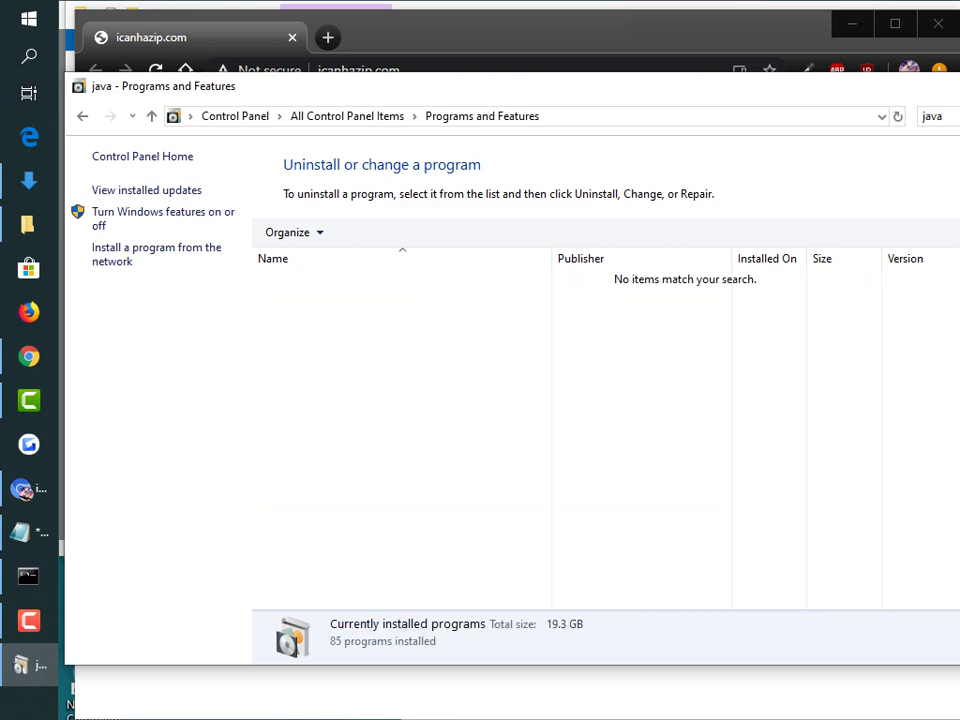
pyautogui.press('BackSpace')
pyautogui.press('BackSpace')
pyautogui.press('BackSpace')
pyautogui.press('BackSpace')
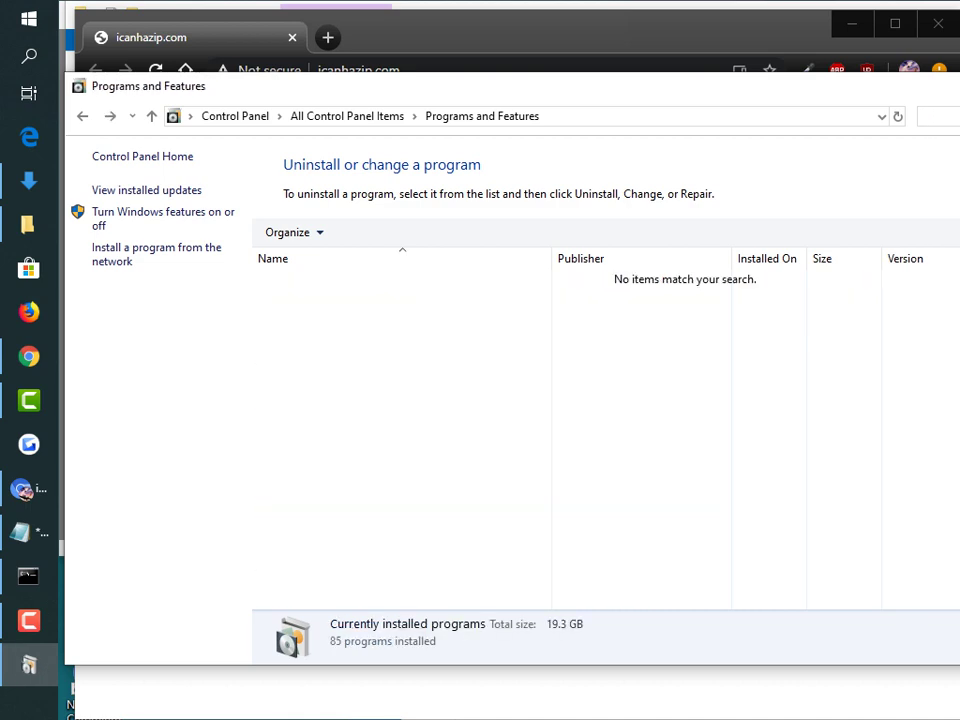
# Find NetBeans IDE 8.2 among the installed programs and uninstall it, keeping its userdir folder
pyautogui.write('netbeans')
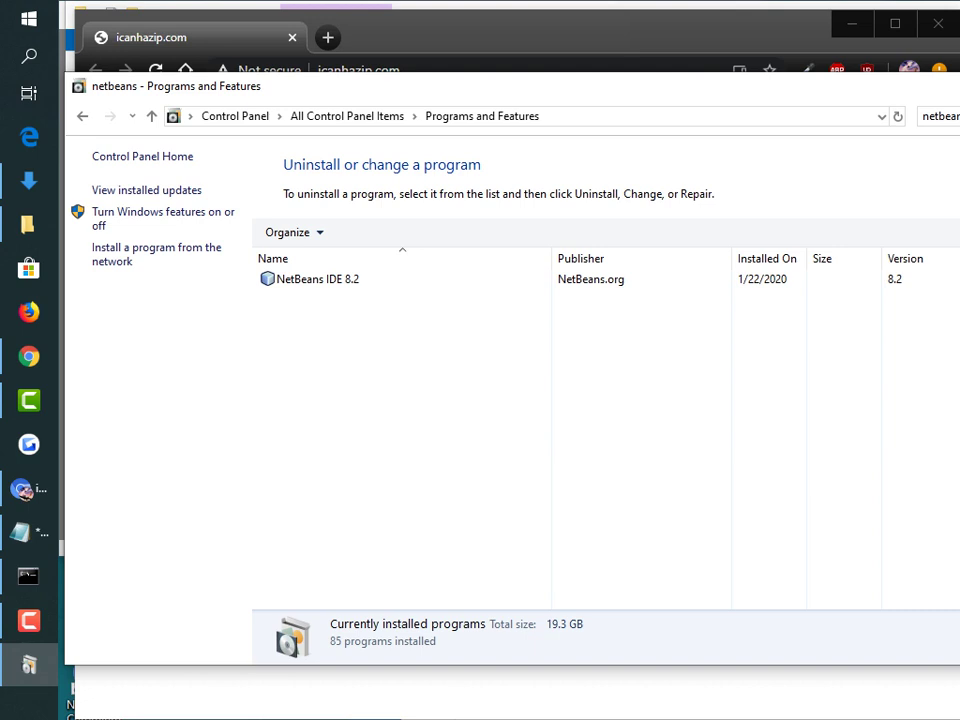
pyautogui.click(330, 282)
pyautogui.rightClick(329, 286)
pyautogui.click(405, 300)
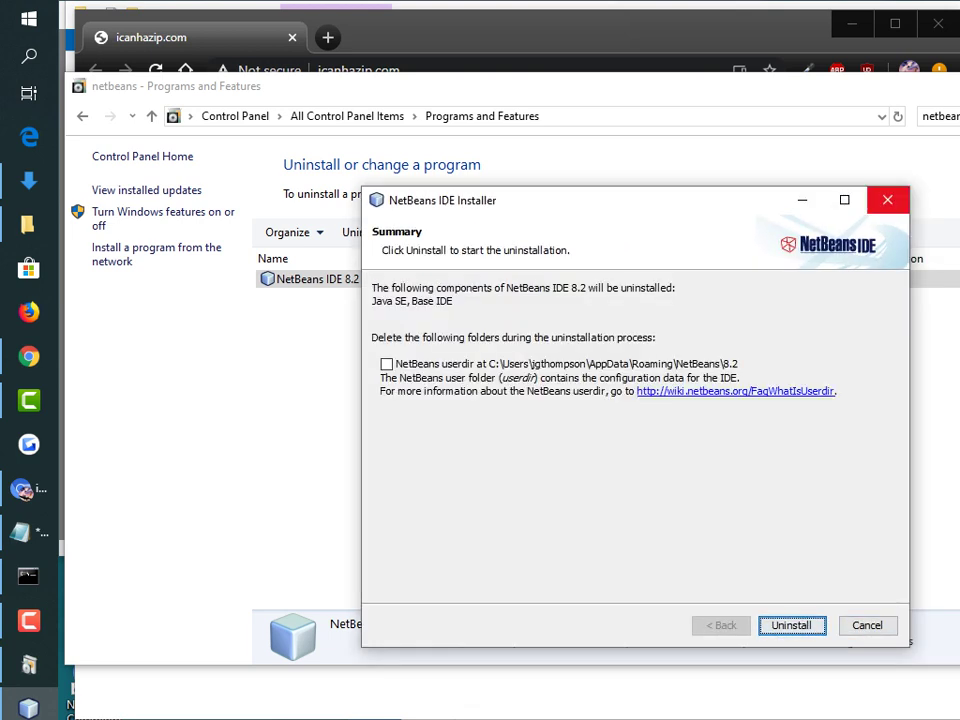
pyautogui.press('Return')
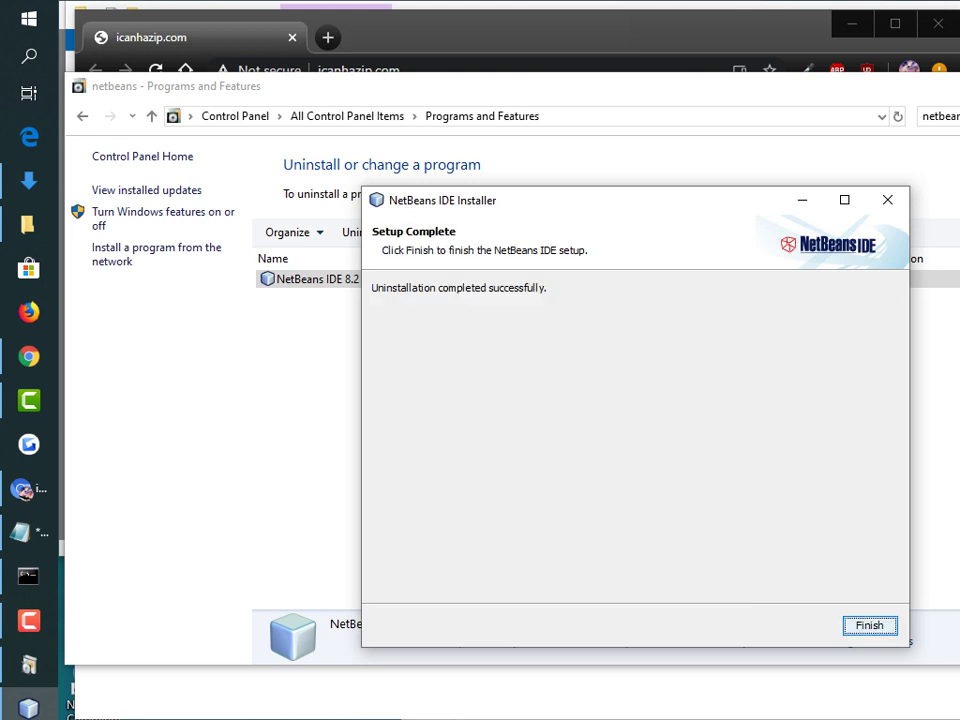
pyautogui.press('Return')
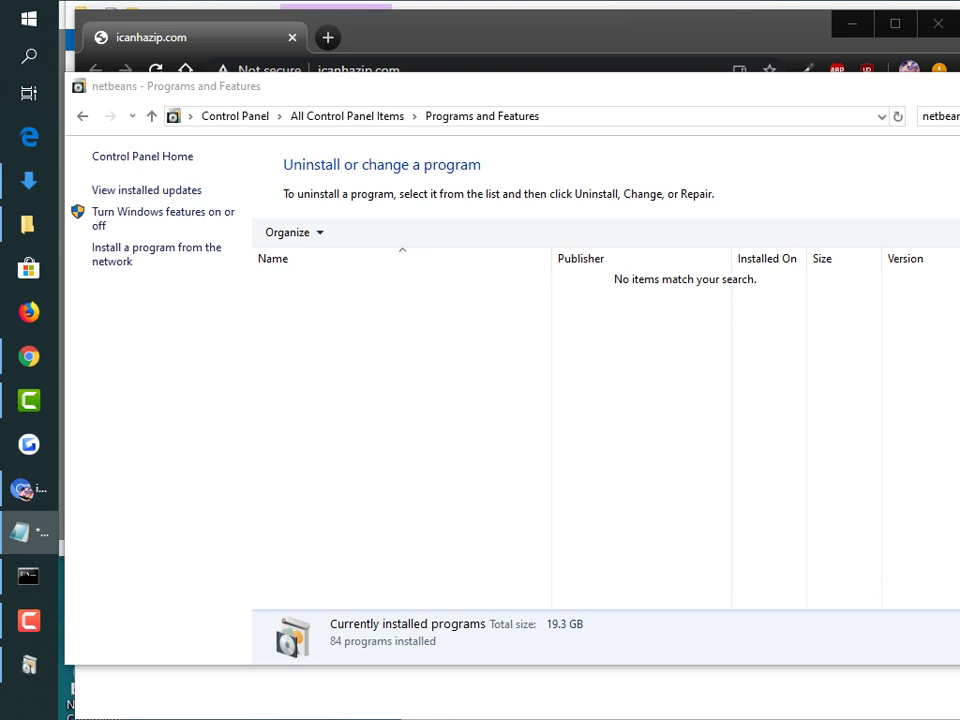
# Switch to Notepad, clear the pending save dialog, and write "java se 13" in a blank document
pyautogui.press('Return')
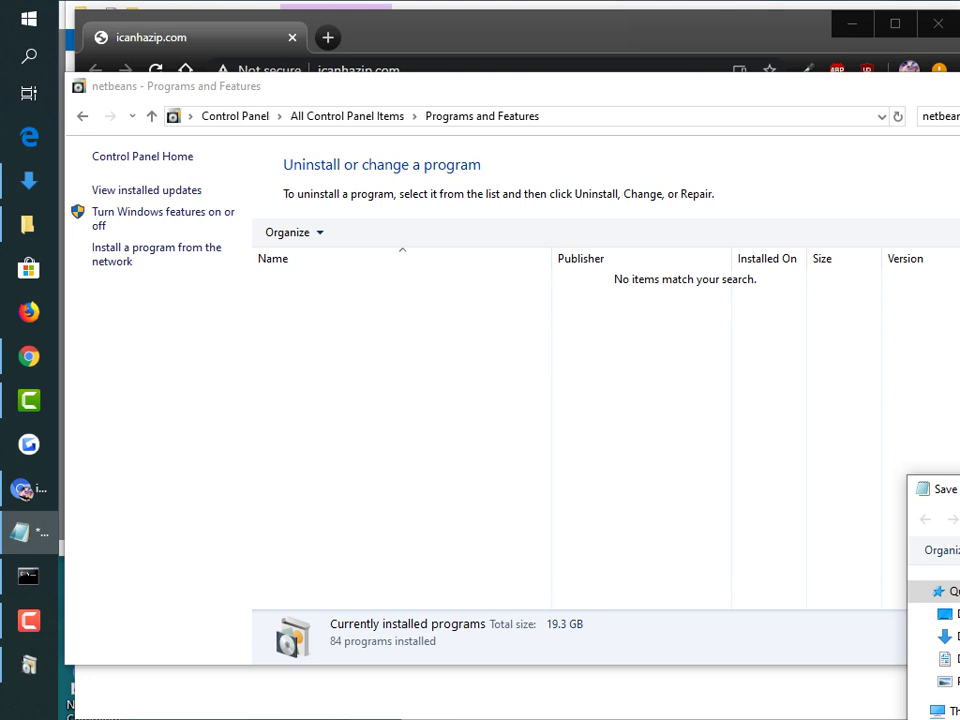
pyautogui.press('Return')
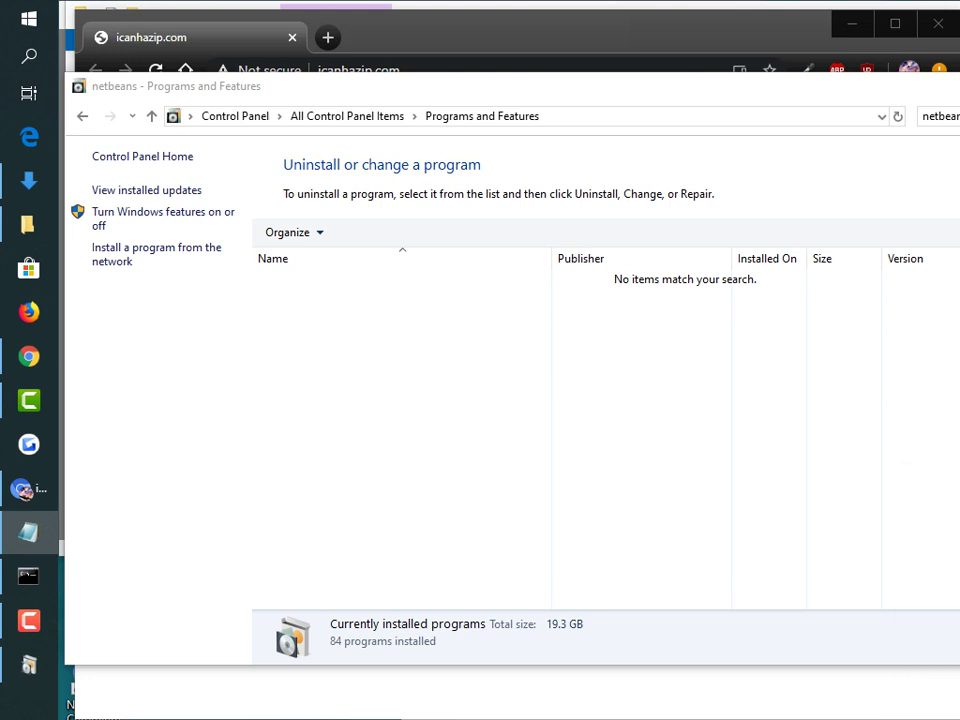
pyautogui.click(28, 532)
pyautogui.moveTo(200, 242); pyautogui.dragTo(504, 296)
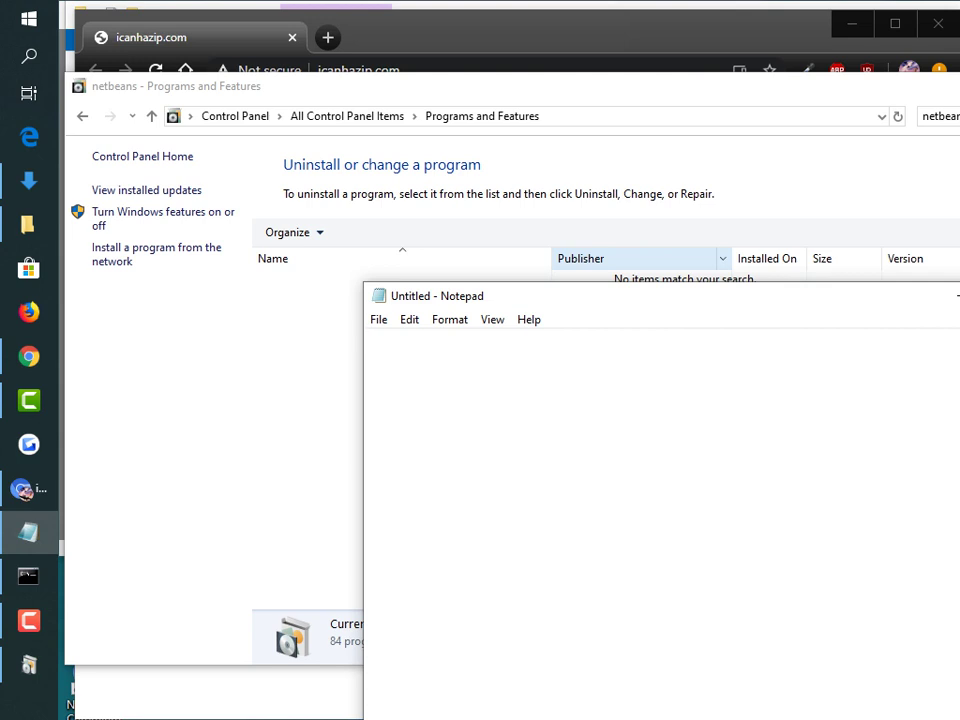
pyautogui.write('java se ')
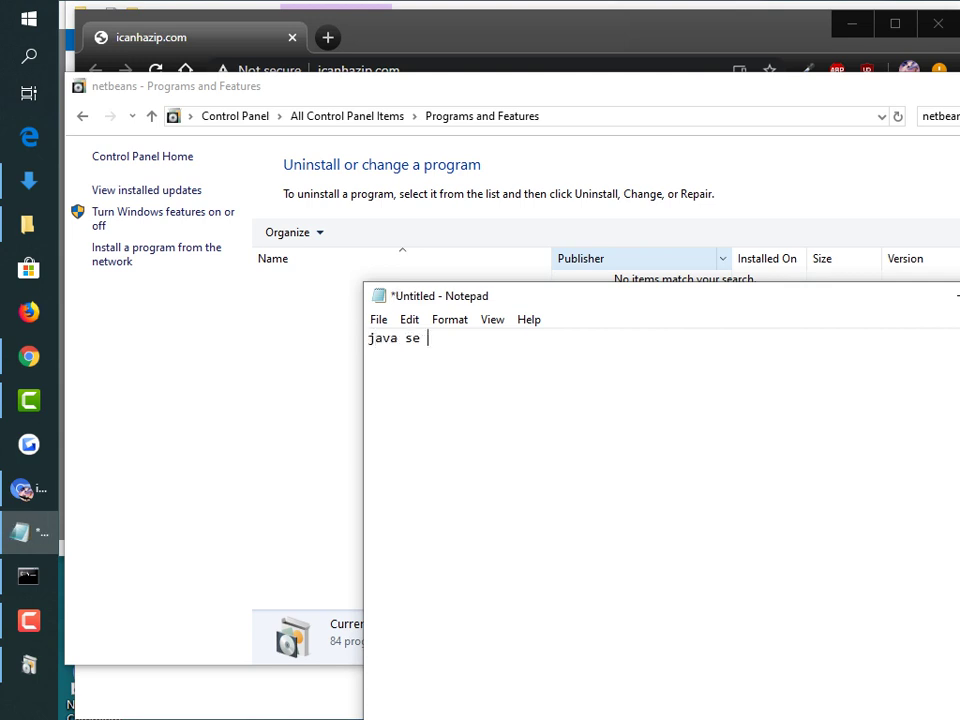
pyautogui.write('13')
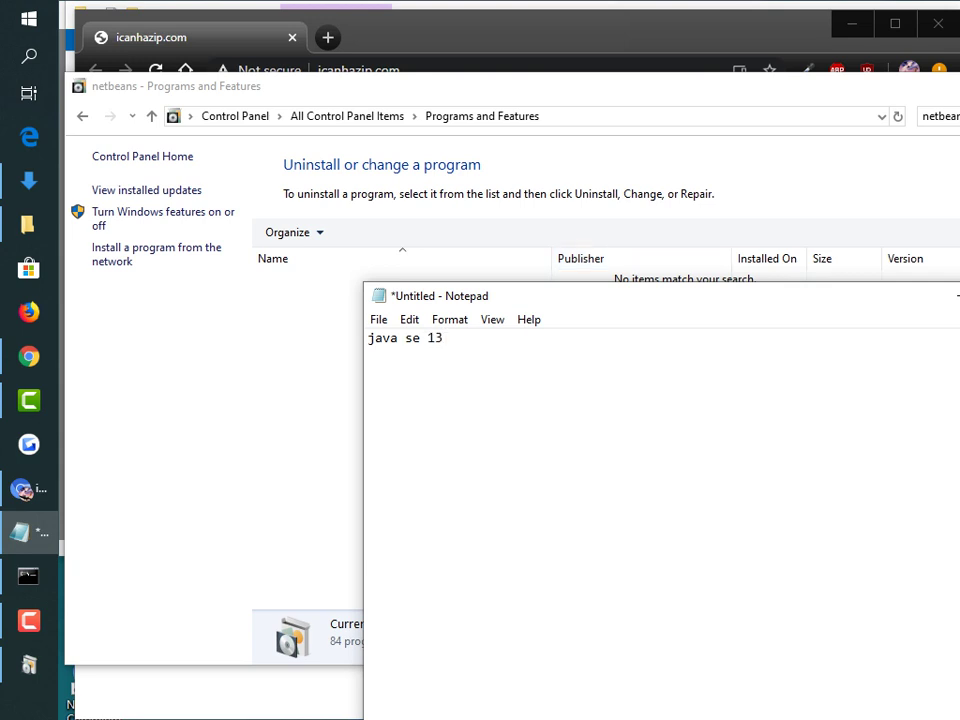
# Close Programs and Features, search the web for "java se 13" in the browser, and open Oracle's Java SE Development Kit 13 downloads page
pyautogui.hotkey('alt', 'Tab')
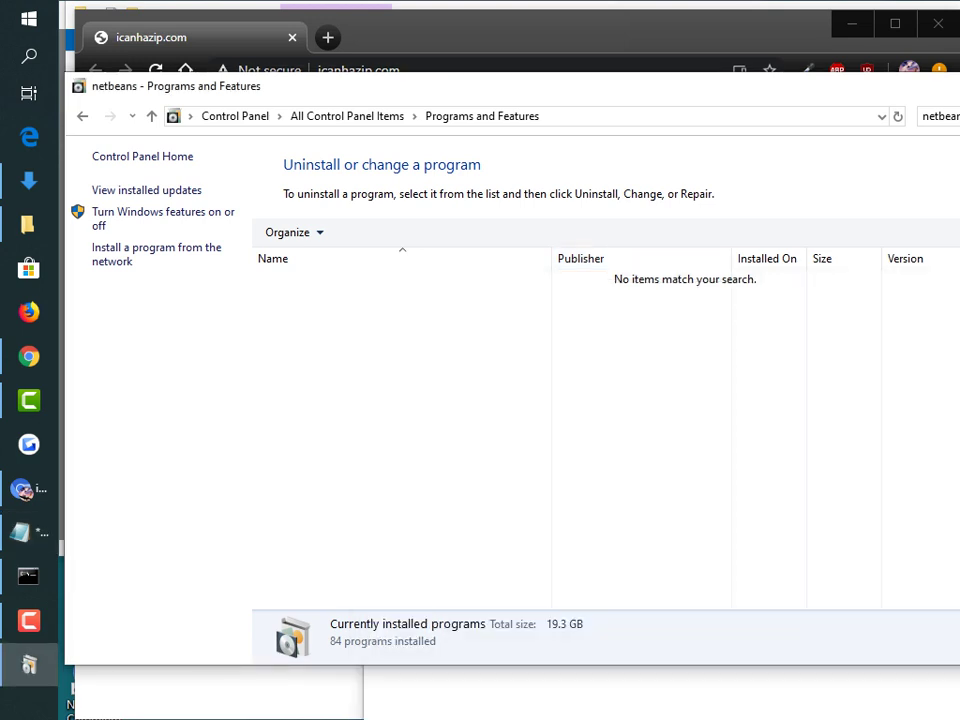
pyautogui.hotkey('alt', 'Tab')
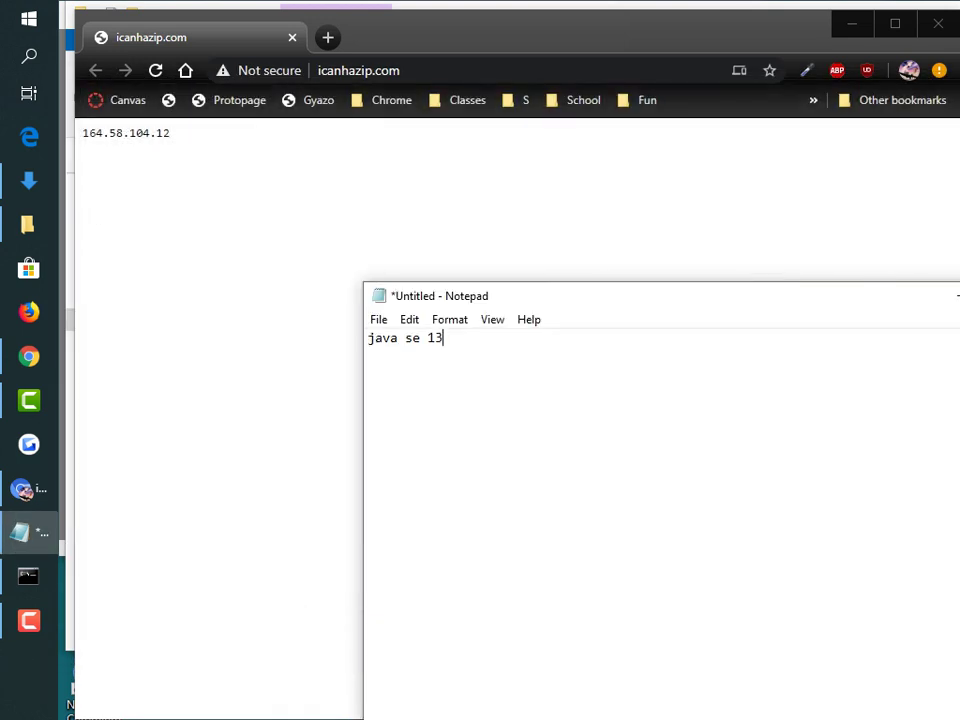
pyautogui.hotkey('alt', 'Tab')
pyautogui.hotkey('ctrl', 'l')
pyautogui.write('java se 13')
pyautogui.press('Return')
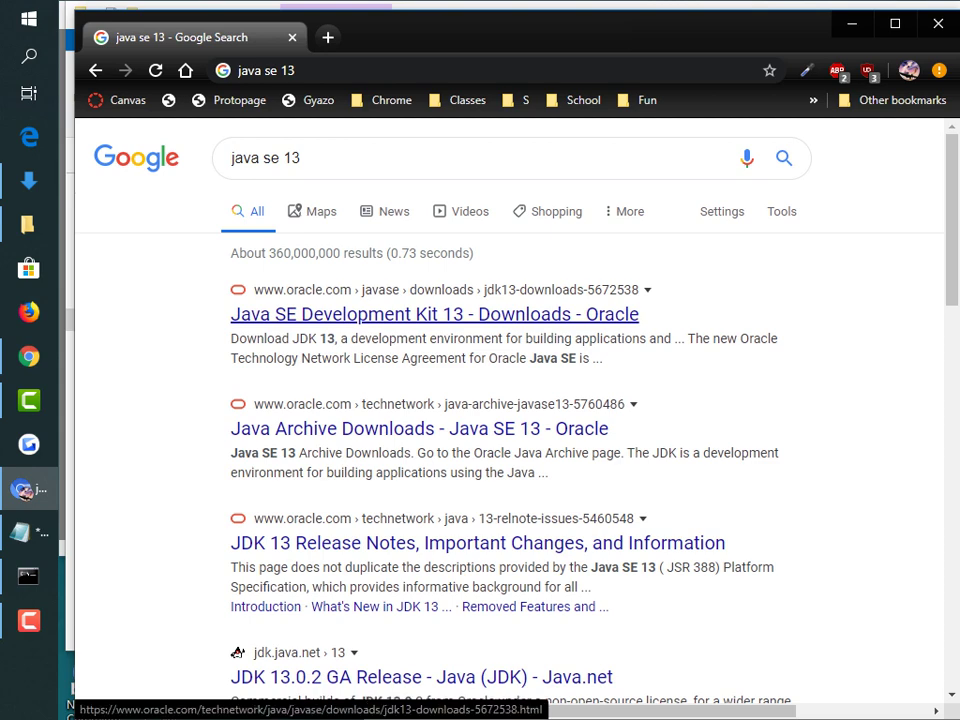
pyautogui.click(434, 314)
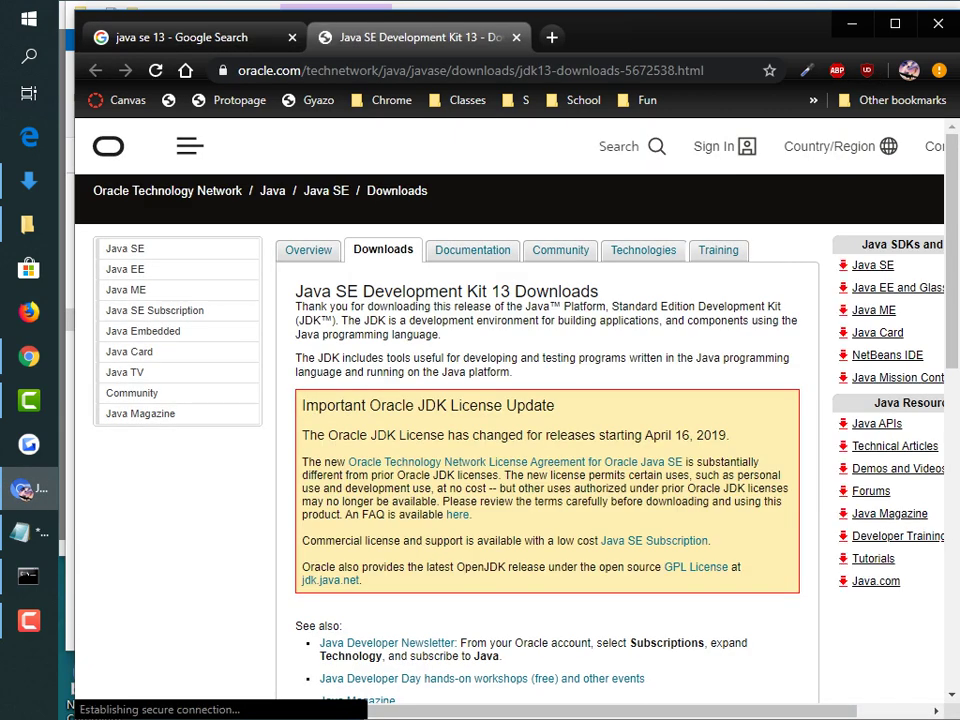
# Accept the Java SE Development Kit 13.0.2 license agreement and save jdk-13.0.2_windows-x64_bin.exe to the Downloads folder
pyautogui.hotkey('ctrl', '+')
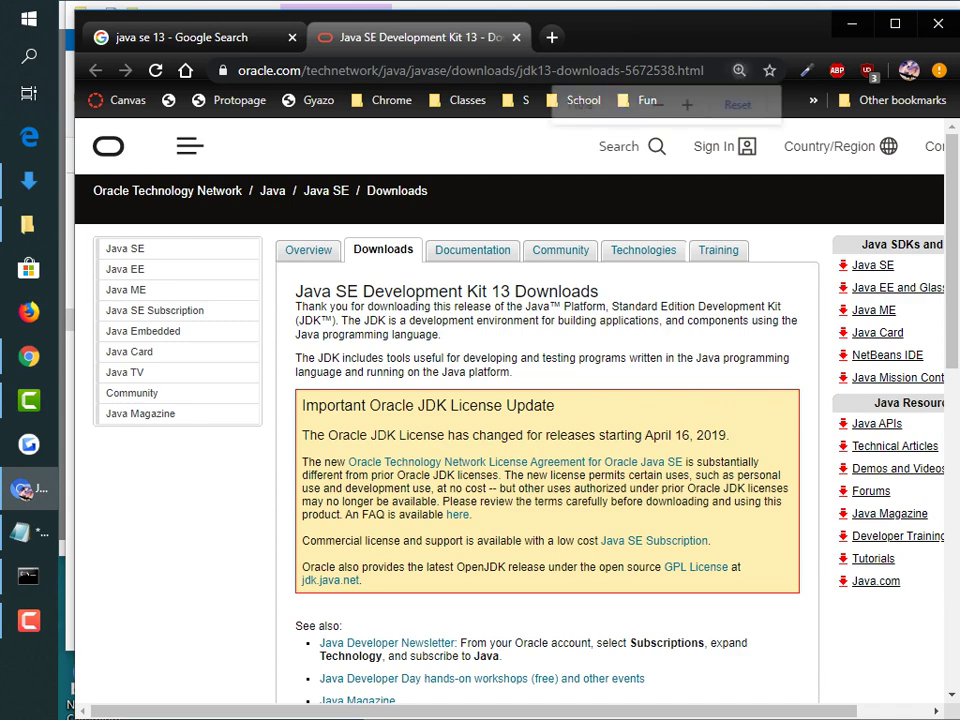
pyautogui.scroll(-2, 580, 400)
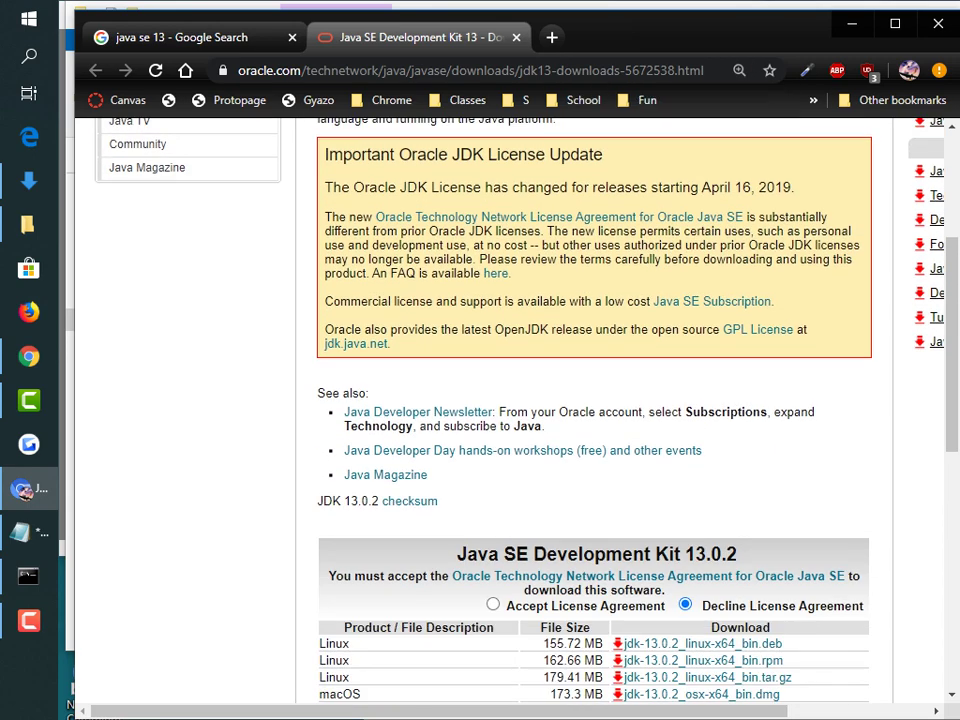
pyautogui.scroll(-2, 594, 400)
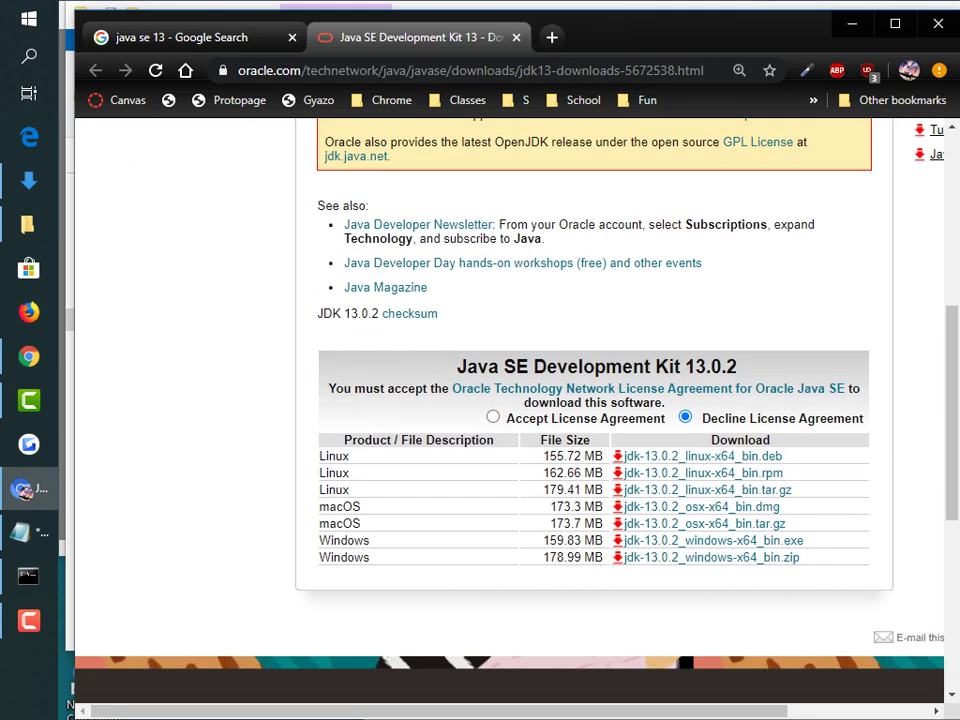
pyautogui.click(492, 417)
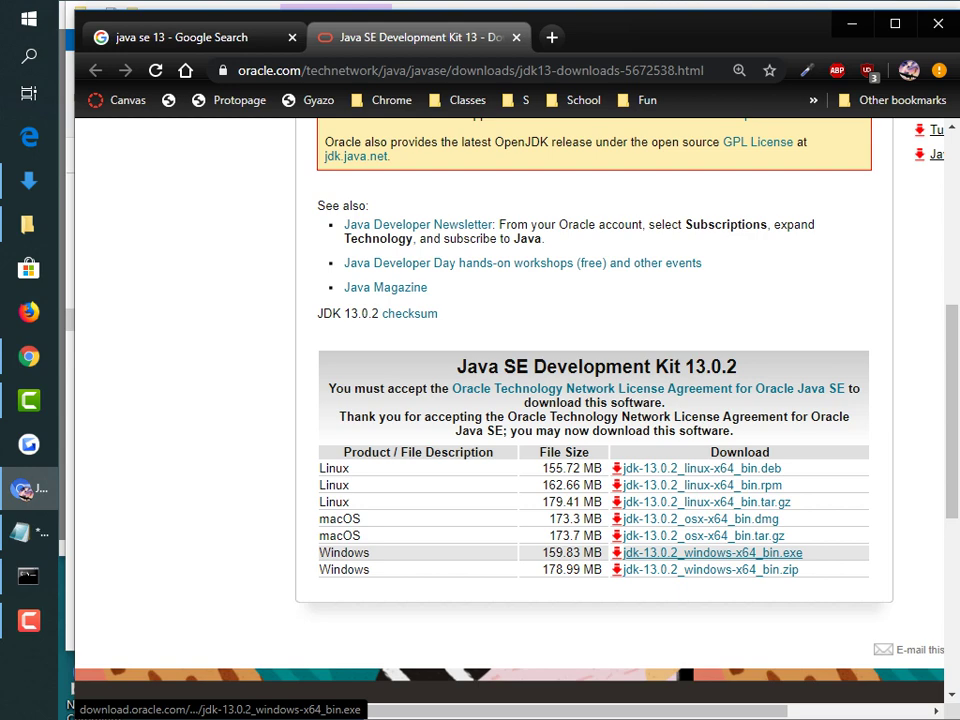
pyautogui.click(712, 552)
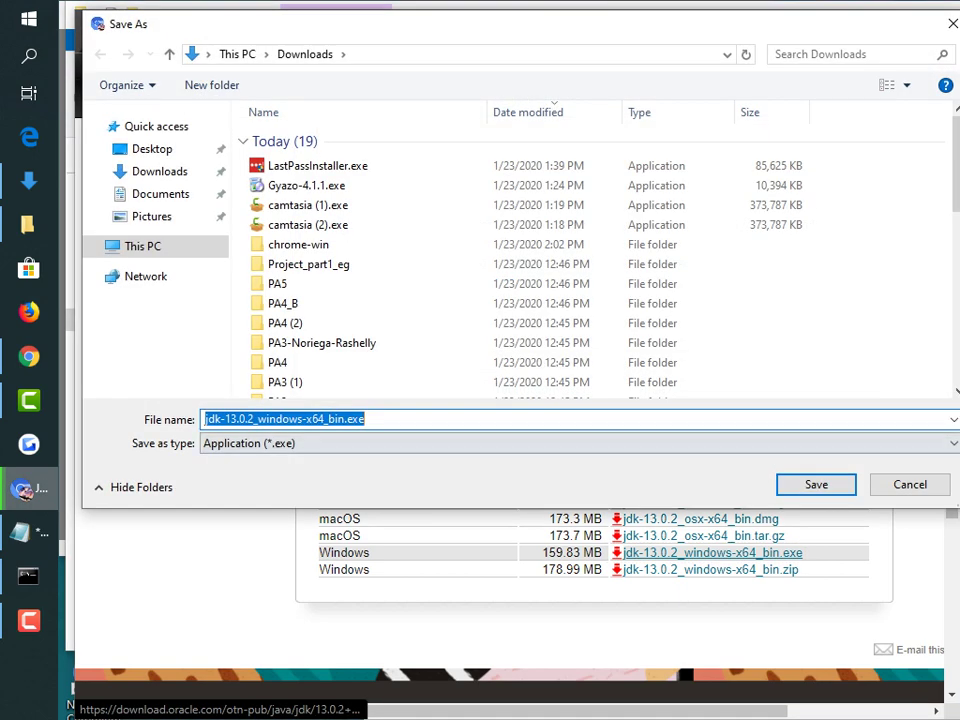
pyautogui.click(816, 484)
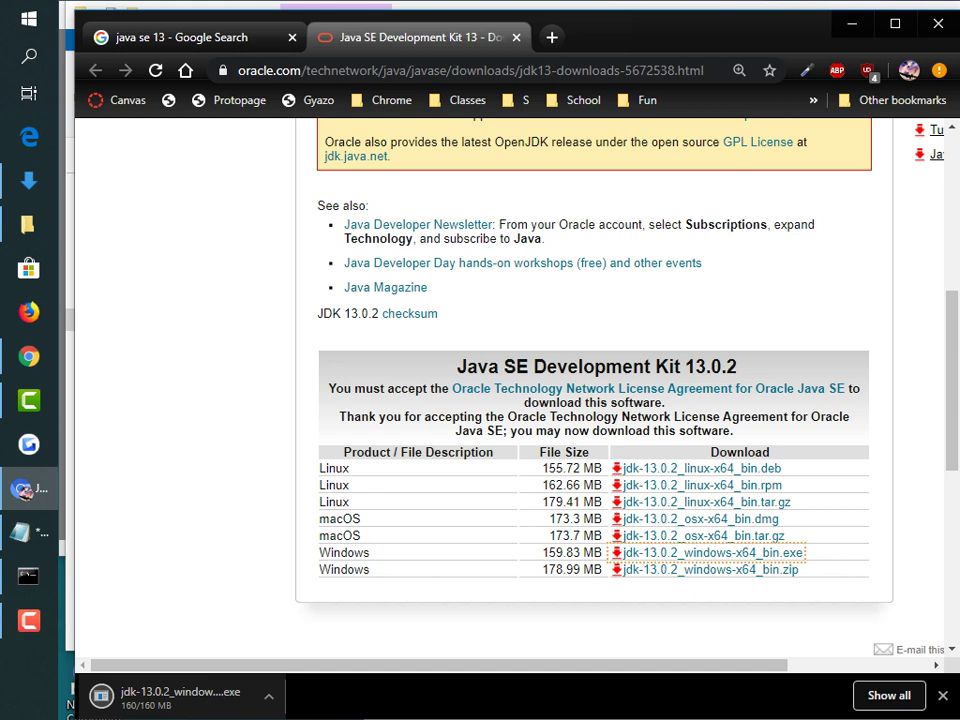
# Run the downloaded JDK 13.0.2 installer and continue from the welcome page to the destination folder page
pyautogui.click(268, 695)
pyautogui.click(322, 718)
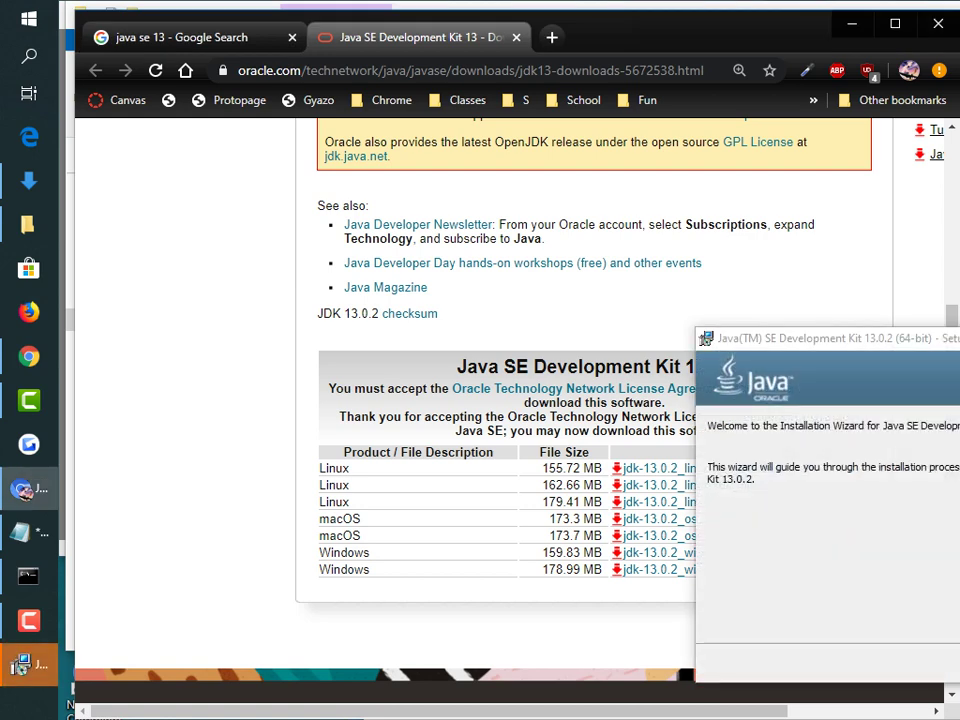
pyautogui.press('Return')
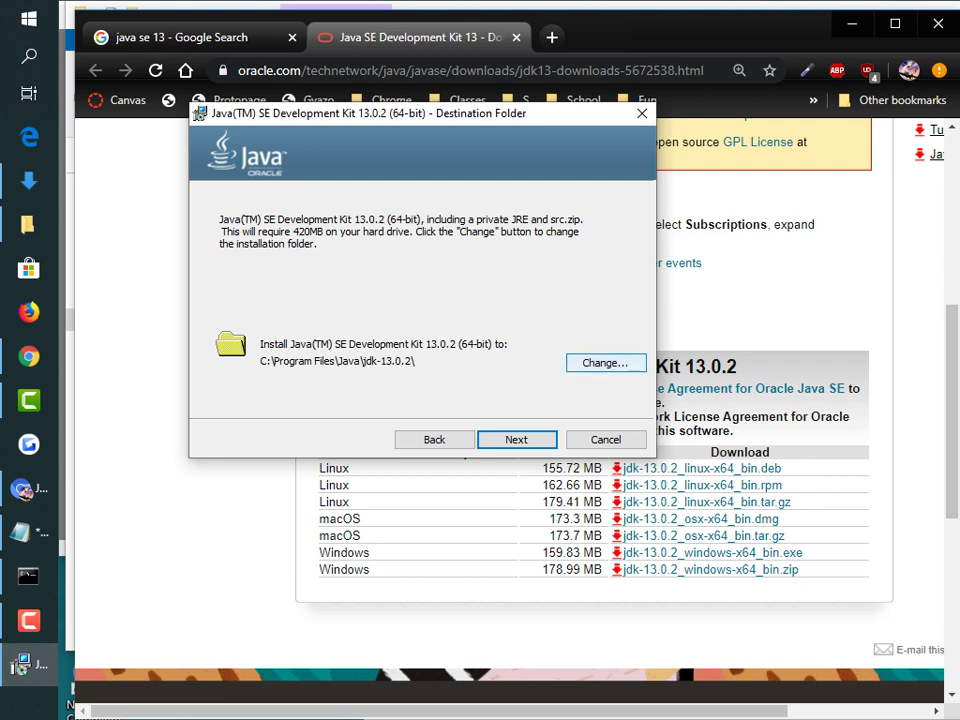
# Copy the JDK destination path C:\Program Files\Java\jdk-13.0.2\ from the folder change dialog, keeping that folder
pyautogui.click(605, 362)
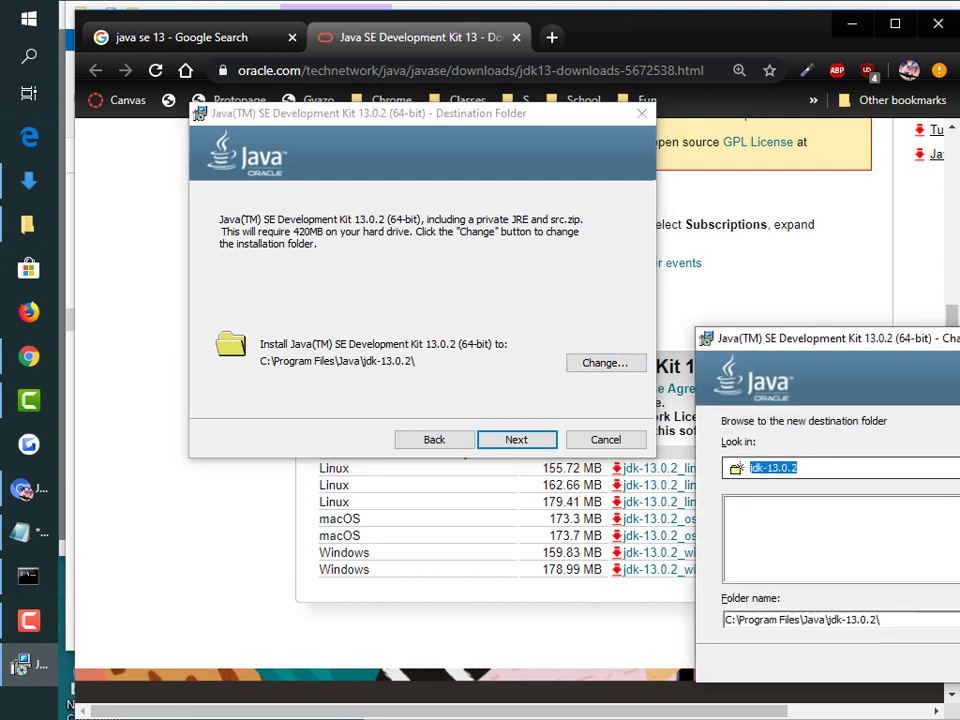
pyautogui.moveTo(884, 620); pyautogui.dragTo(722, 620)
pyautogui.hotkey('ctrl', 'c')
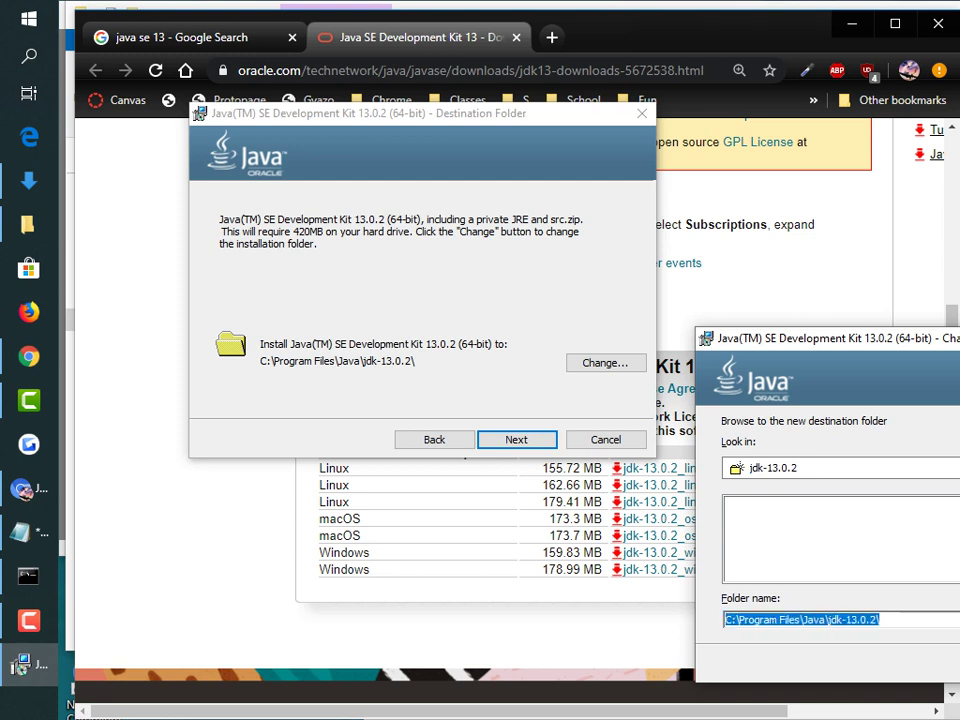
pyautogui.press('Return')
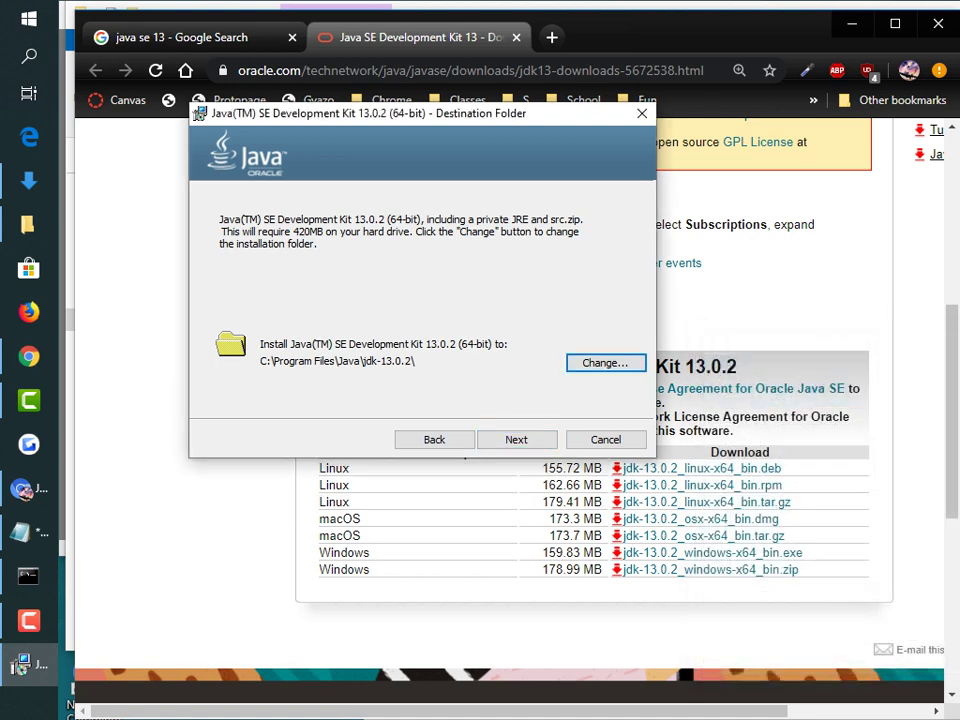
# Paste the copied JDK path two lines below "java se 13" in the Notepad note and label it "path"
pyautogui.hotkey('alt', 'Tab')
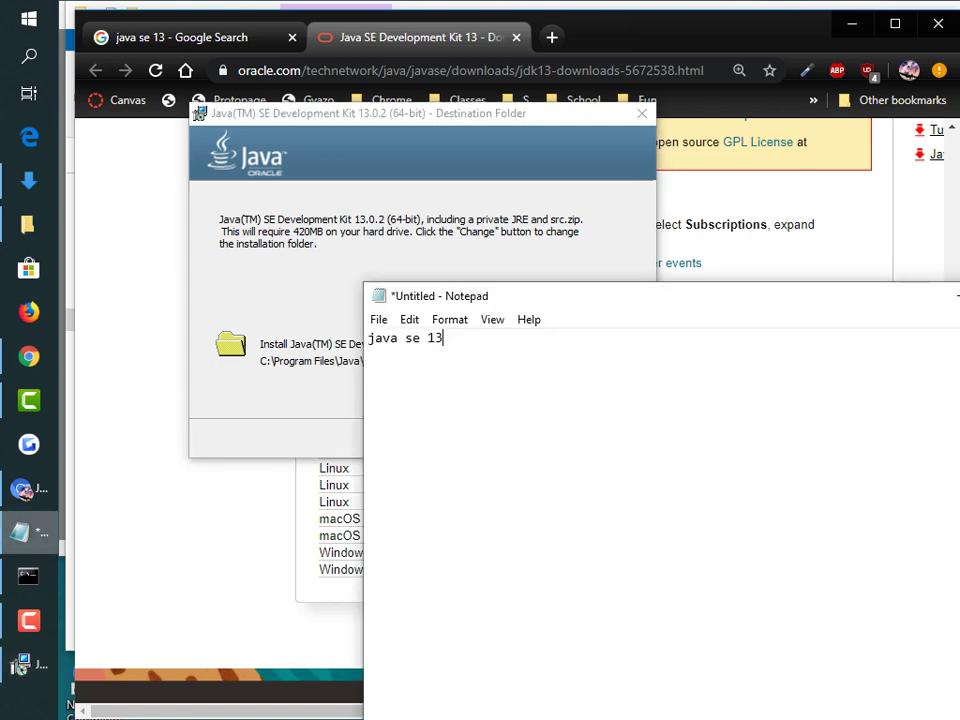
pyautogui.press('Return')
pyautogui.press('Return')
pyautogui.hotkey('ctrl', 'v')
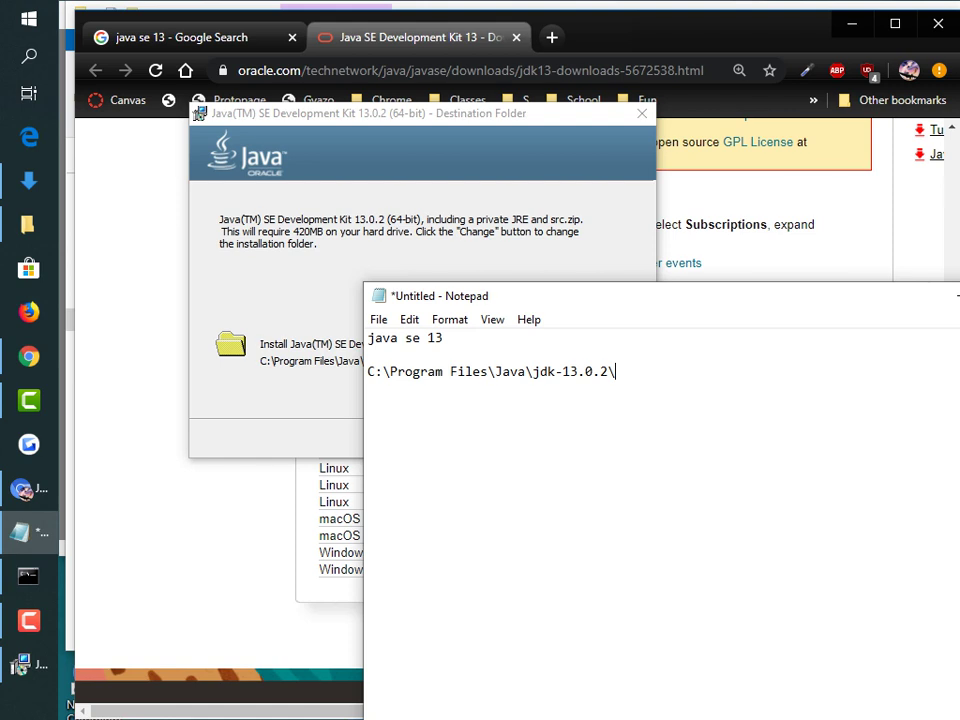
pyautogui.press('Home')
pyautogui.write('path')
# Return to the JDK 13.0.2 installer and install it, keeping the destination folder C:\Program Files\Java\jdk-13.0.2\
pyautogui.hotkey('alt', 'Tab')
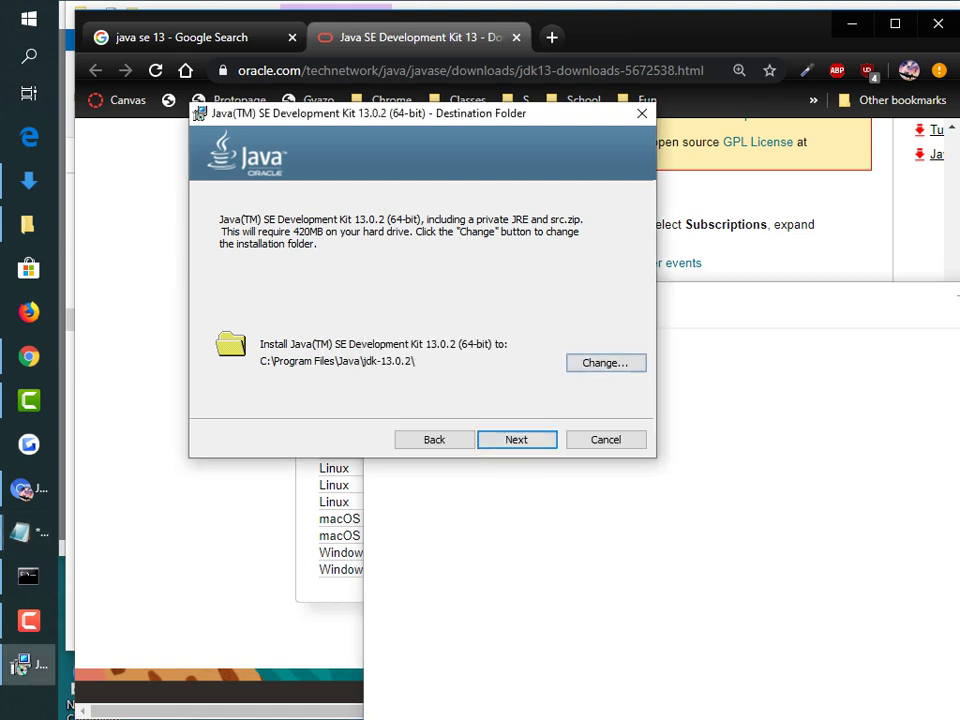
pyautogui.press('Return')
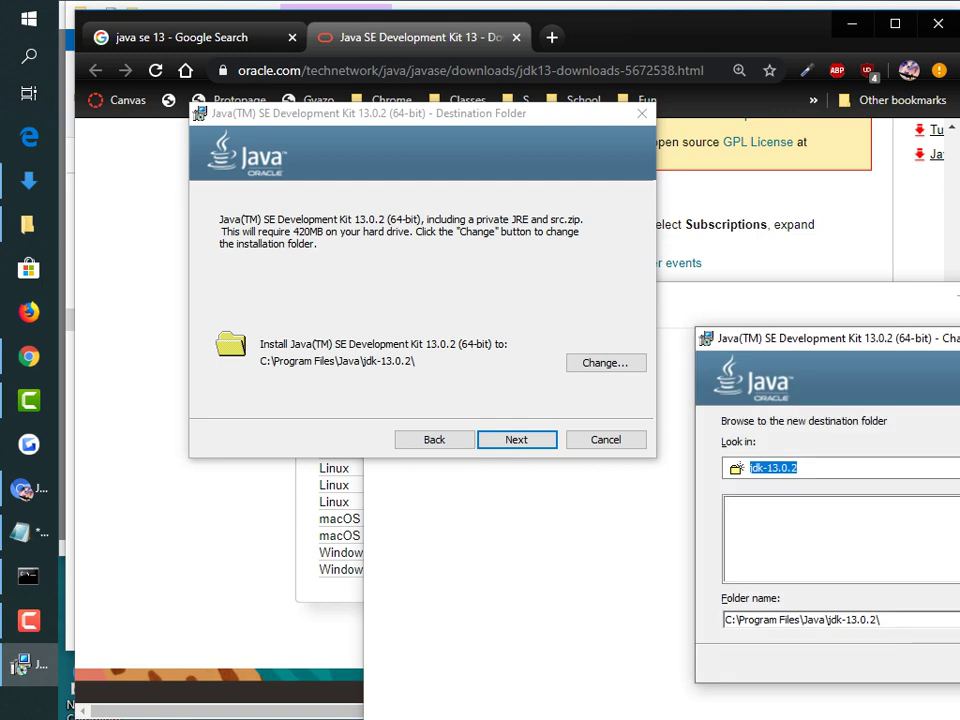
pyautogui.press('Escape')
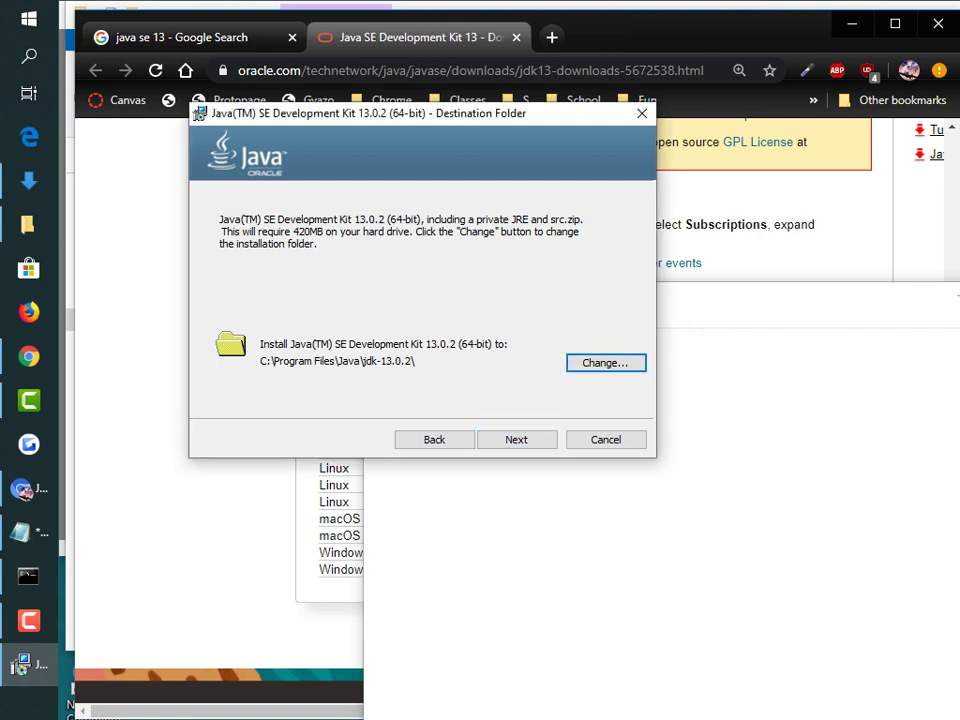
pyautogui.click(517, 440)
pyautogui.press('Return')
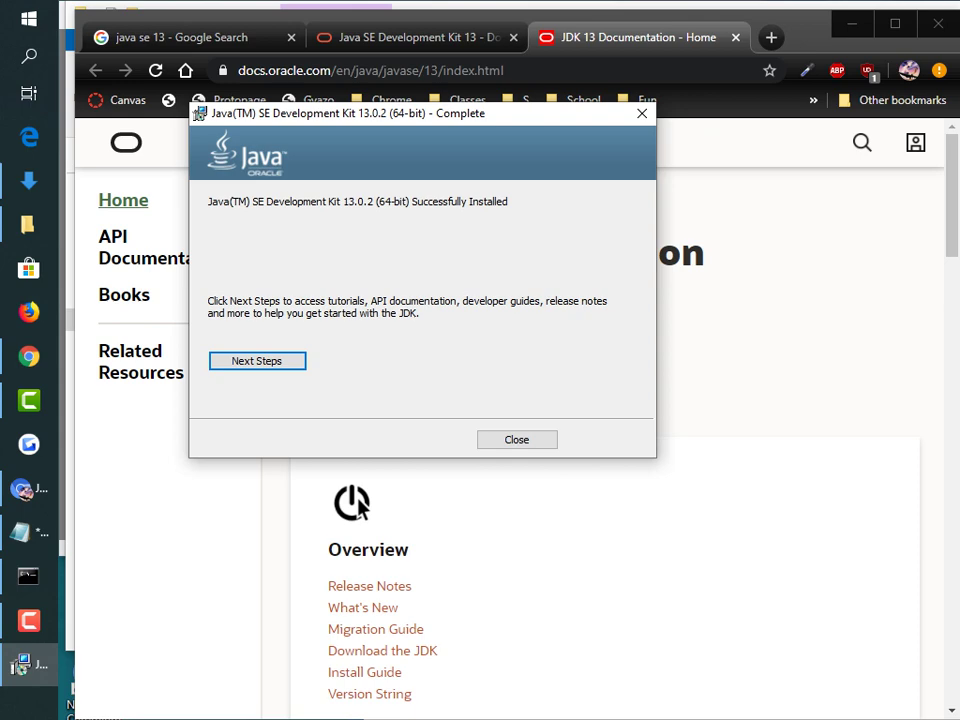
# Open the JDK 13 documentation from the installer's Next Steps and bookmark it in the Fun folder, closing the duplicate page
pyautogui.press('Return')
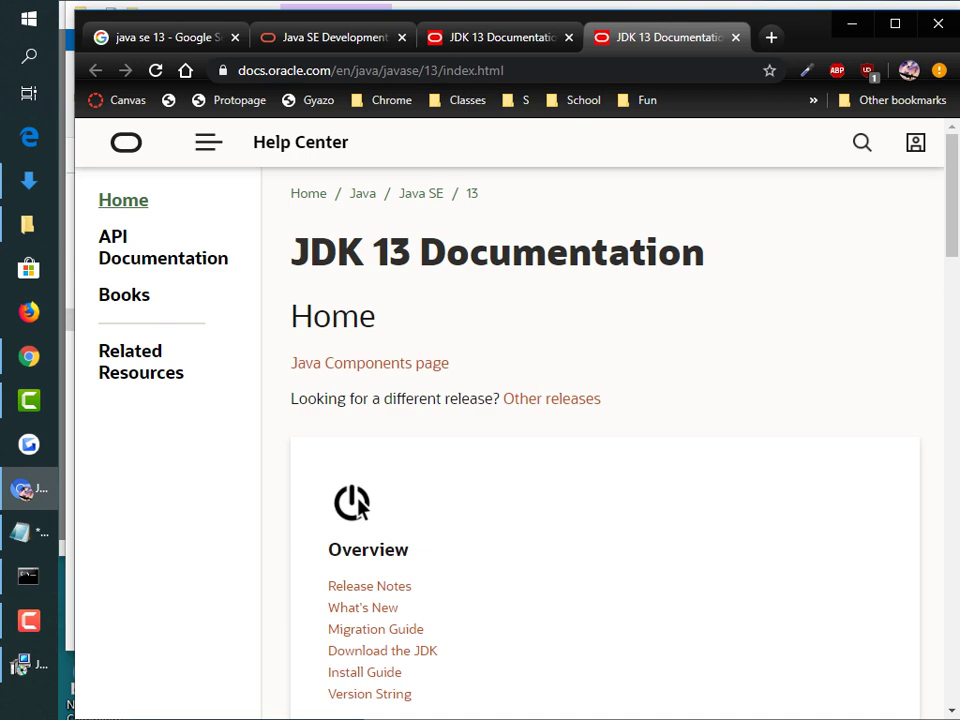
pyautogui.scroll(-7, 360, 507)
pyautogui.scroll(7, 360, 507)
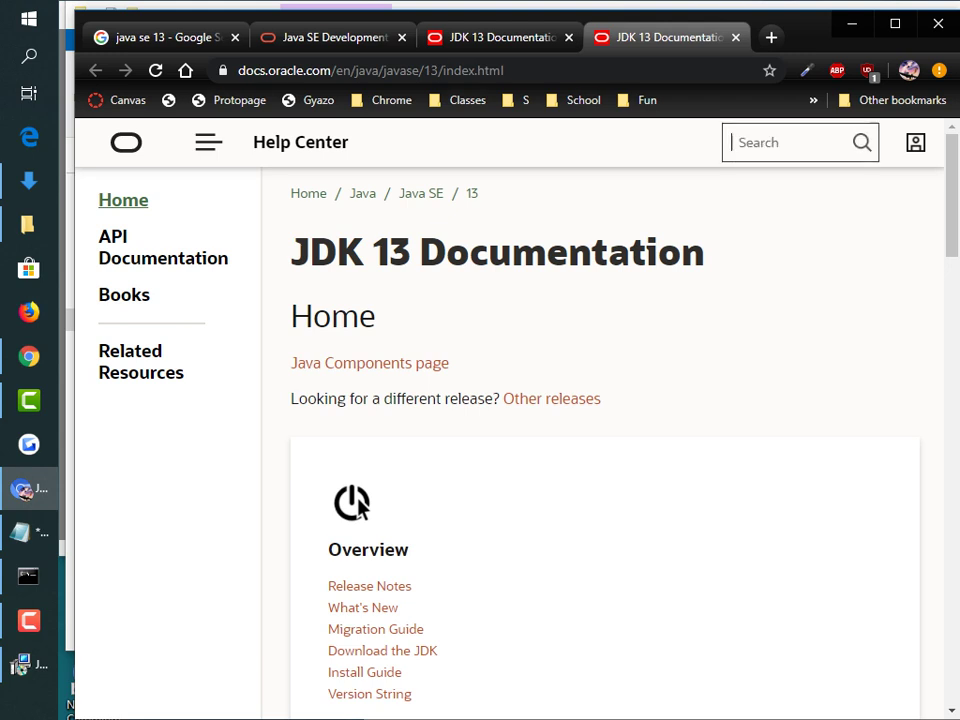
pyautogui.click(769, 70)
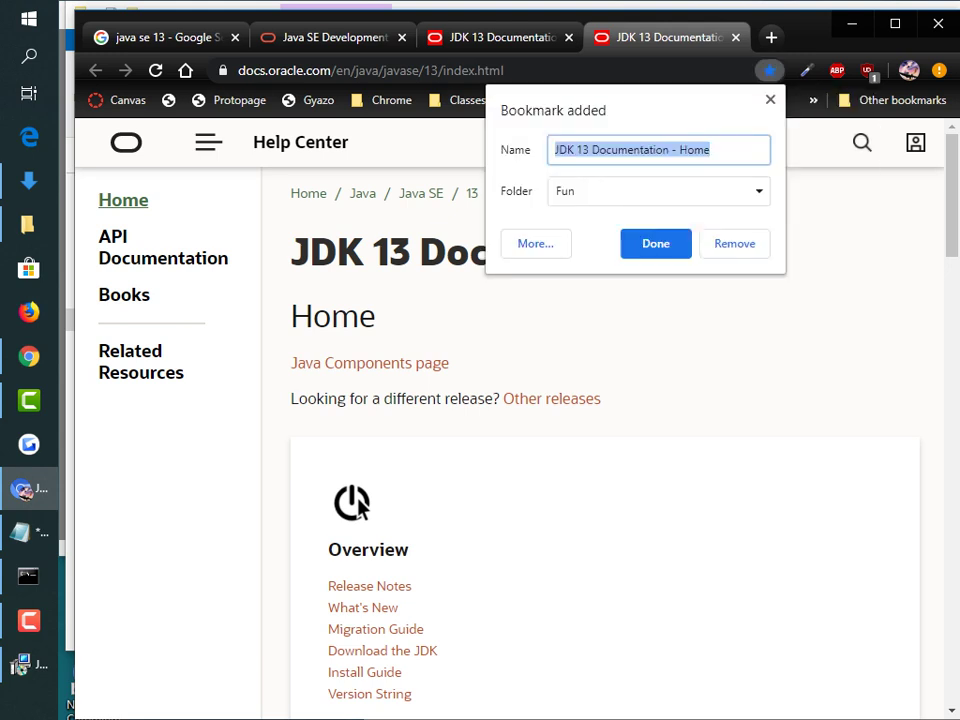
pyautogui.press('Return')
pyautogui.scroll(-3, 510, 420)
pyautogui.scroll(3, 510, 420)
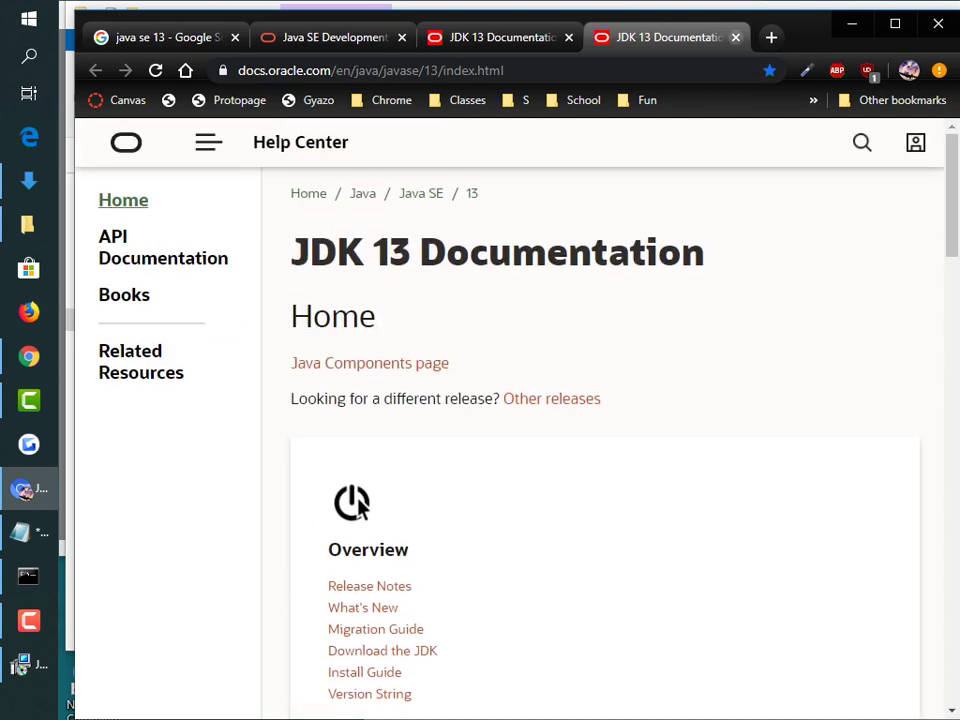
pyautogui.hotkey('ctrl', 'w')
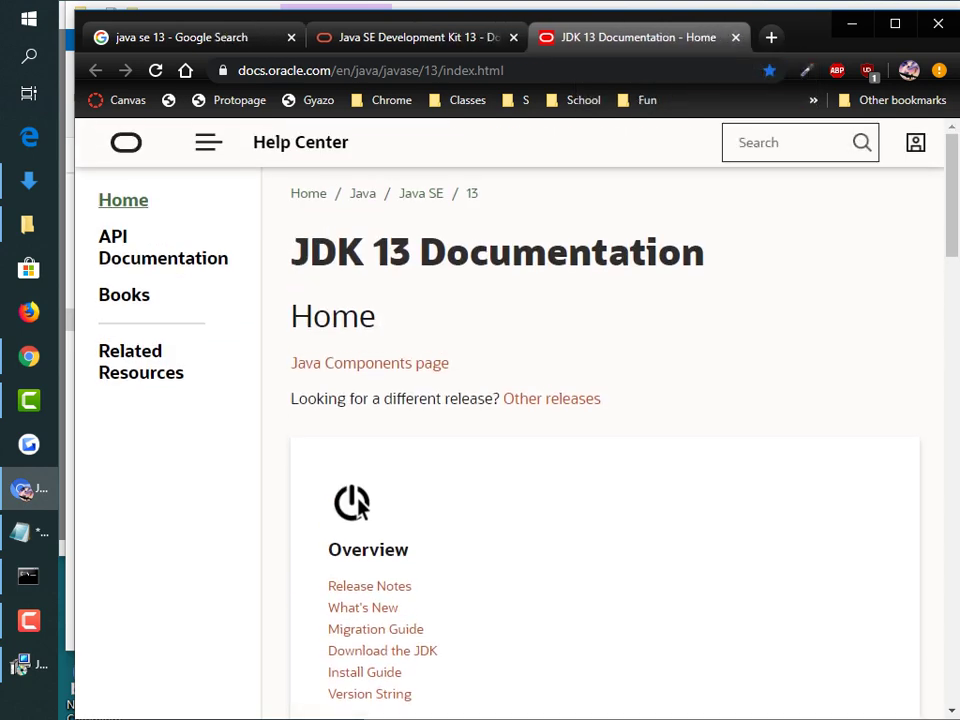
# Add the line "environment variable JAVA_HOME" two lines below the path in the Notepad note
pyautogui.hotkey('alt', 'Tab')
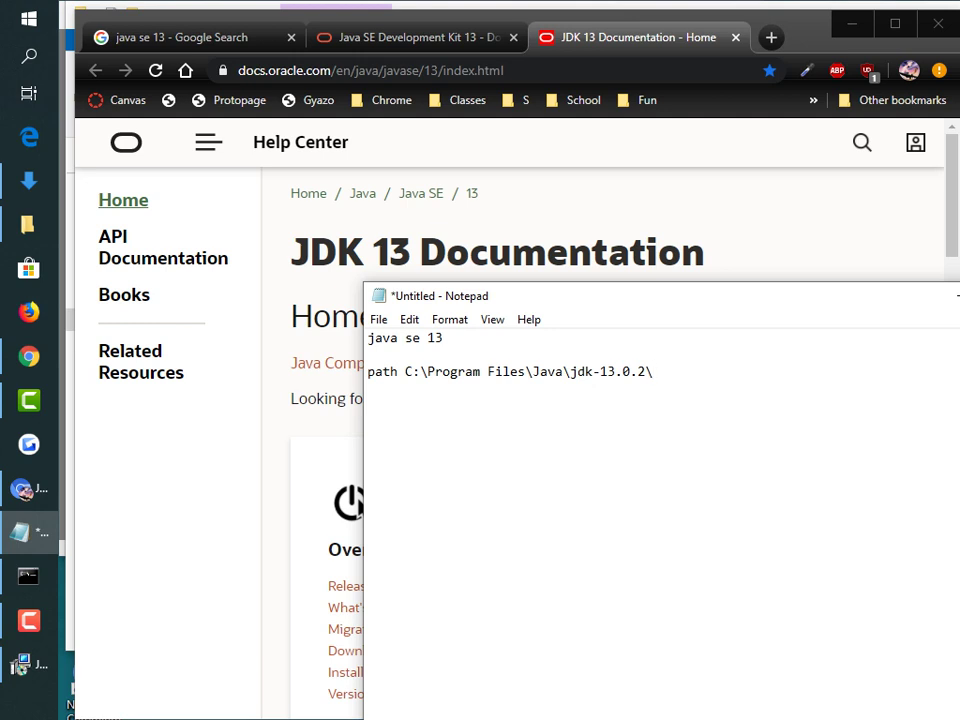
pyautogui.press('Return')
pyautogui.write('JAVA_HOME')
pyautogui.press('Home')
pyautogui.write('environm')
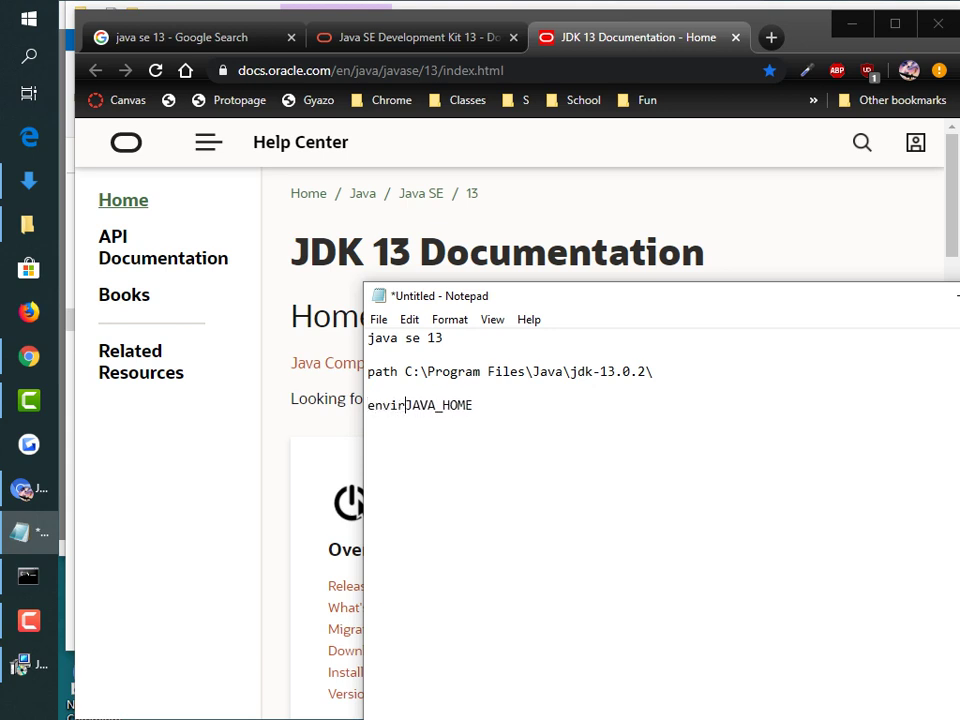
pyautogui.write('ent ')
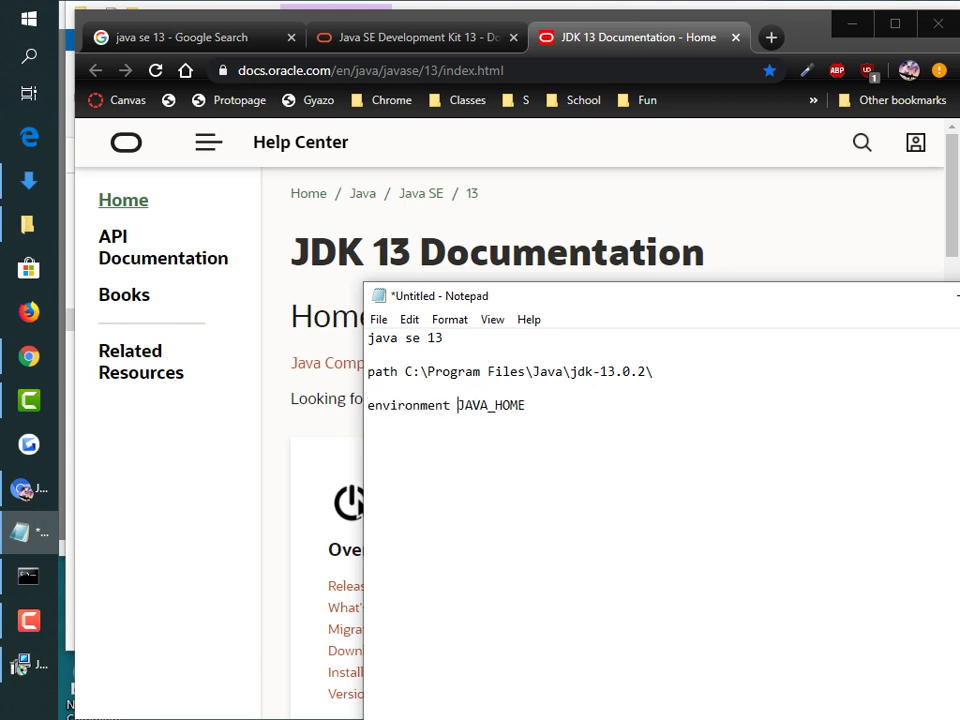
pyautogui.write('variable')
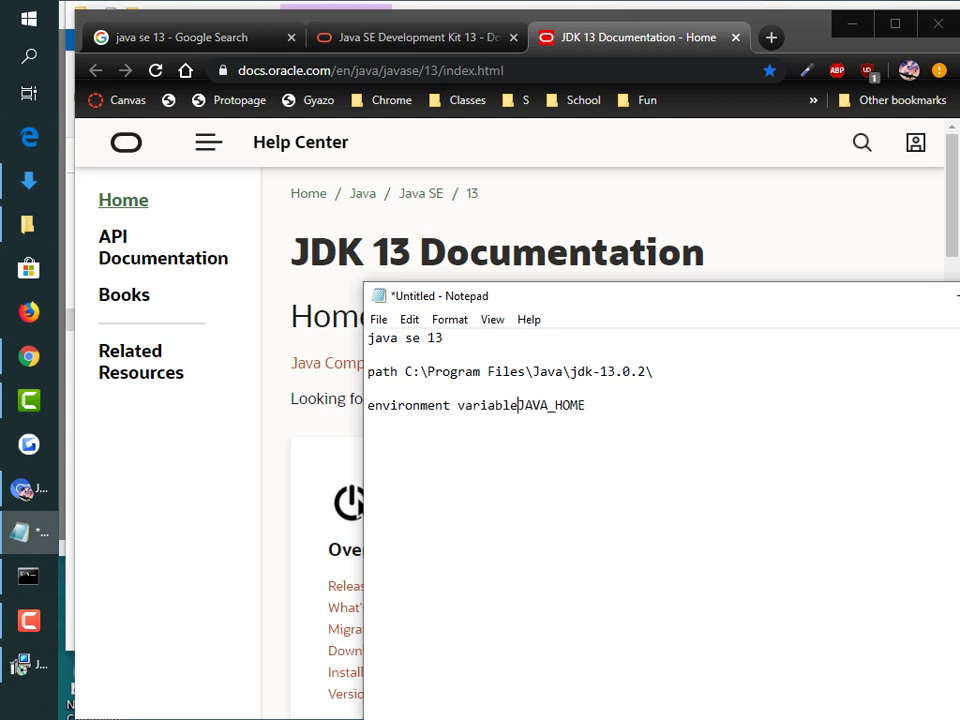
pyautogui.press('End')
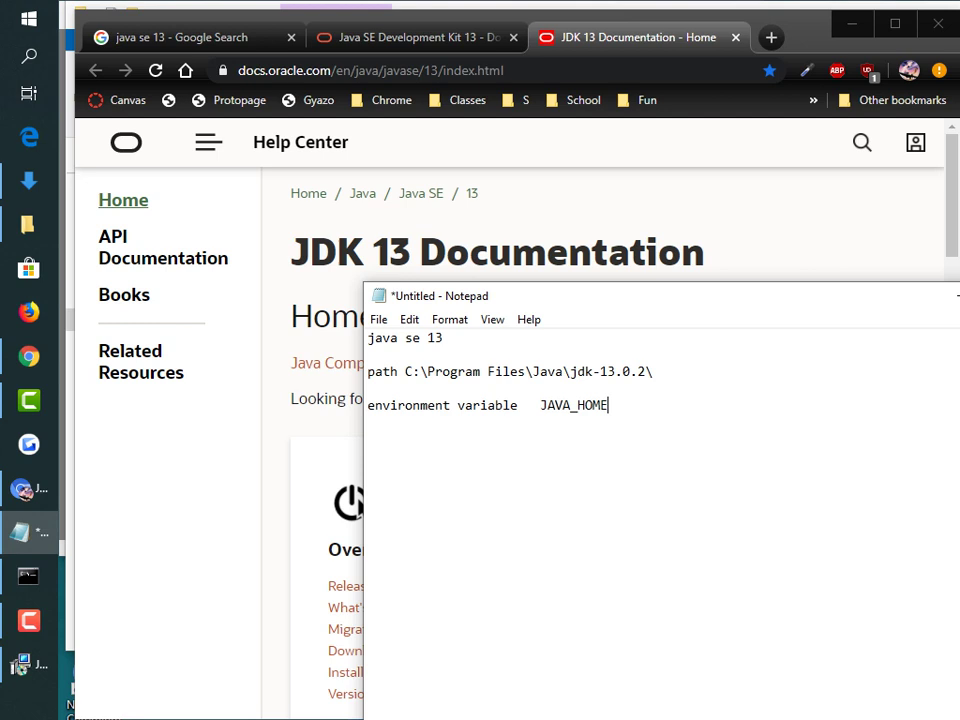
# Complete the last note line so it reads "environment variable set JAVA_HOME to the above path"
pyautogui.moveTo(655, 371); pyautogui.dragTo(405, 371)
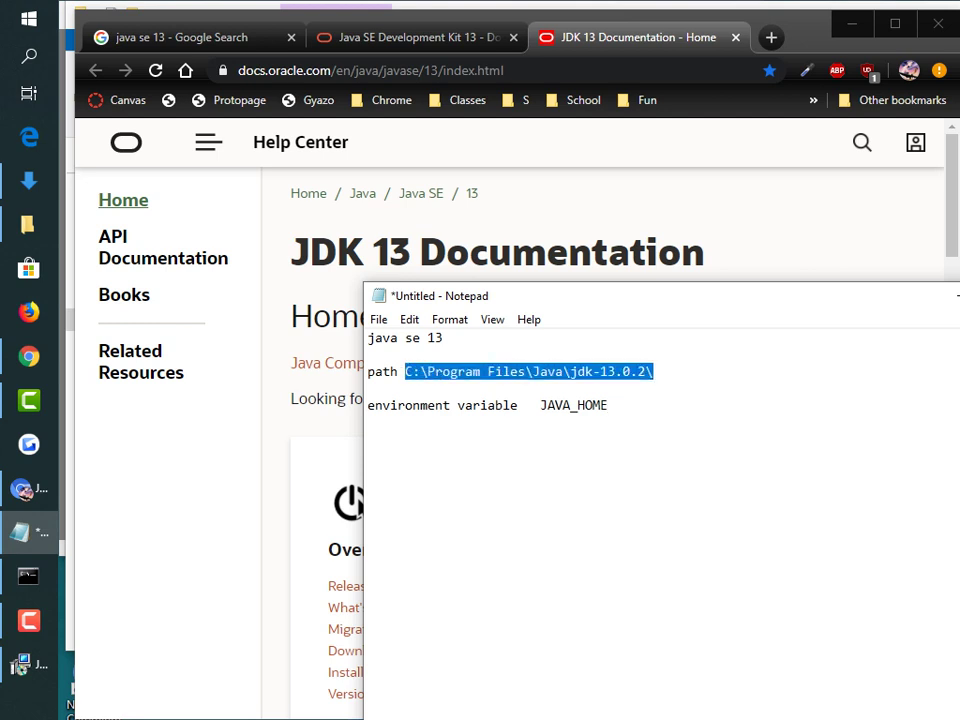
pyautogui.click(608, 405)
pyautogui.write('to the above path')
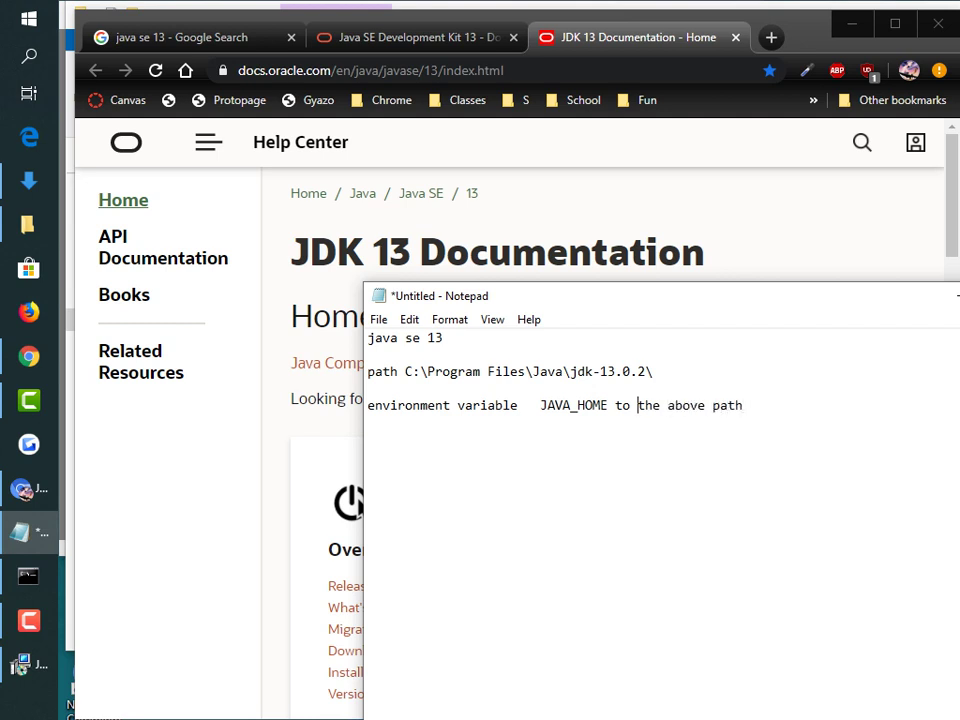
pyautogui.click(525, 405)
pyautogui.write('set')
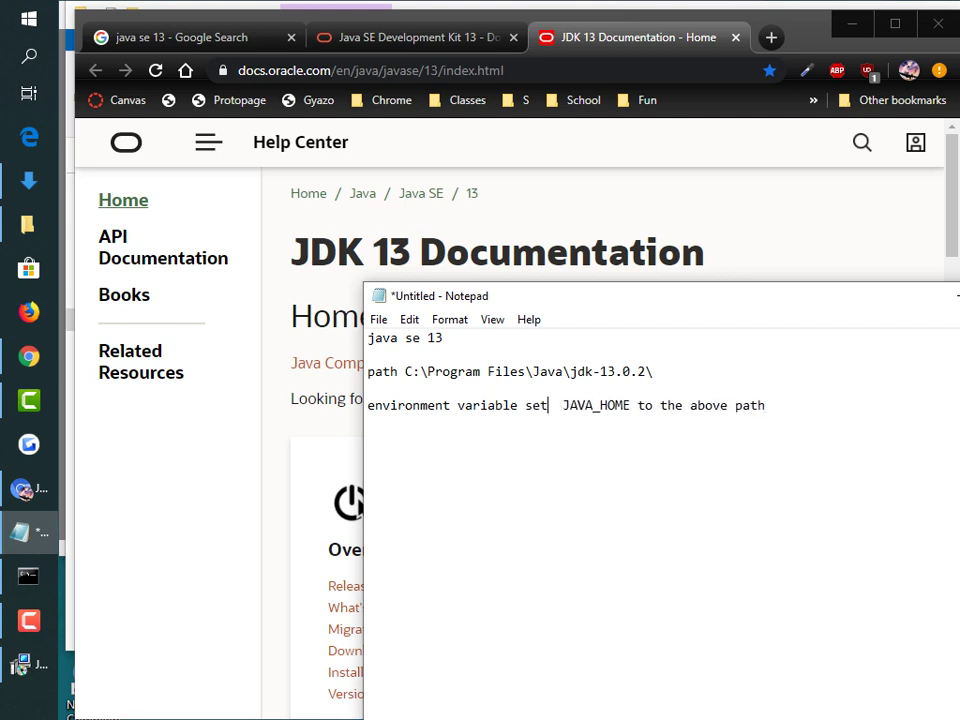
pyautogui.press('Delete')
pyautogui.press('End')
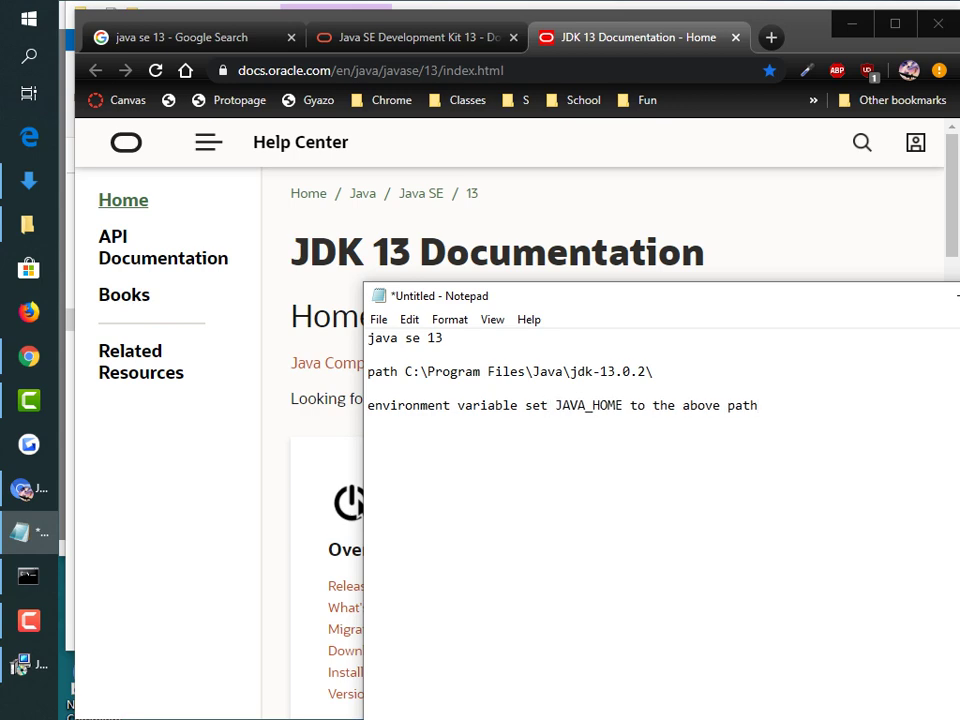
# Find the Control Panel through Windows search and open it
pyautogui.click(29, 56)
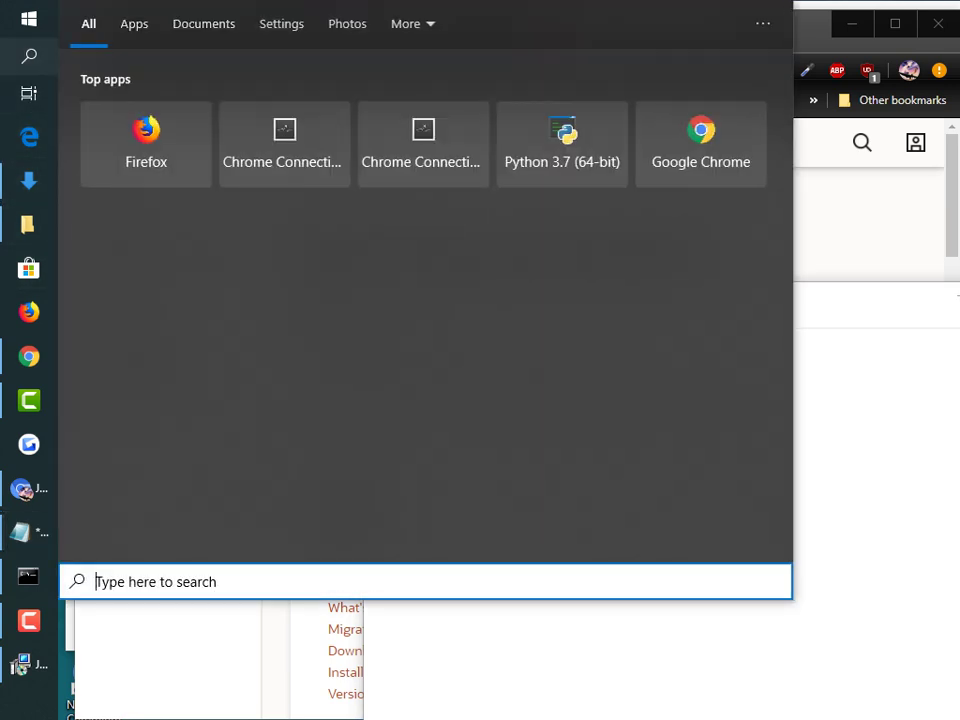
pyautogui.write('control')
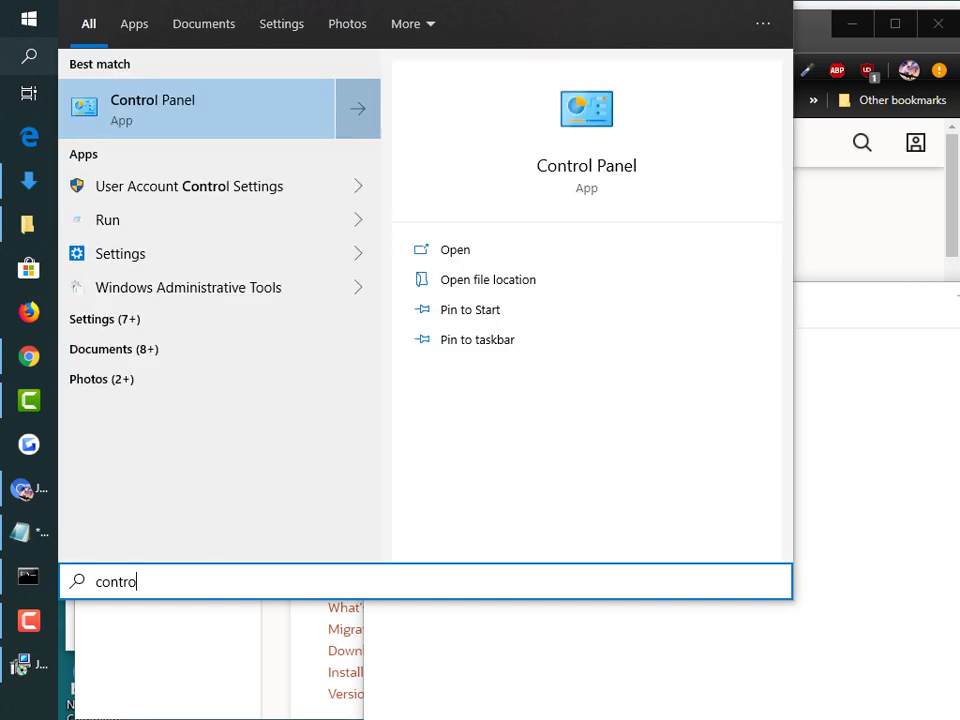
pyautogui.write(' panel')
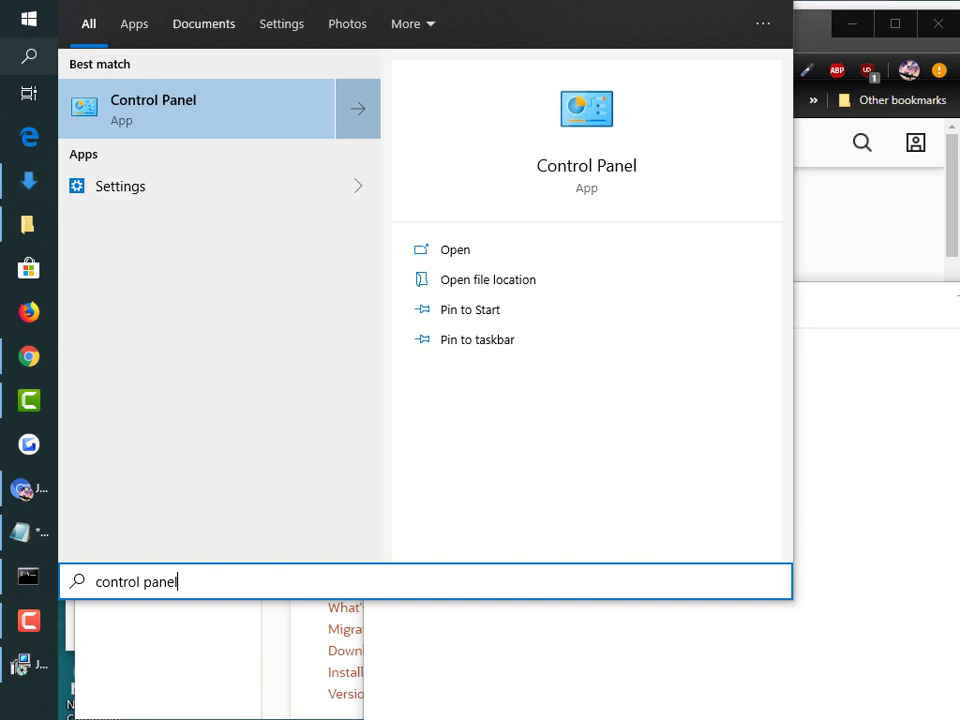
pyautogui.press('Return')
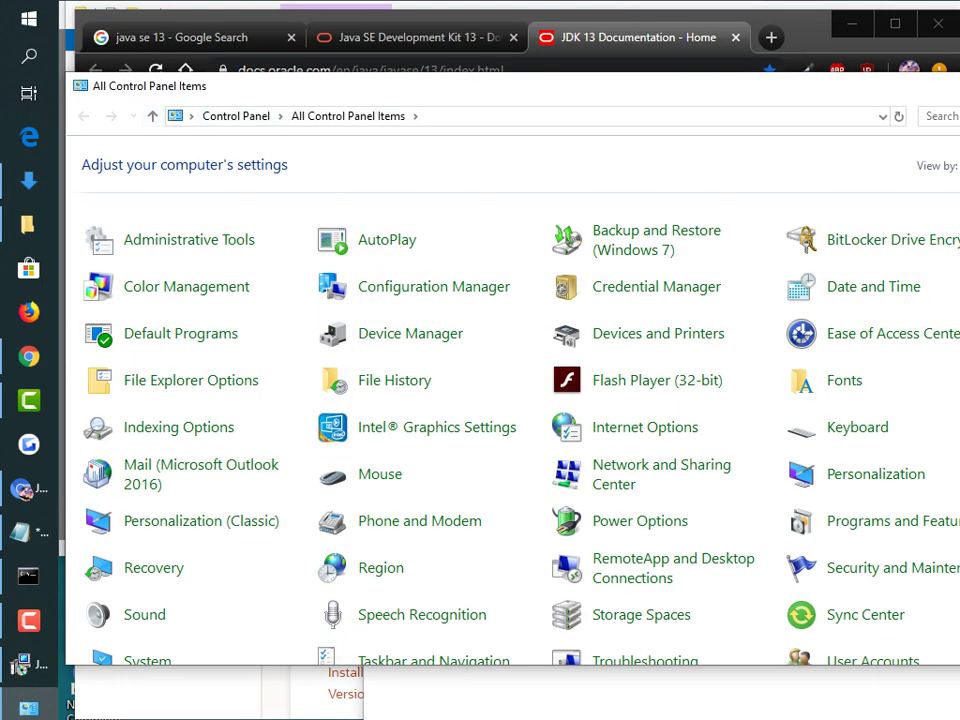
# Search the Control Panel for "environ" and open the environment variables for your account
pyautogui.write('environment')
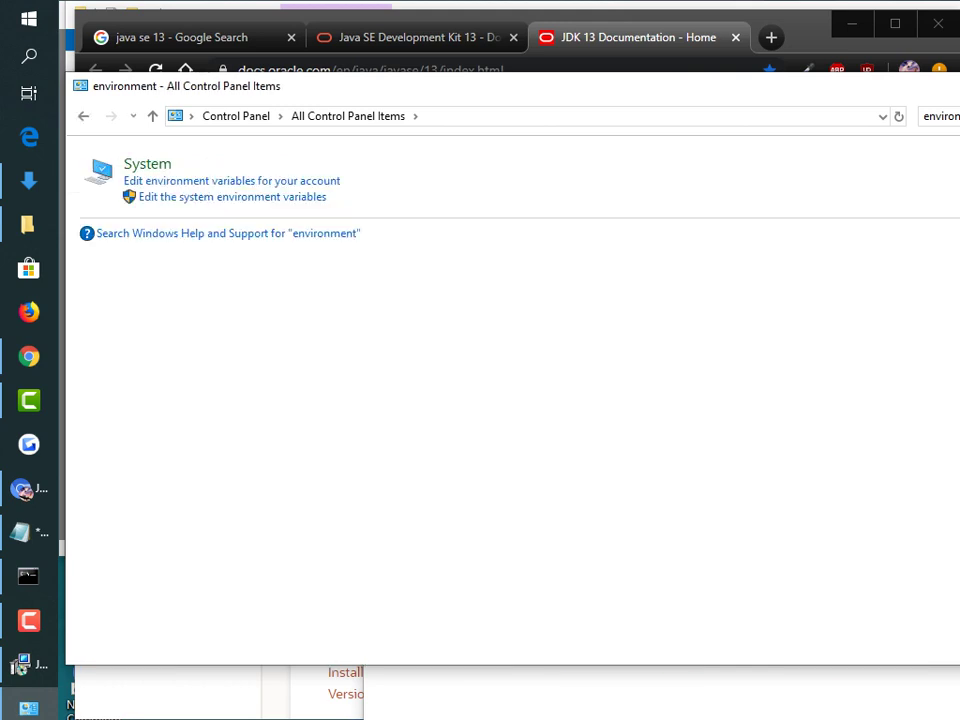
pyautogui.click(147, 164)
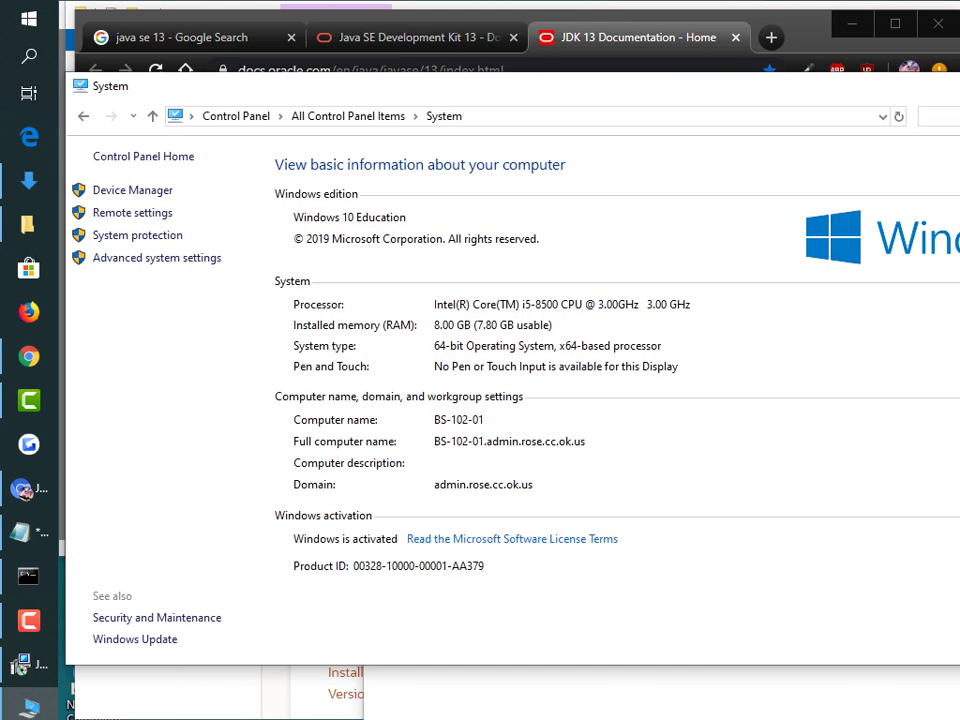
pyautogui.write('env')
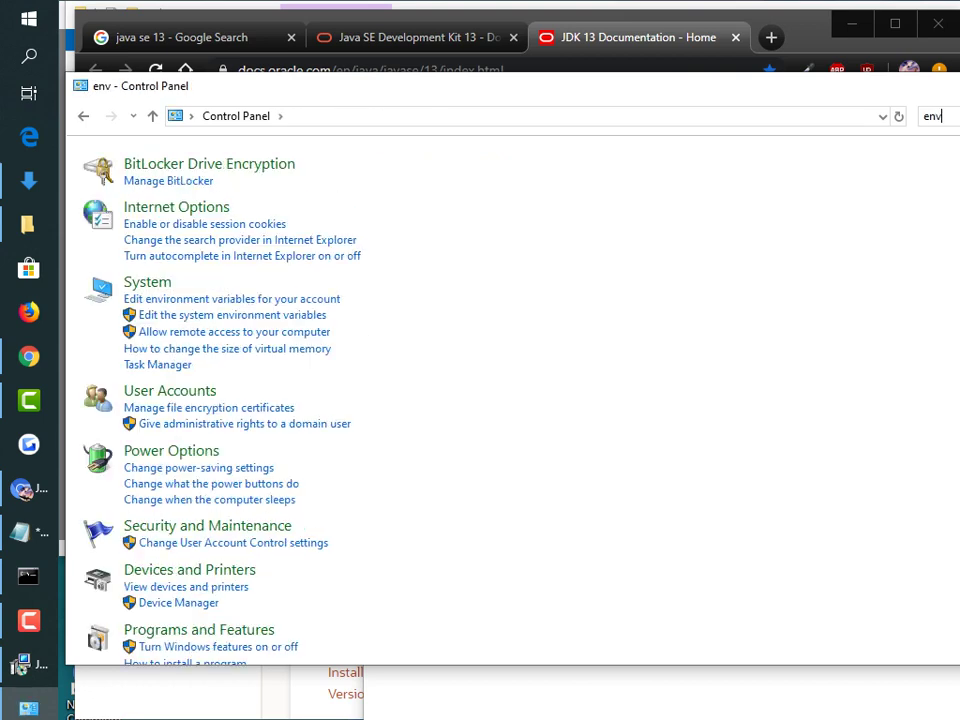
pyautogui.write('iron')
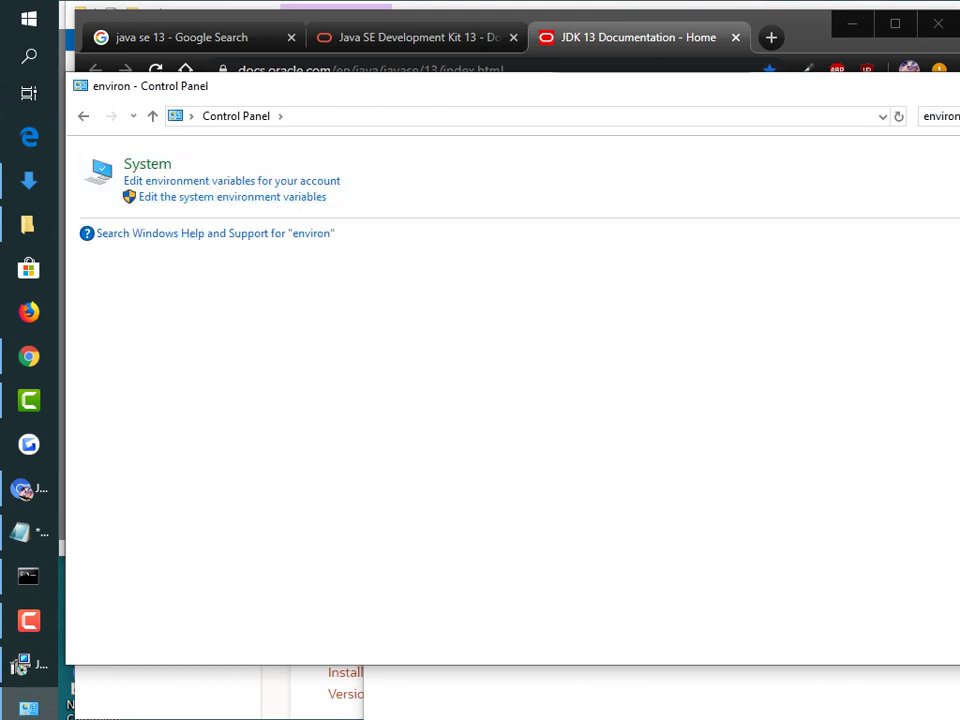
pyautogui.click(232, 181)
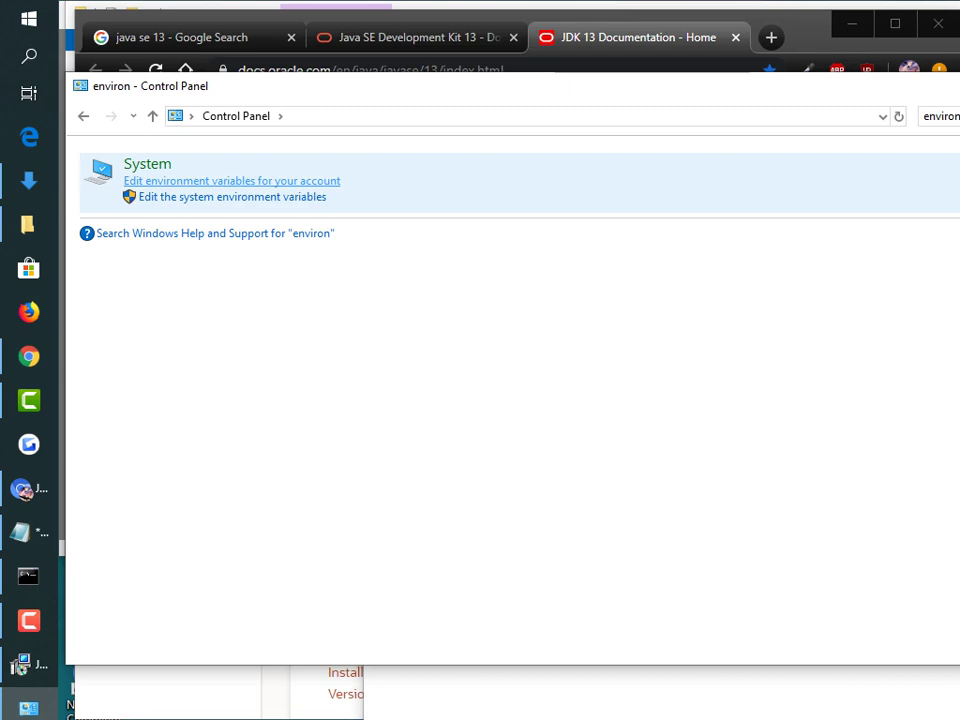
pyautogui.moveTo(800, 244); pyautogui.dragTo(399, 131)
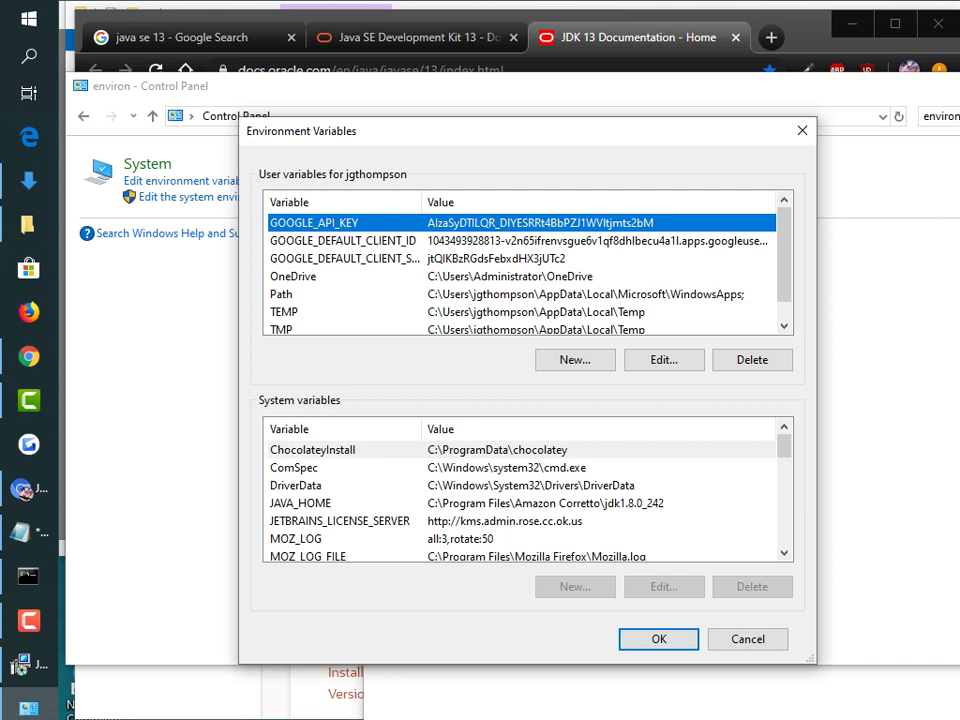
# Examine the existing JAVA_HOME entry among the system variables and look through the variable lists
pyautogui.click(300, 503)
pyautogui.click(300, 485)
pyautogui.click(300, 503)
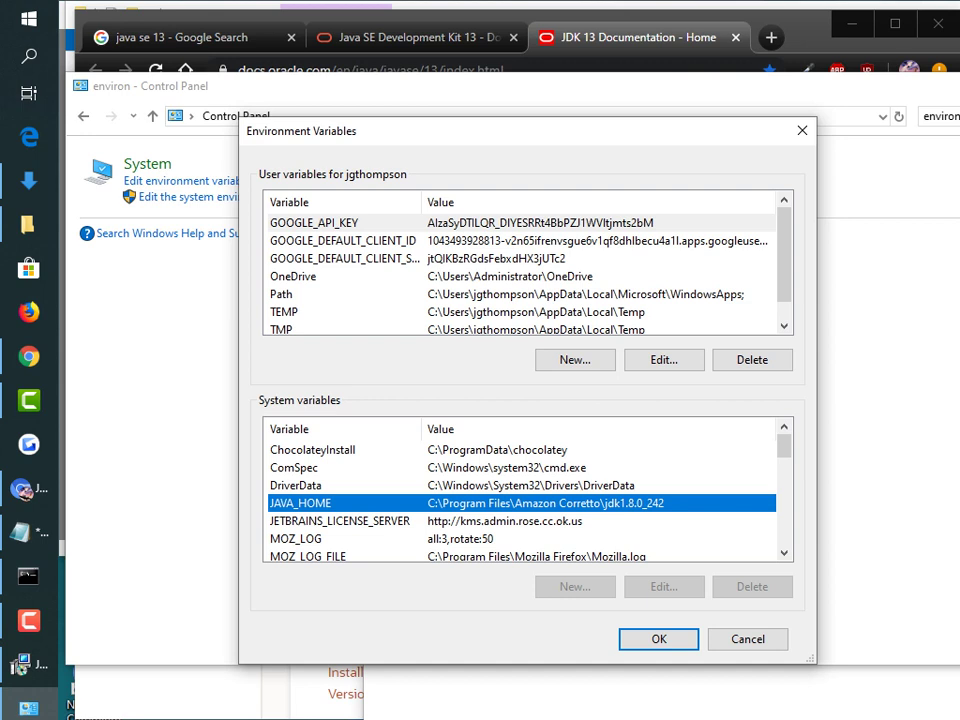
pyautogui.scroll(-1, 520, 276)
pyautogui.scroll(1, 520, 276)
pyautogui.scroll(-4, 520, 495)
pyautogui.scroll(4, 520, 495)
# Fill in a new user variable named JAVA_HOME with the value C:\Program Files\Java\jdk-13.0.2\
pyautogui.click(575, 359)
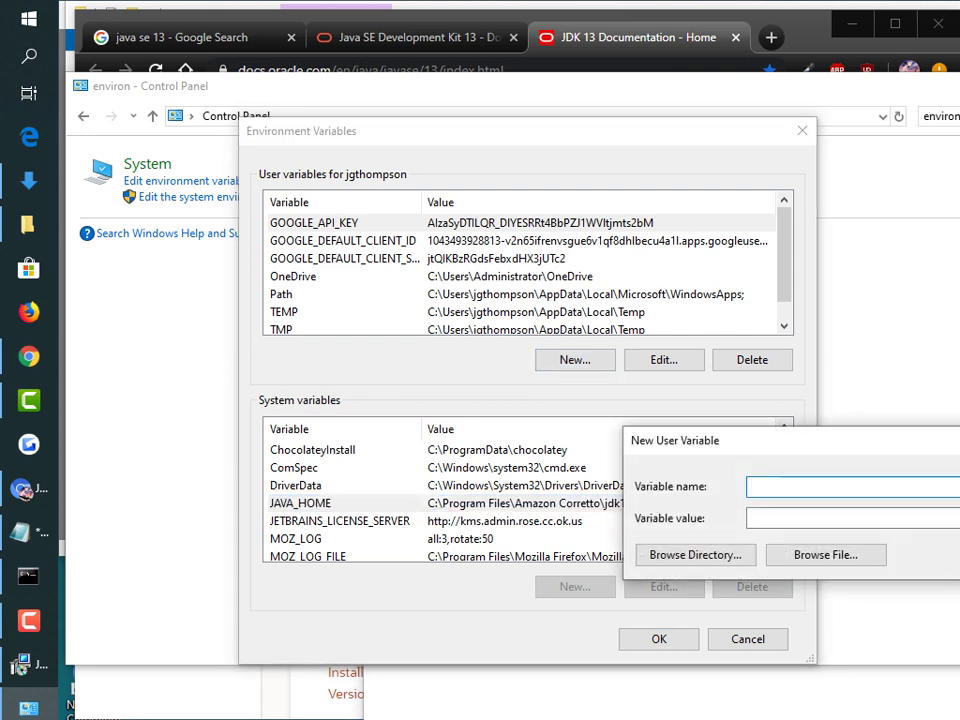
pyautogui.write('JAVA')
pyautogui.moveTo(680, 440); pyautogui.dragTo(165, 246)
pyautogui.write('_HOME')
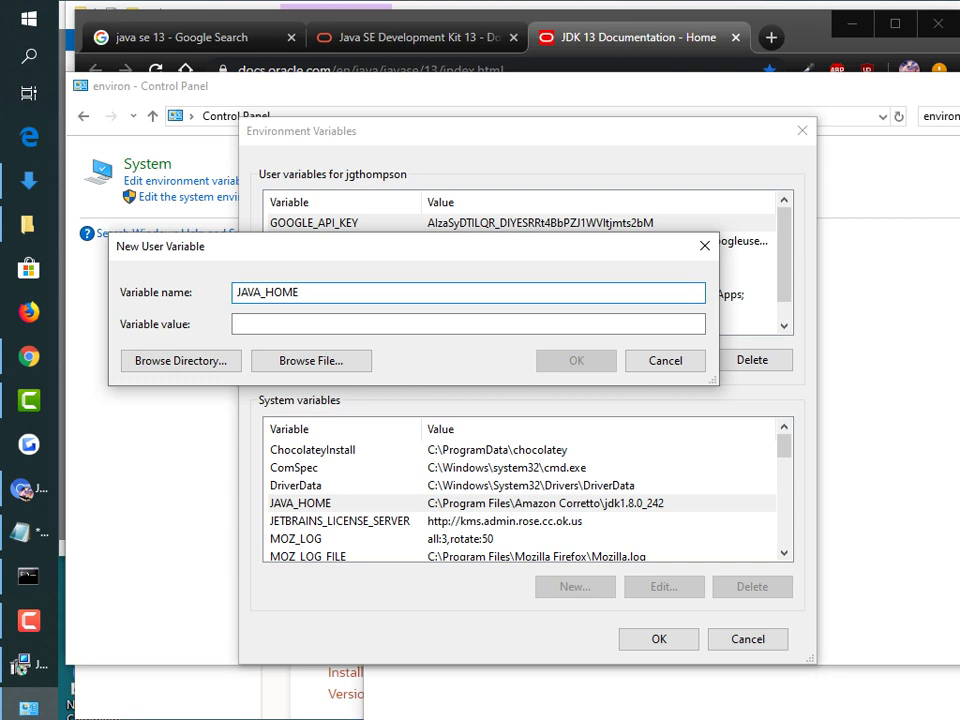
pyautogui.press('Tab')
pyautogui.write('C:\\Program Files\\Java\\jdk-13.0.2\\')
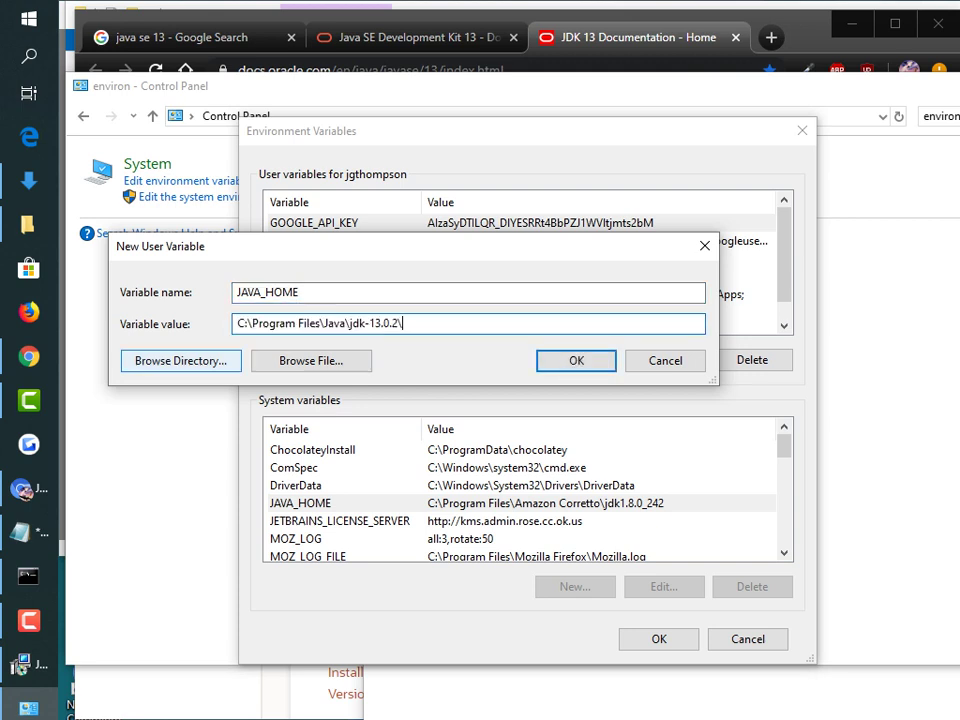
# Set the JAVA_HOME value by browsing to the folder C:\Program Files\Java\jdk-13.0.2, and save the environment variables
pyautogui.click(180, 360)
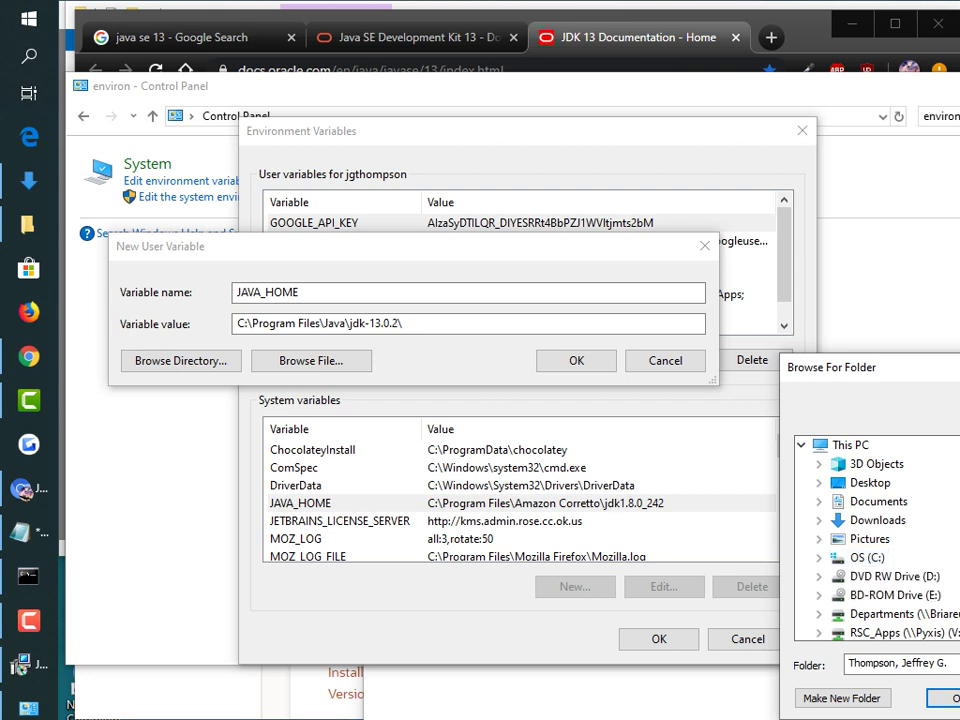
pyautogui.click(819, 557)
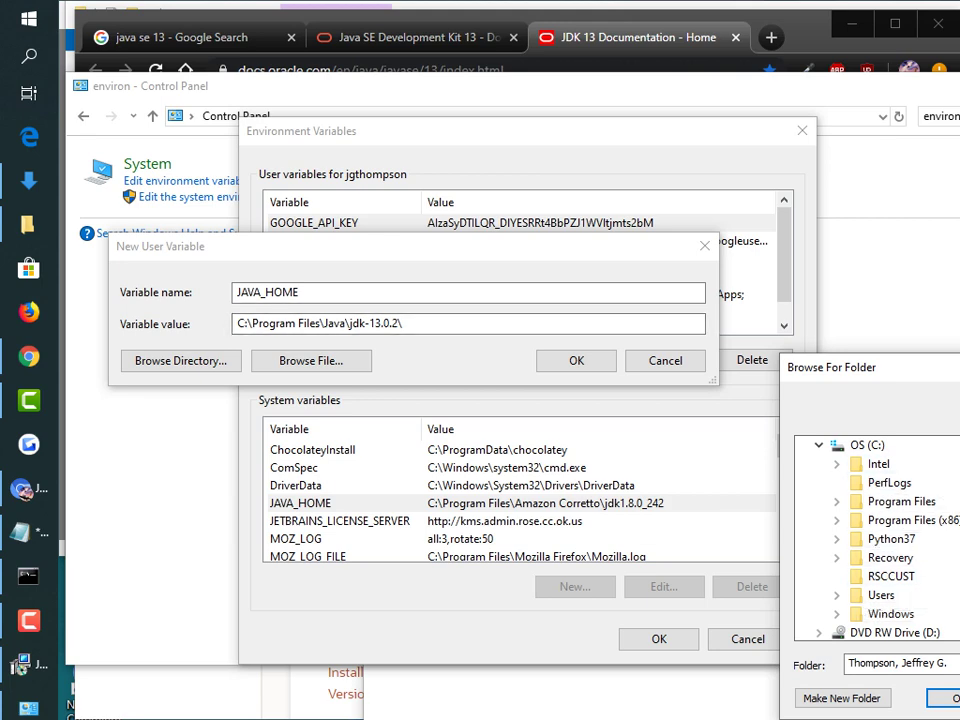
pyautogui.moveTo(870, 367); pyautogui.dragTo(751, 314)
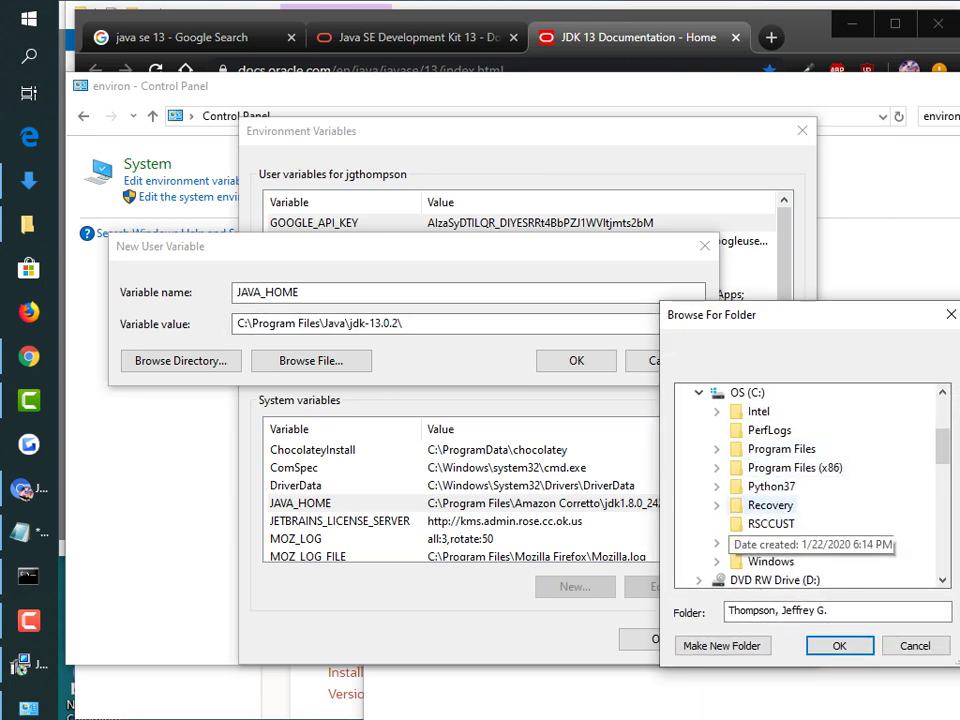
pyautogui.click(716, 449)
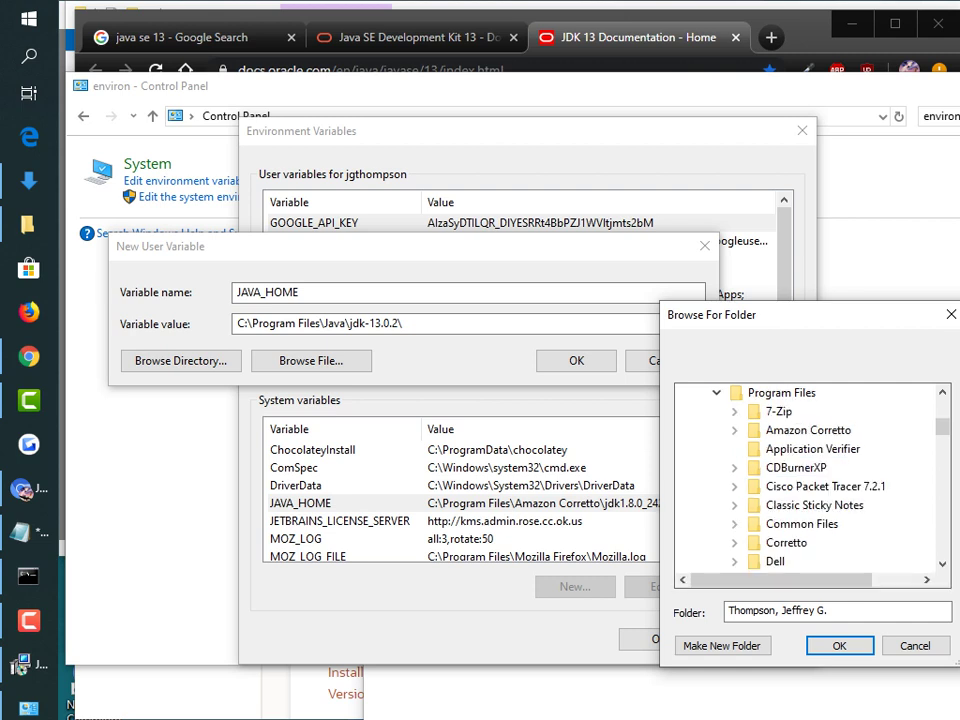
pyautogui.scroll(-3, 770, 500)
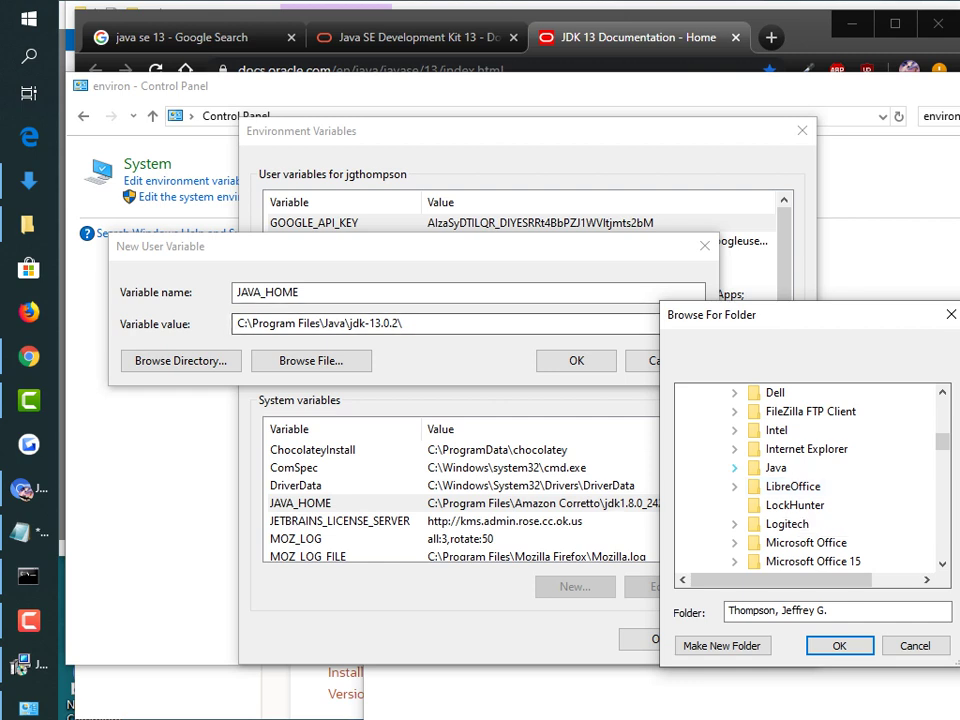
pyautogui.click(734, 468)
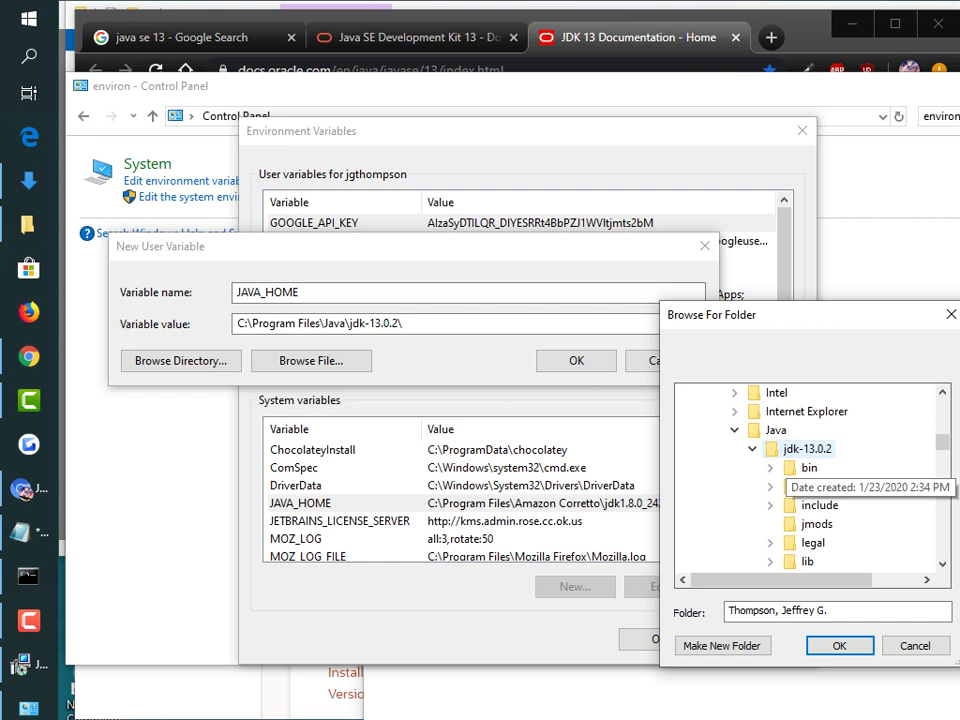
pyautogui.click(806, 449)
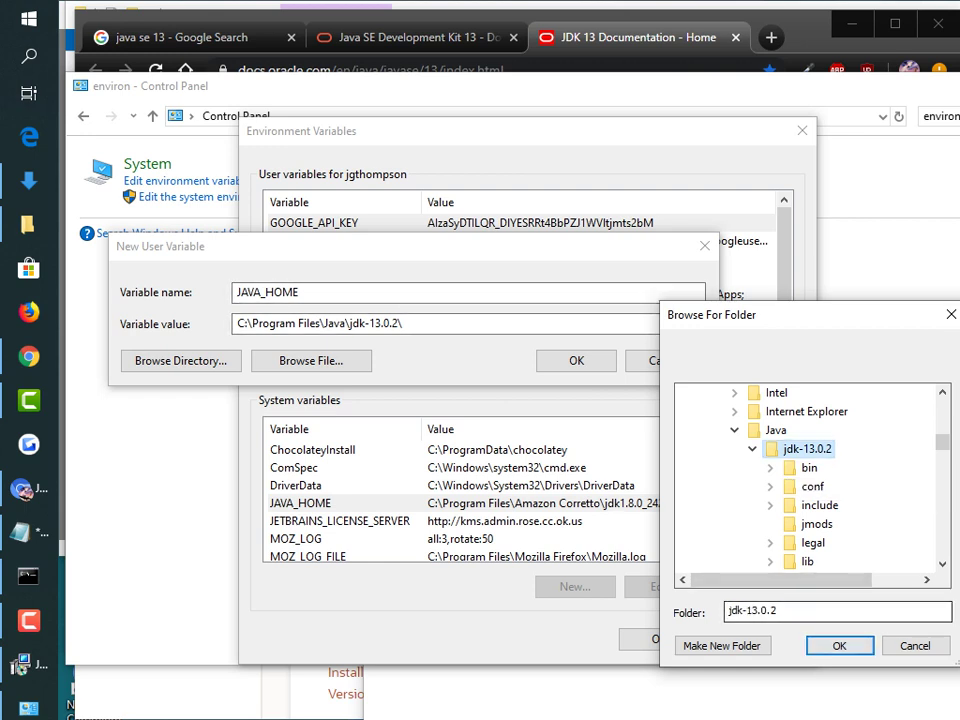
pyautogui.press('Return')
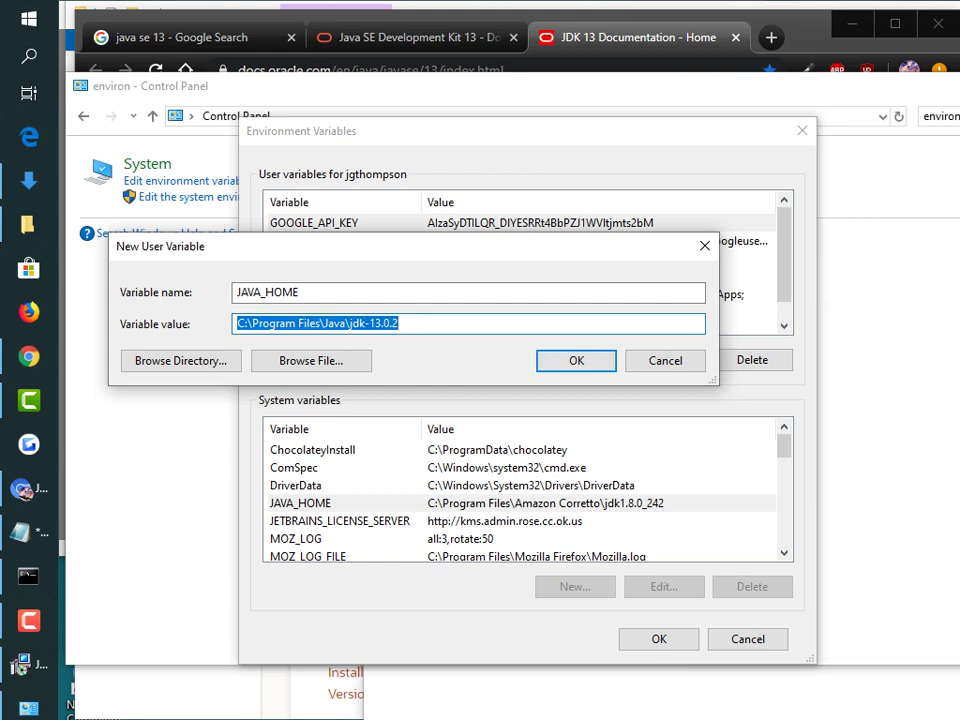
pyautogui.press('Return')
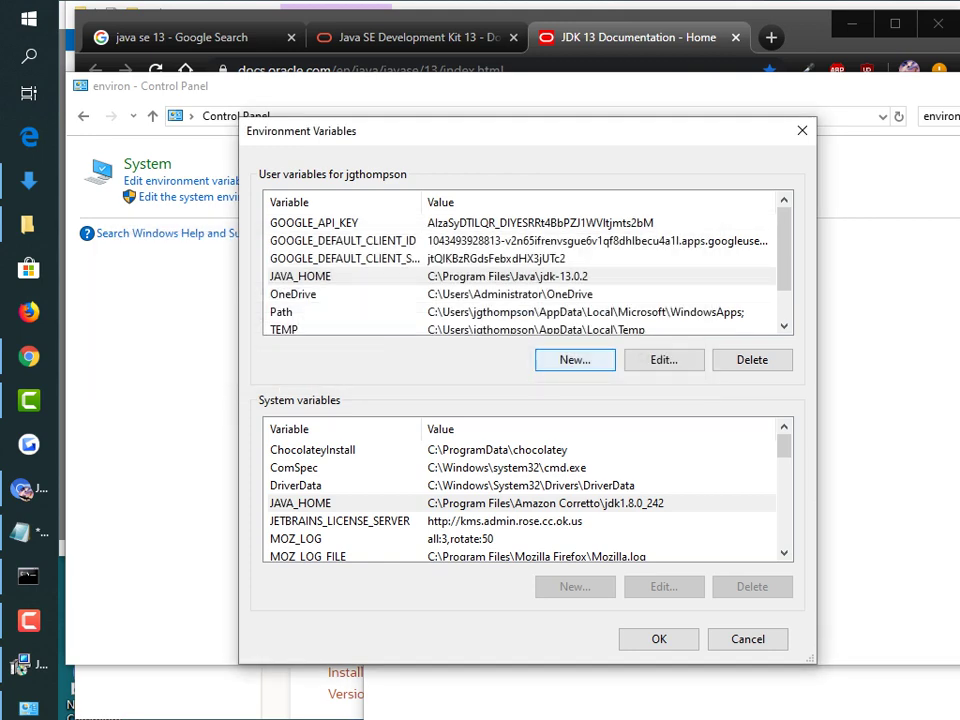
pyautogui.click(659, 639)
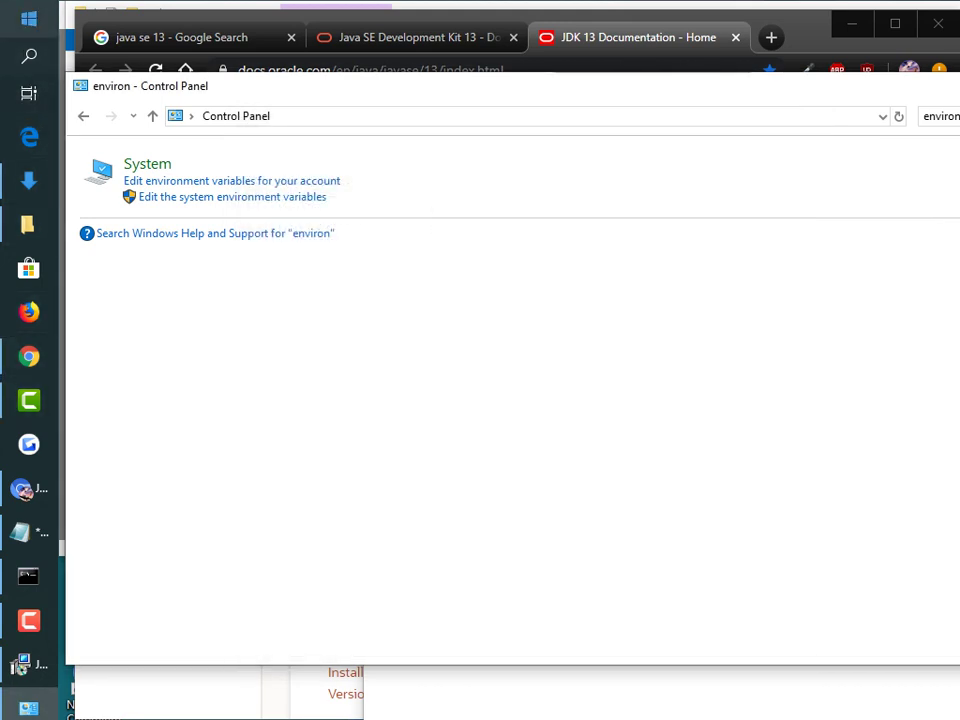
# Clear away the browser, Control Panel and finished Java installer windows so the Notepad notes are accessible
pyautogui.click(29, 57)
pyautogui.click(29, 57)
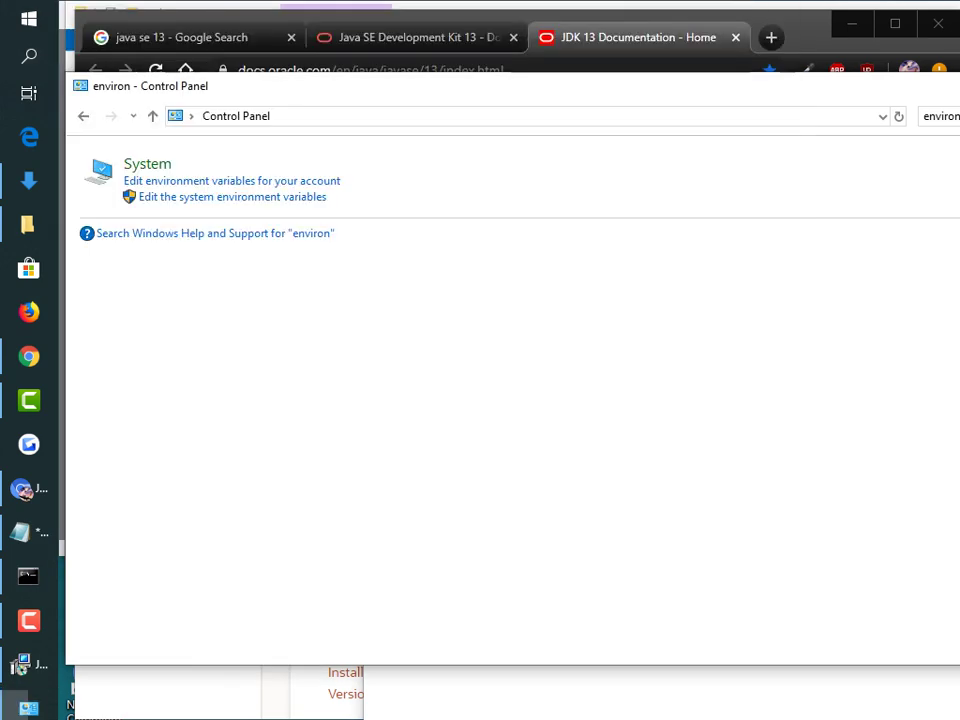
pyautogui.click(852, 24)
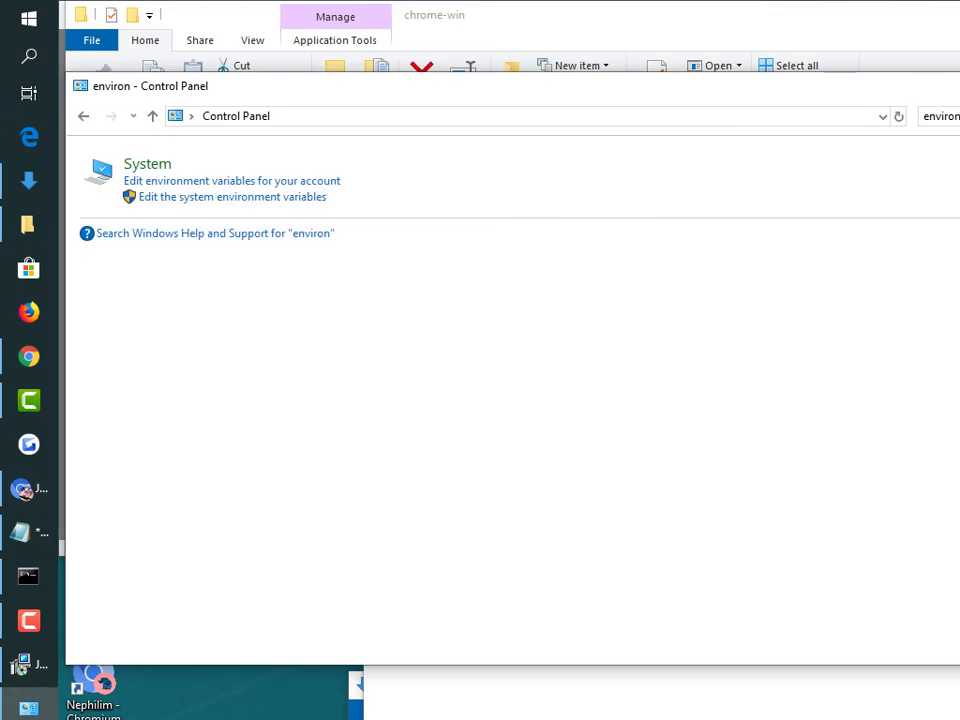
pyautogui.click(24, 664)
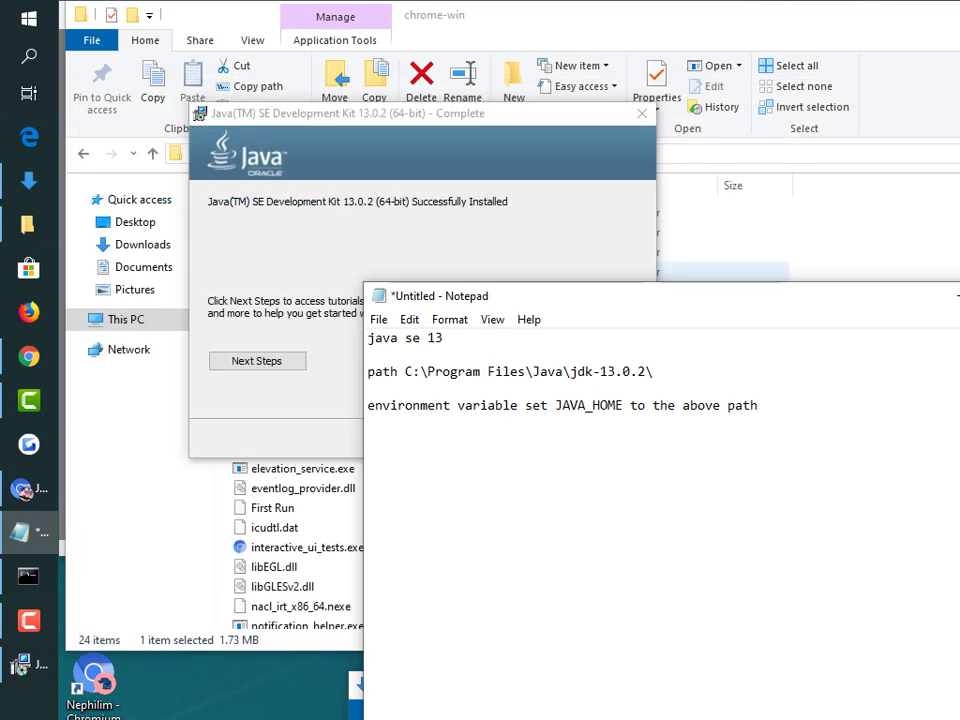
pyautogui.click(517, 440)
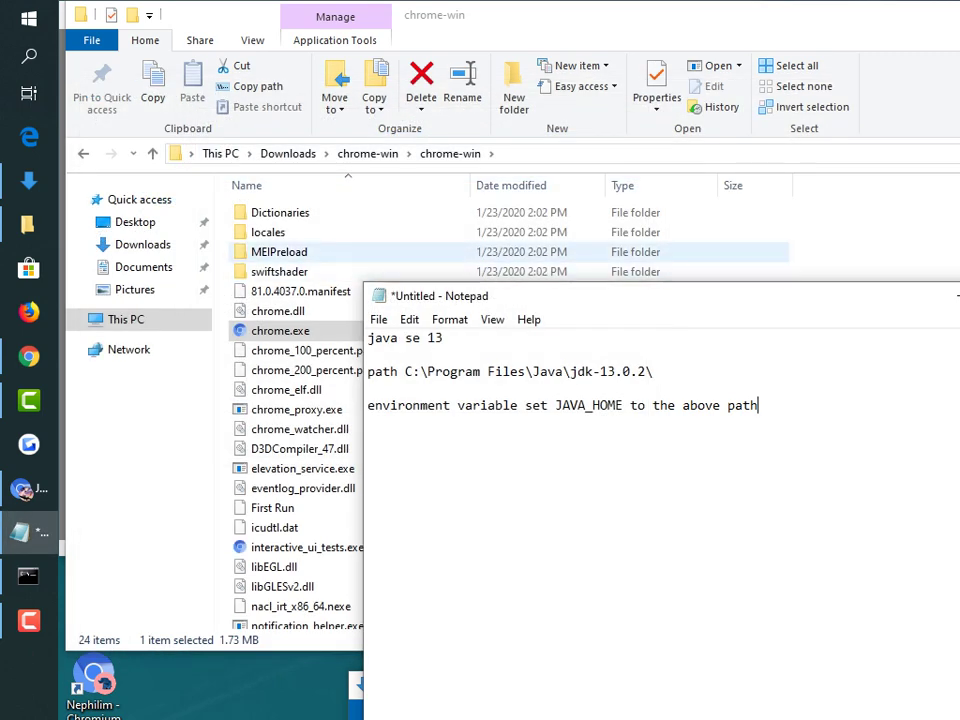
# Switch to Chrome and enter "apache netbeans 11" as the address bar query without running the search
pyautogui.click(281, 331)
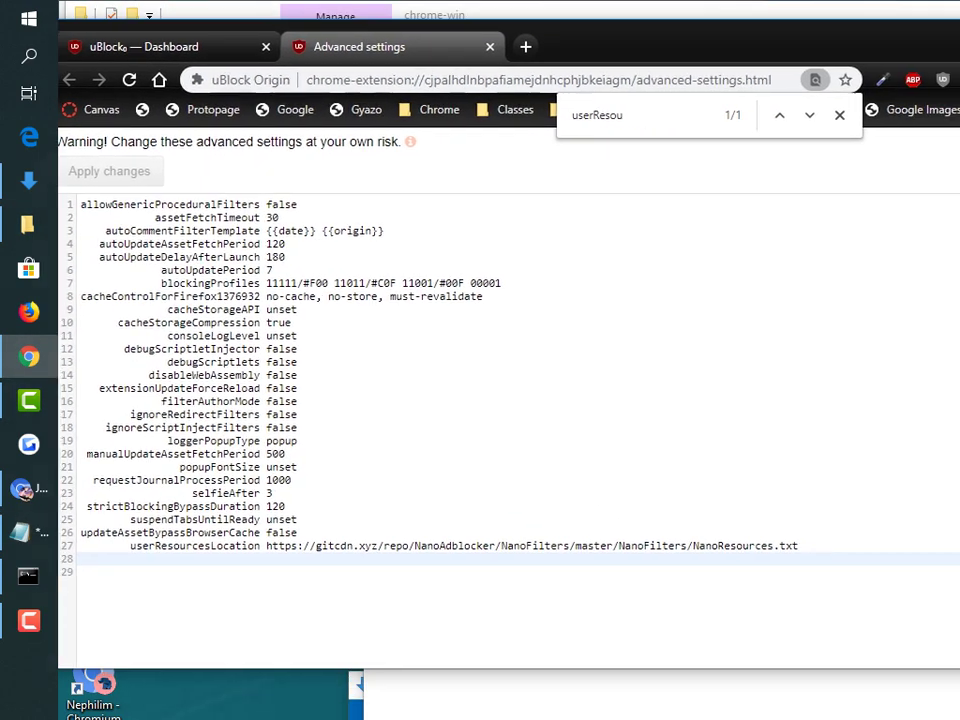
pyautogui.click(437, 80)
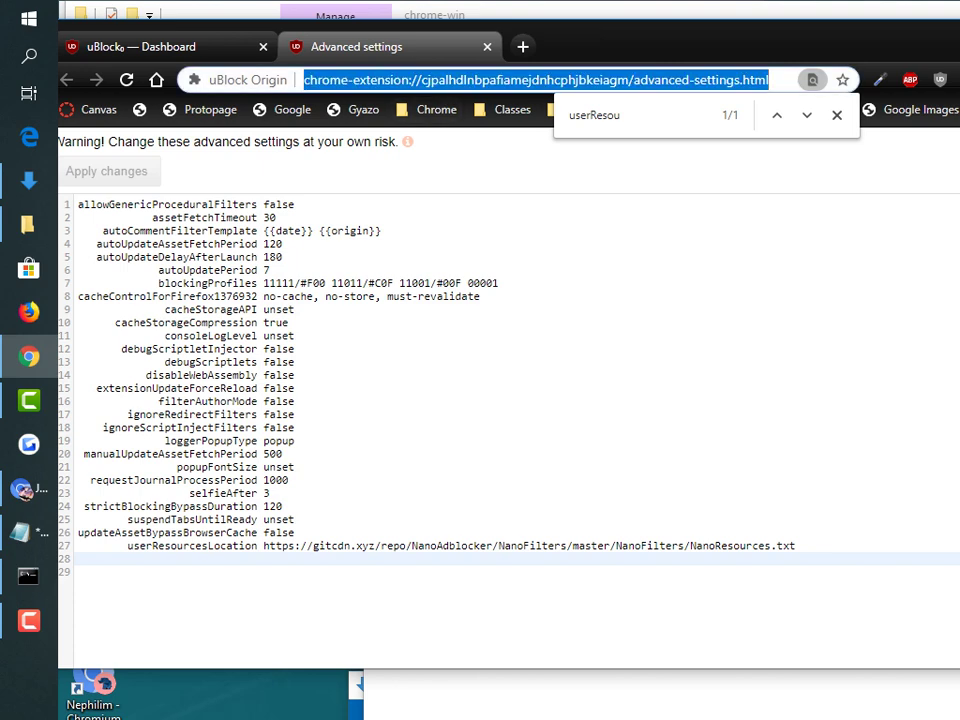
pyautogui.write('apache netbeans 11')
pyautogui.hotkey('ctrl', 'a')
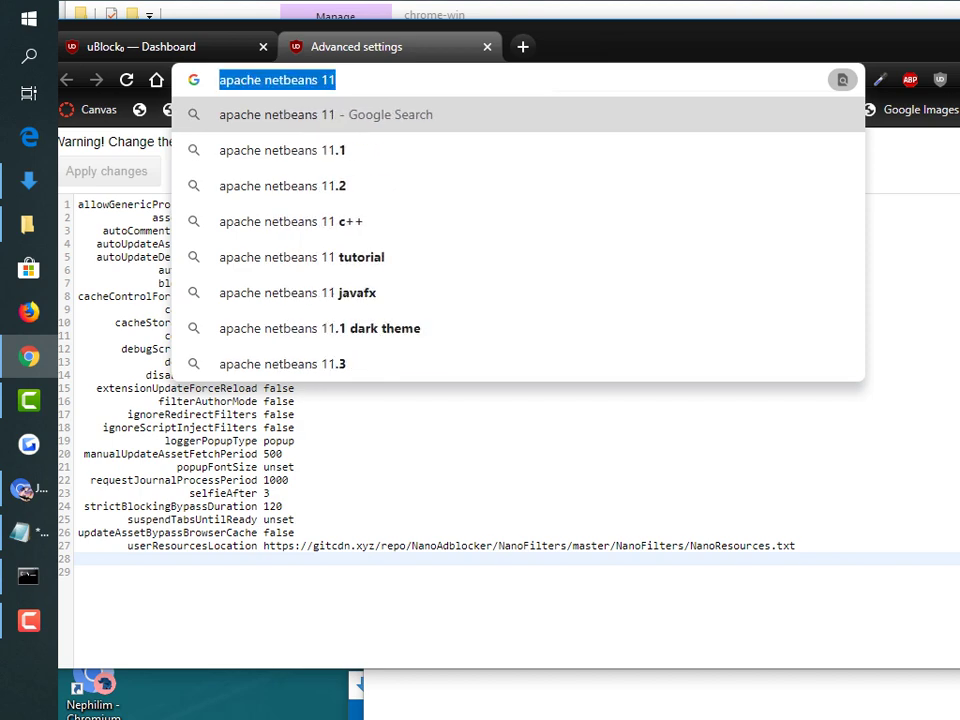
# In the Notepad notes, prefix the "java se 13" line with "1 install" and the path line with "2 if using windows, set"
pyautogui.hotkey('alt', 'Tab')
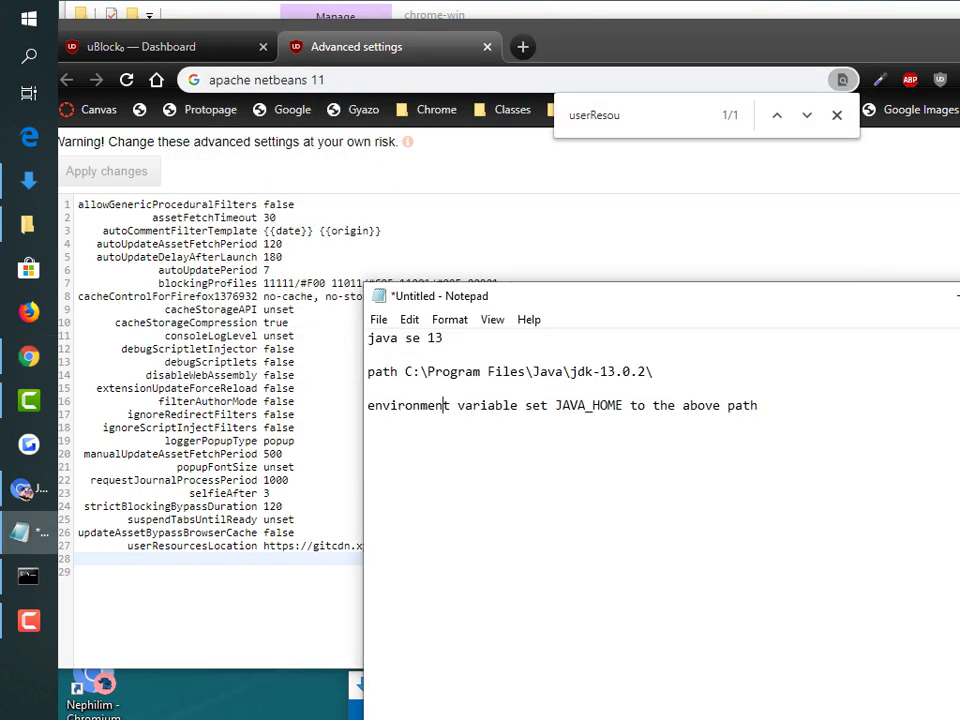
pyautogui.press('Return')
pyautogui.press('Return')
pyautogui.press('Up')
pyautogui.press('Up')
pyautogui.press('Up')
pyautogui.press('Up')
pyautogui.press('Up')
pyautogui.press('Up')
pyautogui.write('1 install')
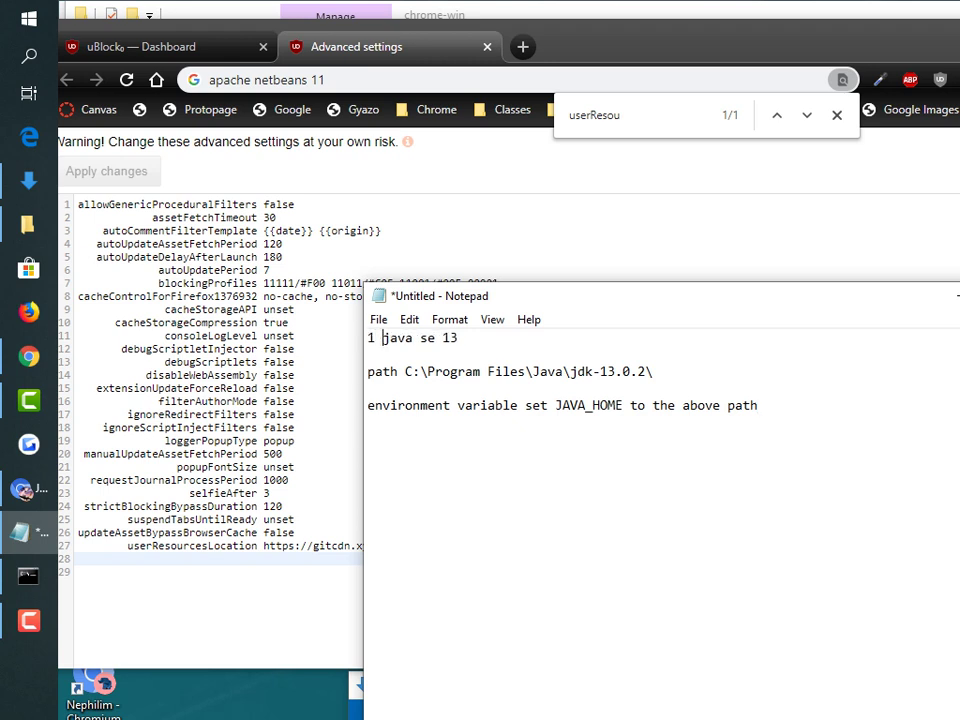
pyautogui.click(368, 371)
pyautogui.write('2 if using windows, set')
# Move the JDK path to a new line under item 1 reading "if on windows, install should go to path C:\Program Files\Java\jdk-13.0.2\"
pyautogui.hotkey('shift', 'End')
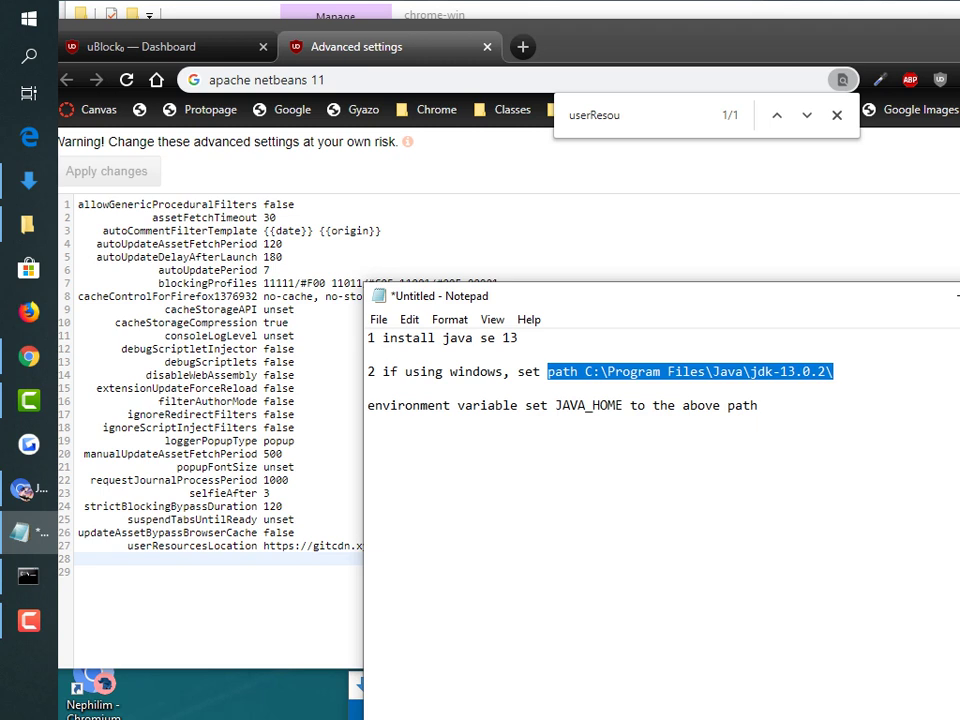
pyautogui.hotkey('ctrl', 'x')
pyautogui.hotkey('ctrl', 'End')
pyautogui.press('Up')
pyautogui.press('Up')
pyautogui.press('Up')
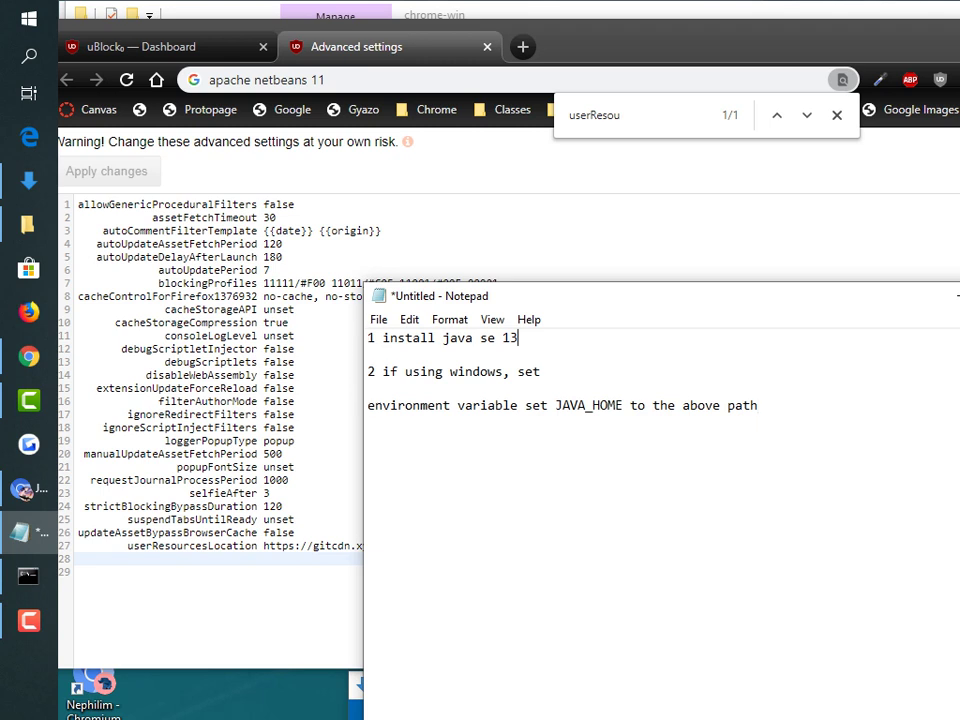
pyautogui.press('Return')
pyautogui.press('Return')
pyautogui.press('Up')
pyautogui.write('if on windo')
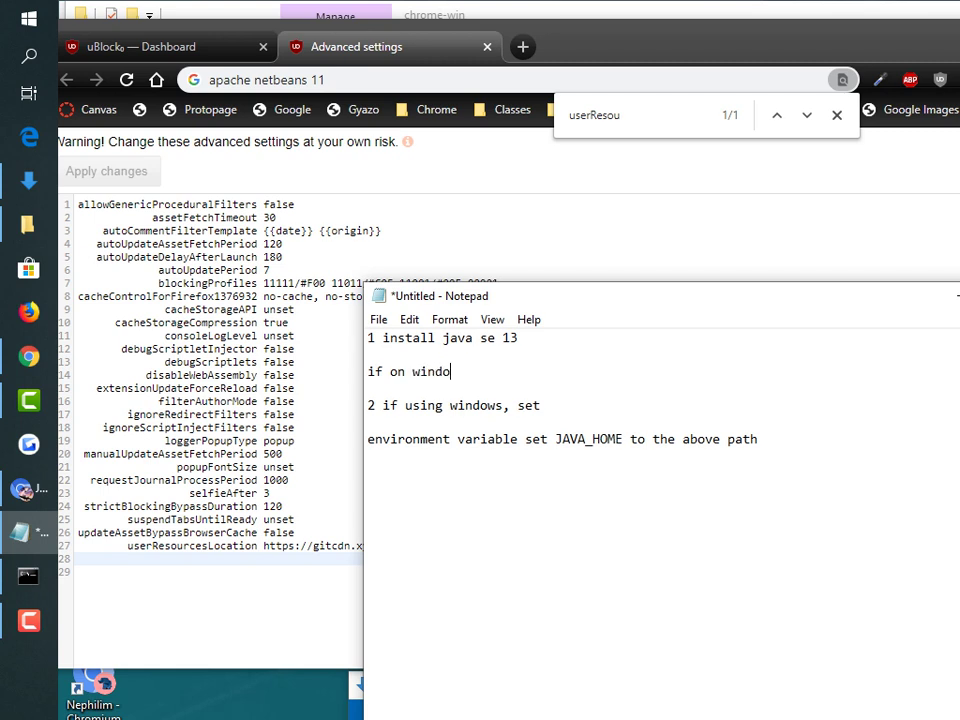
pyautogui.write('ws, install should go to path')
pyautogui.hotkey('ctrl', 'v')
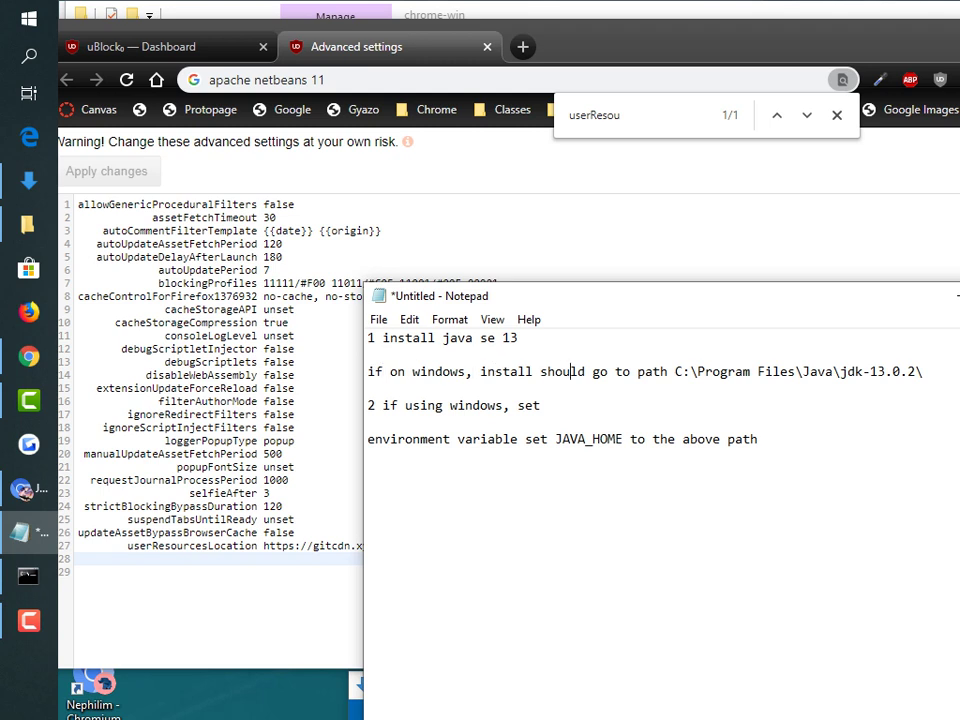
# Add the line "3 install Apache Netbeans 11" at the end of the notes
pyautogui.press('Up')
pyautogui.press('Down')
pyautogui.press('Down')
pyautogui.press('Down')
pyautogui.press('Up')
pyautogui.press('Down')
pyautogui.press('Down')
pyautogui.press('End')
pyautogui.press('Return')
pyautogui.write('3 install Apache Netbeans 11')
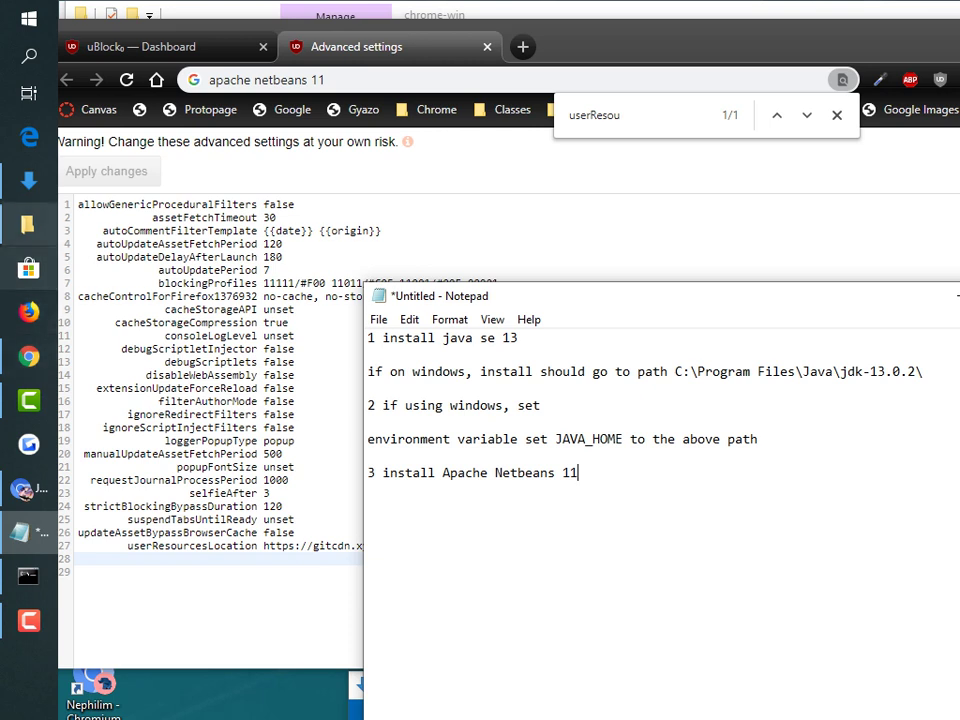
# Switch to Chrome, run the "apache netbeans 11" search and look over the Apache NetBeans (incubating) 11.0 download page
pyautogui.hotkey('alt', 'Tab')
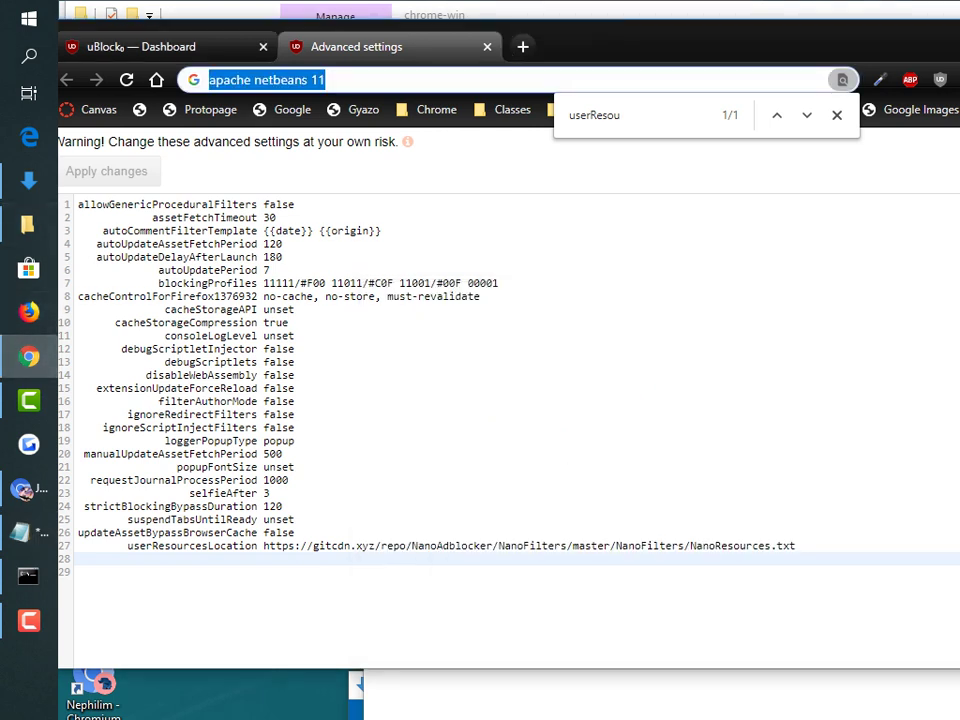
pyautogui.press('End')
pyautogui.press('Return')
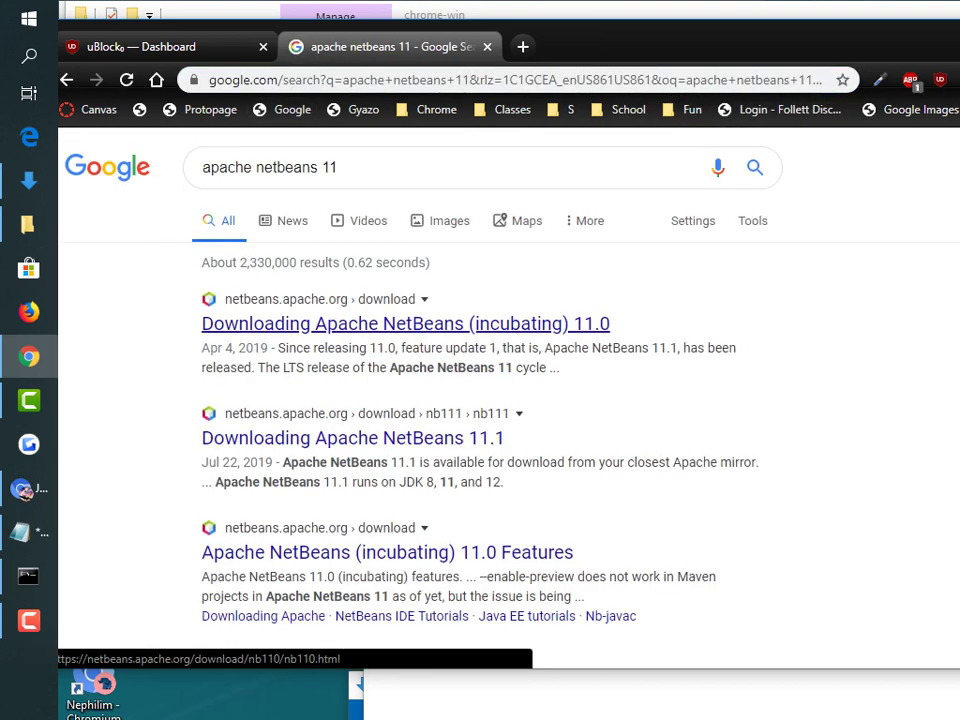
pyautogui.click(405, 323)
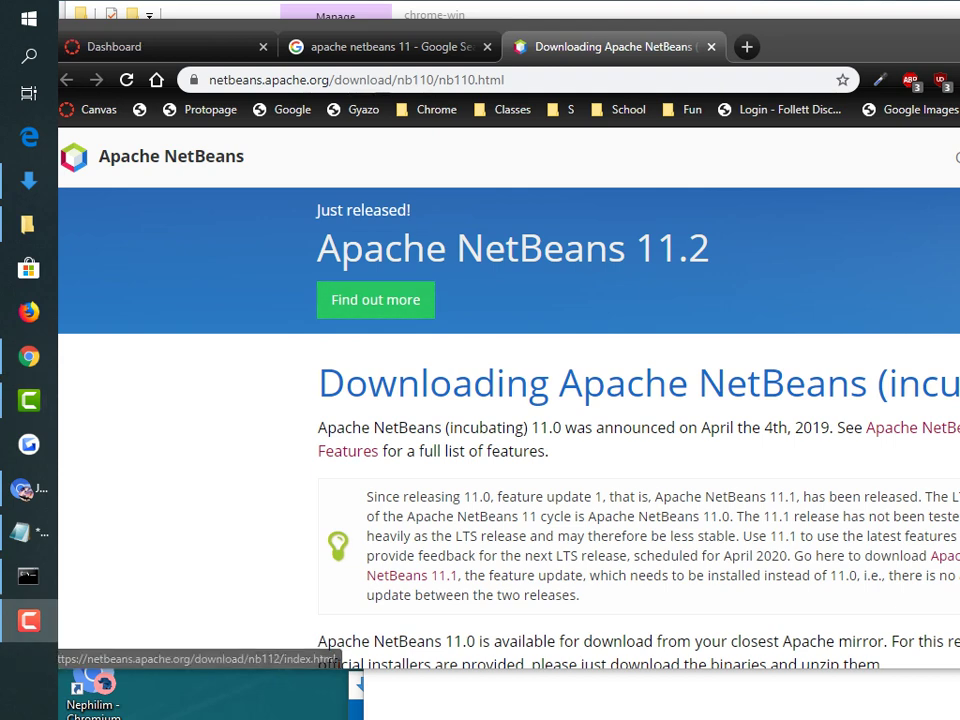
pyautogui.scroll(-1, 509, 400)
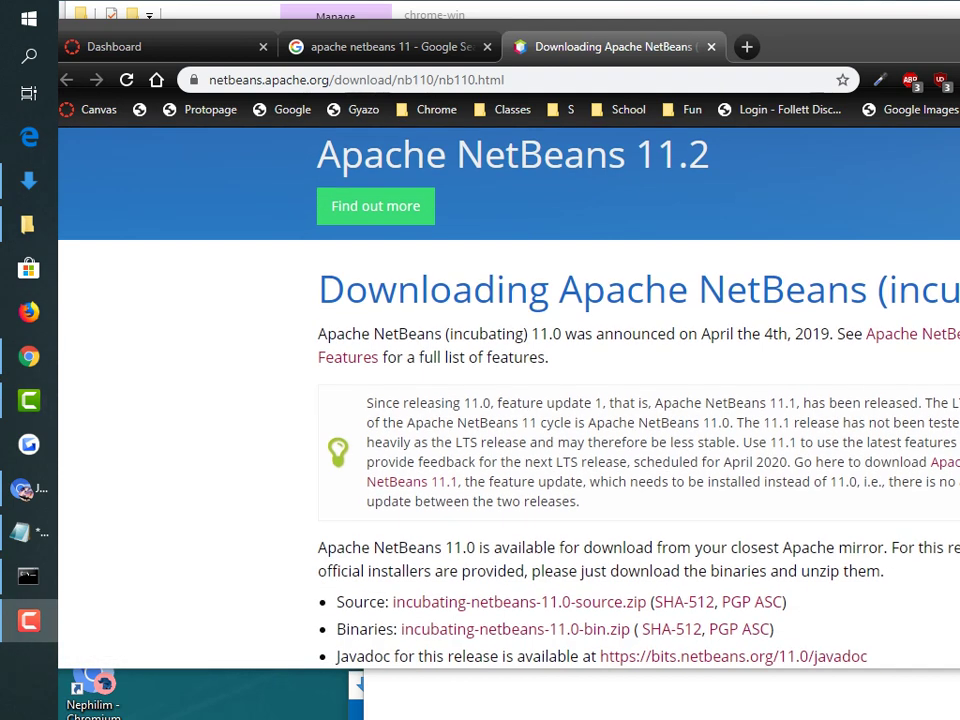
pyautogui.scroll(-1, 509, 400)
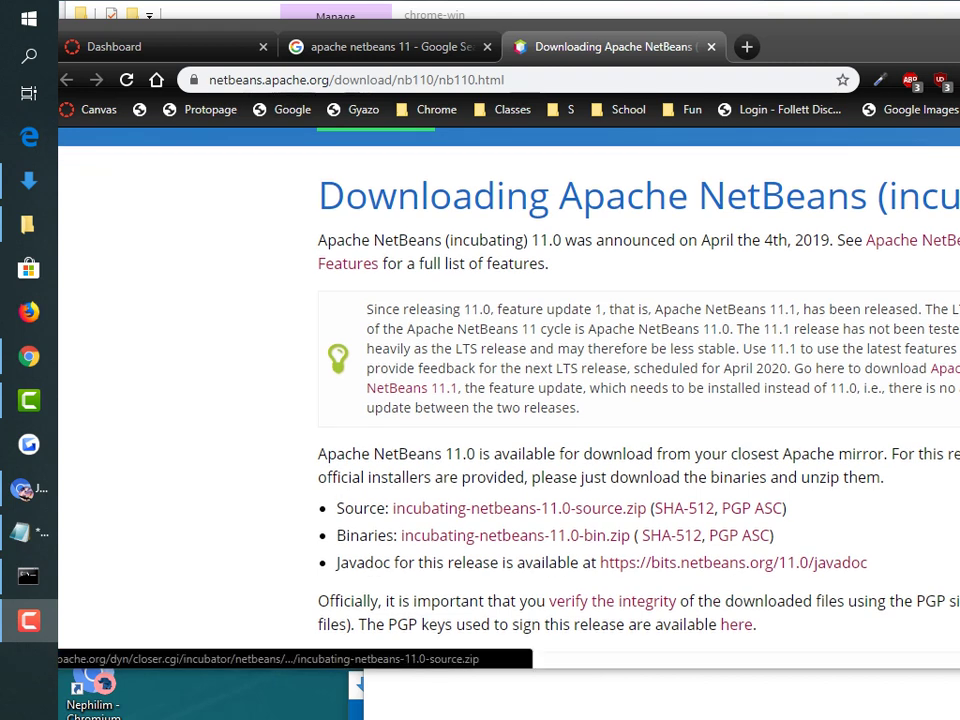
pyautogui.scroll(2, 519, 508)
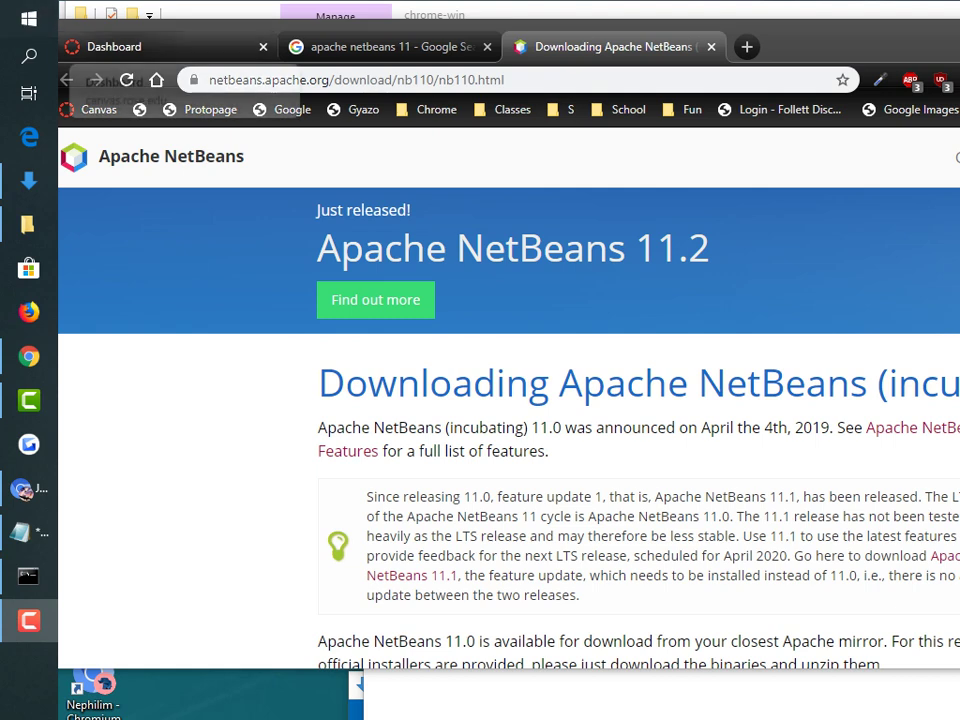
# Open the Apache NetBeans 11.1 download page from the search results in a new tab and highlight its Windows x64 installer entry
pyautogui.click(390, 46)
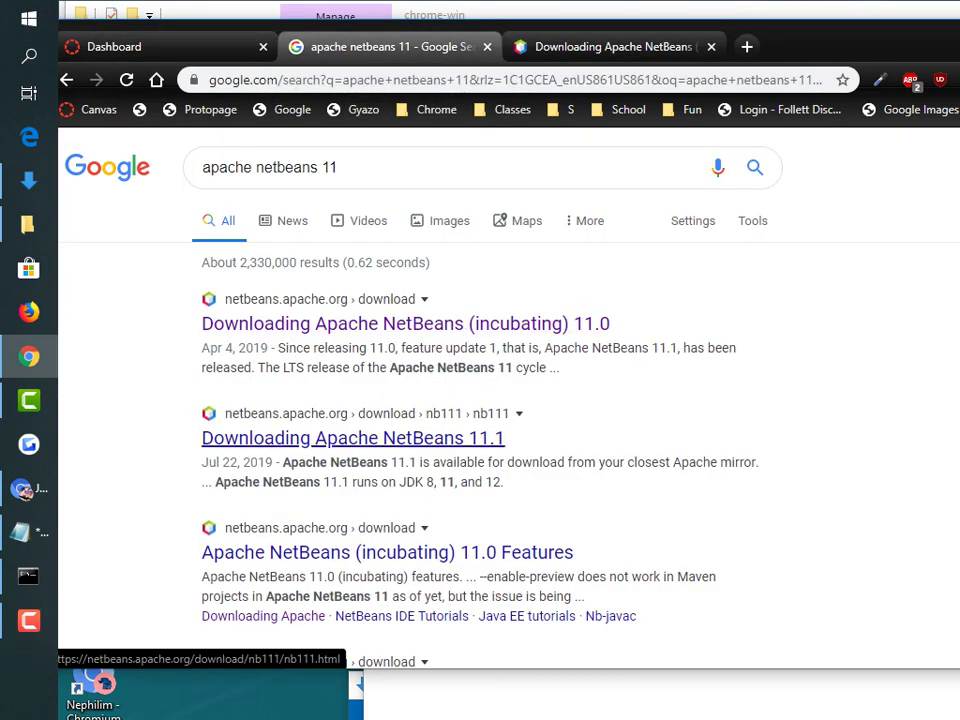
pyautogui.keyDown('ctrl'); pyautogui.keyDown('shift'); pyautogui.click(352, 437); pyautogui.keyUp('shift'); pyautogui.keyUp('ctrl')
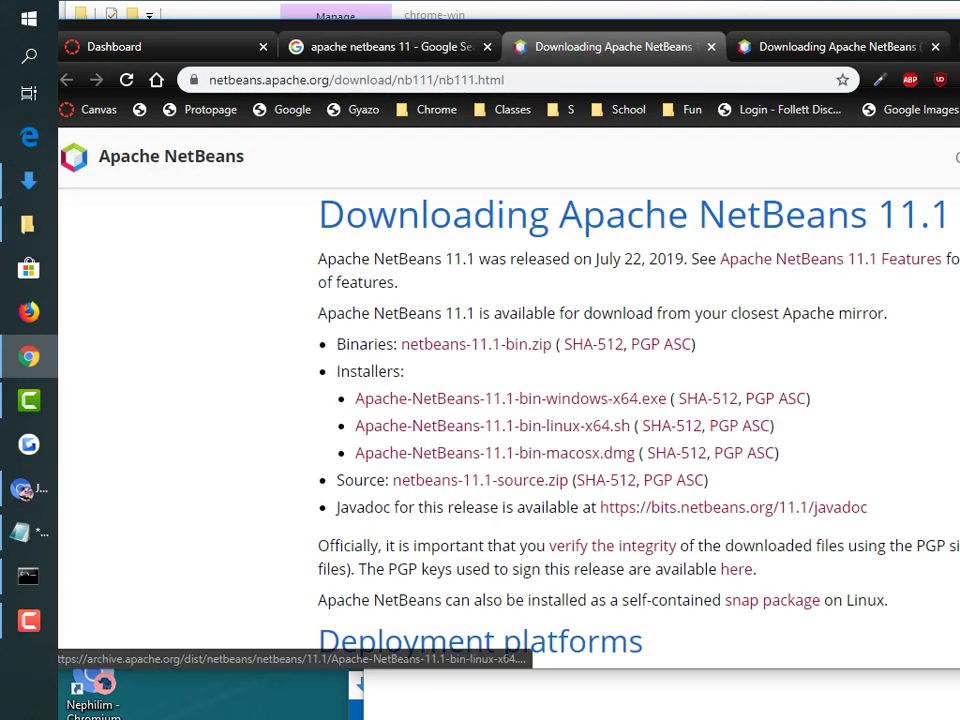
pyautogui.scroll(-4, 490, 425)
pyautogui.scroll(-6, 509, 397)
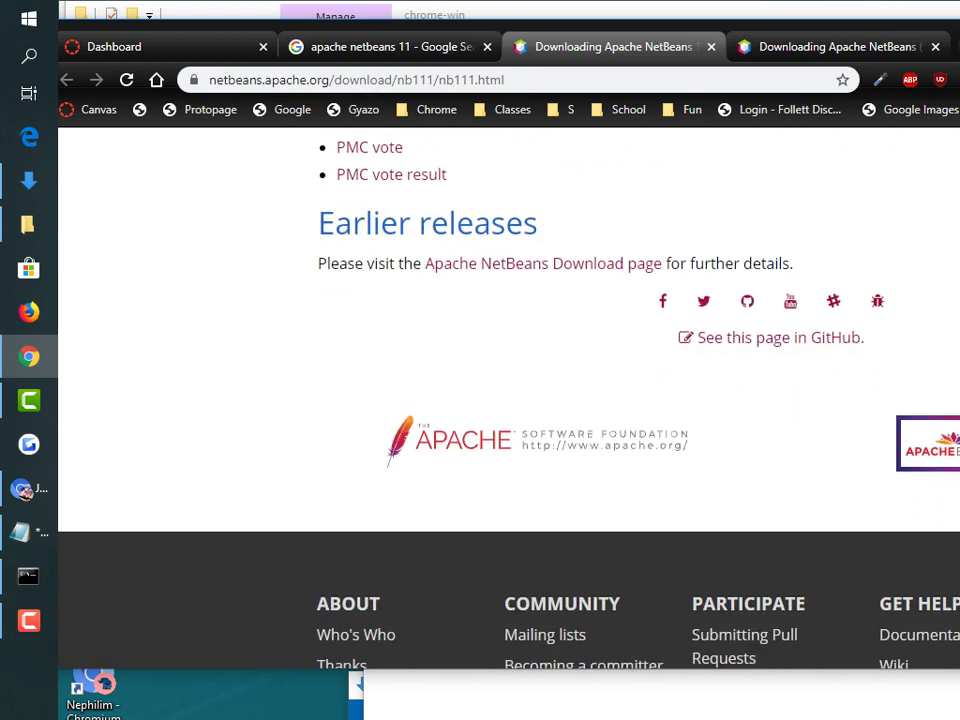
pyautogui.press('Home')
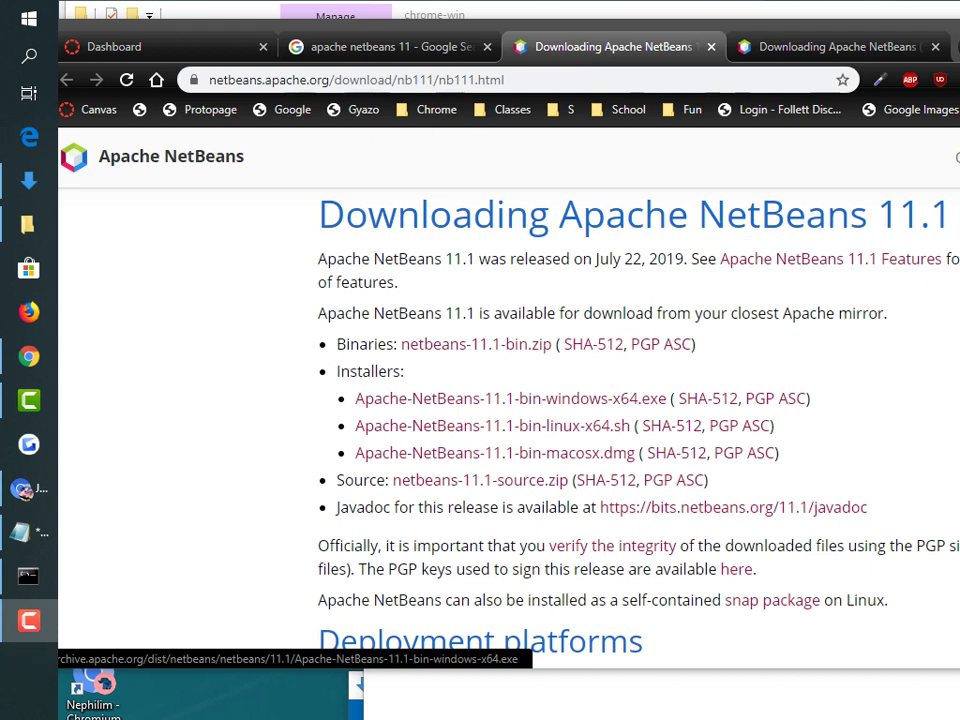
pyautogui.moveTo(354, 398); pyautogui.dragTo(810, 398)
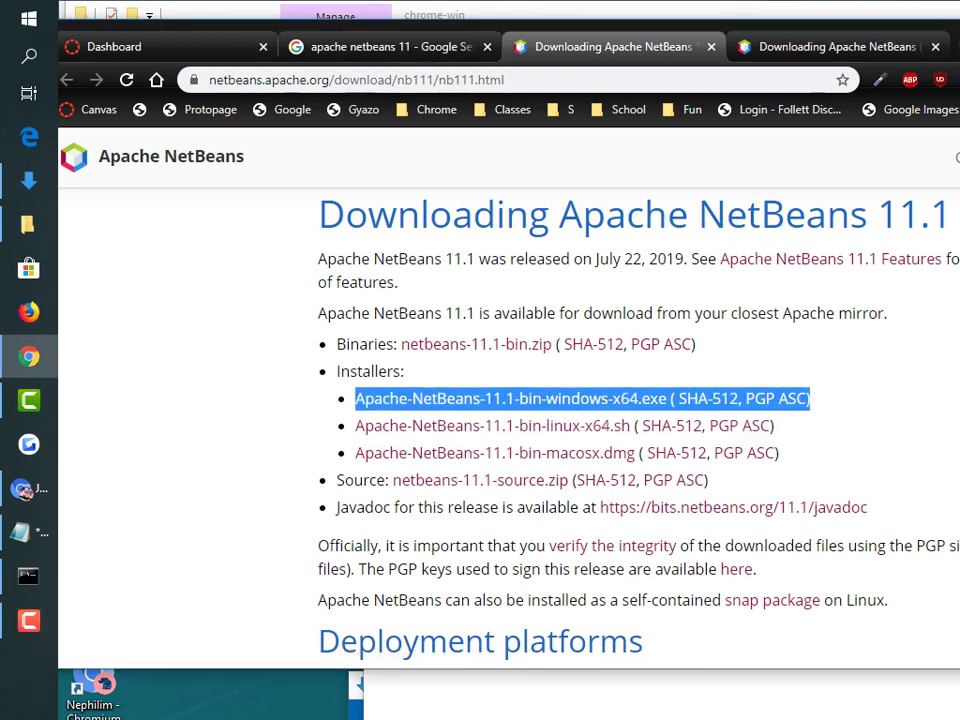
pyautogui.hotkey('ctrl', 'l')
pyautogui.hotkey('ctrl', 'c')
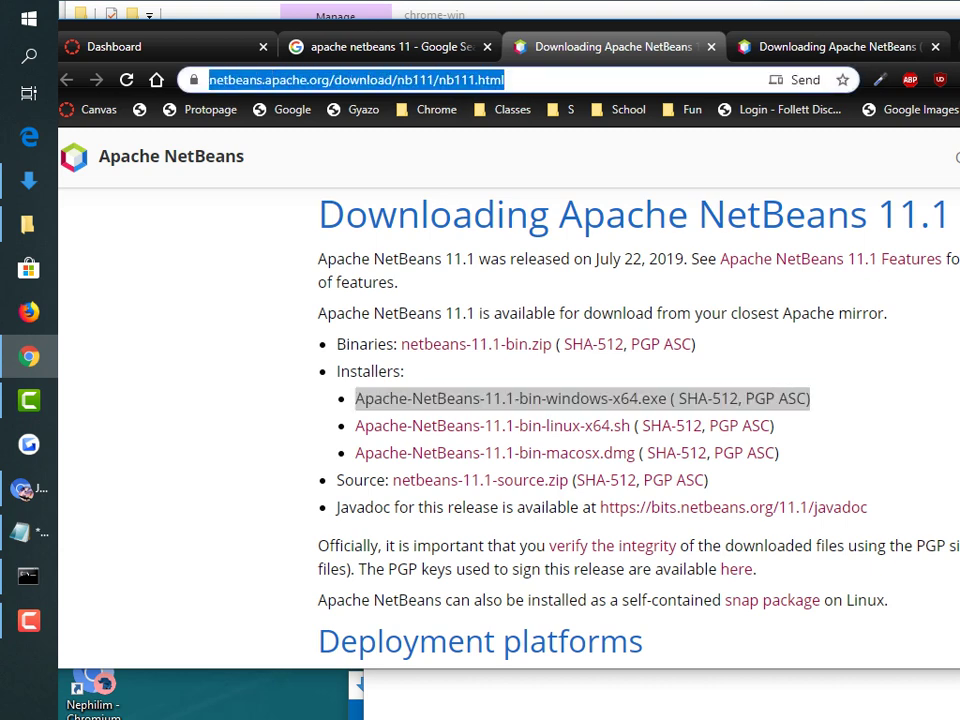
pyautogui.hotkey('alt', 'Tab')
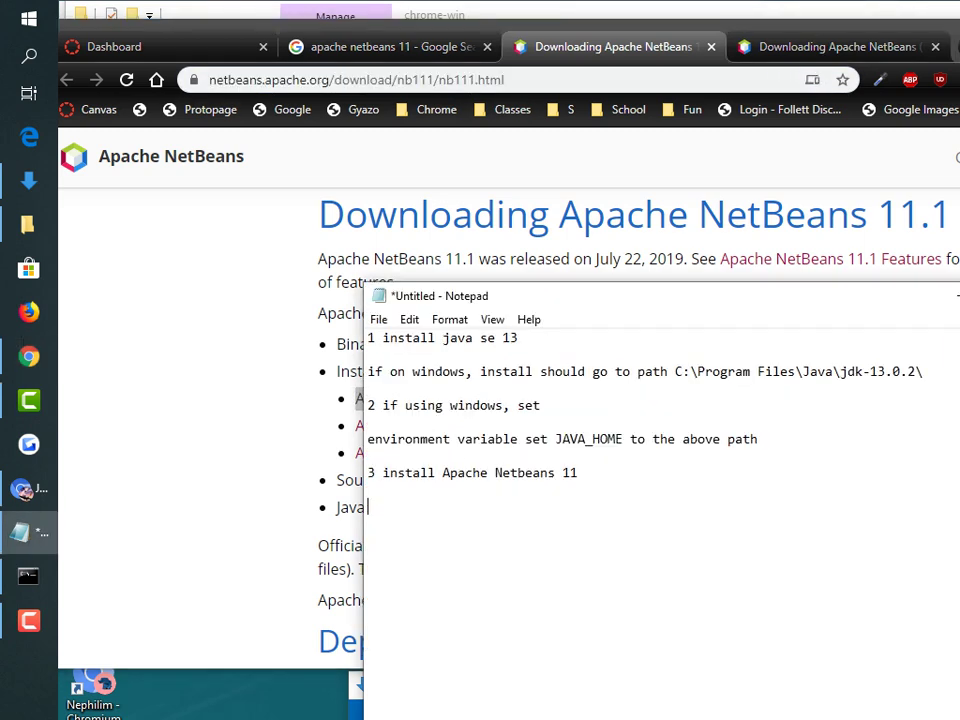
pyautogui.hotkey('ctrl', 'v')
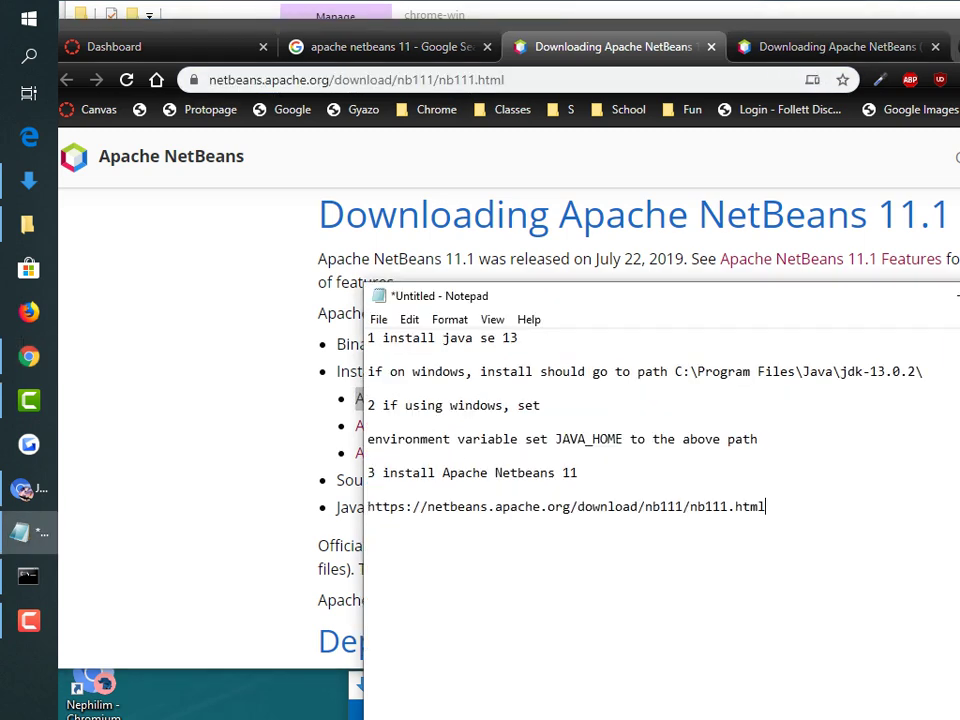
pyautogui.press('Return')
# Back in Chrome, download the Apache-NetBeans-11.1-bin-windows-x64.exe installer and save it in the Downloads folder under the suggested name
pyautogui.click(250, 400)
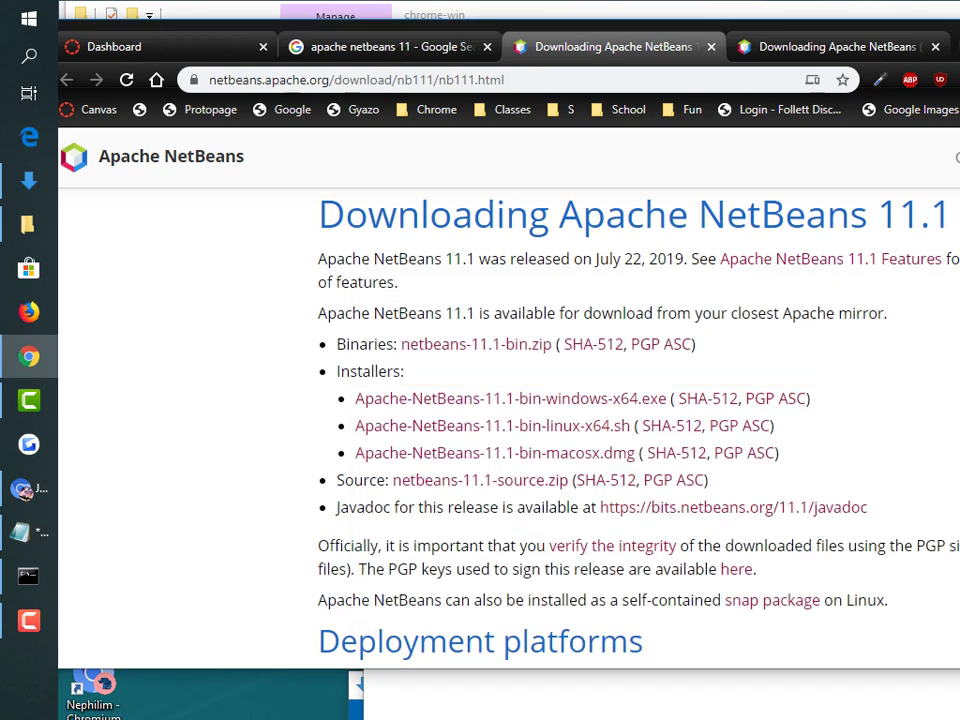
pyautogui.click(510, 398)
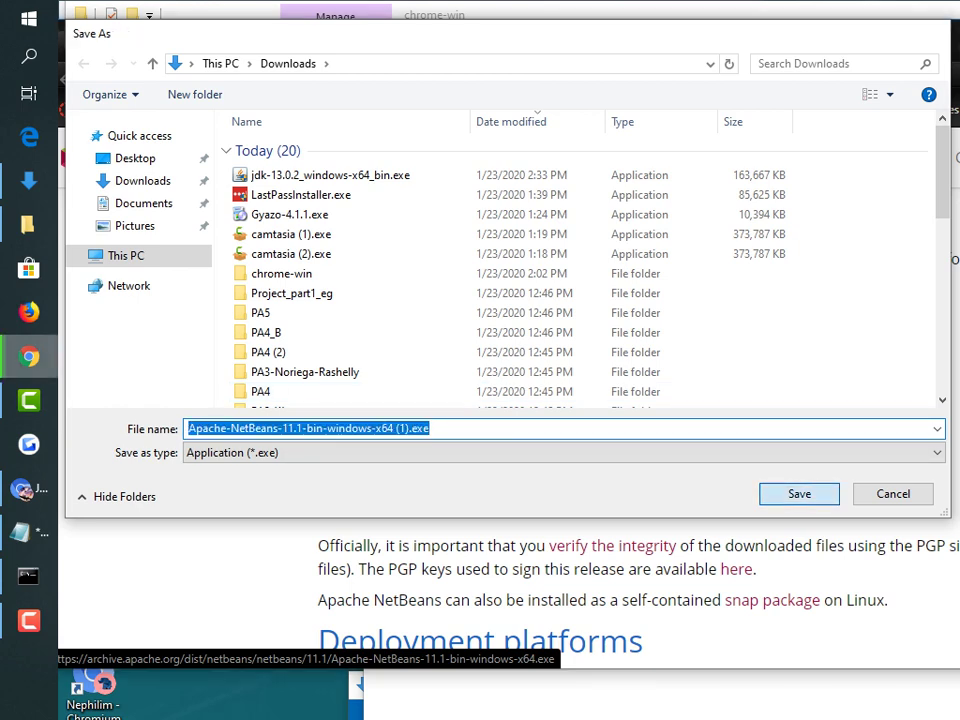
pyautogui.press('Return')
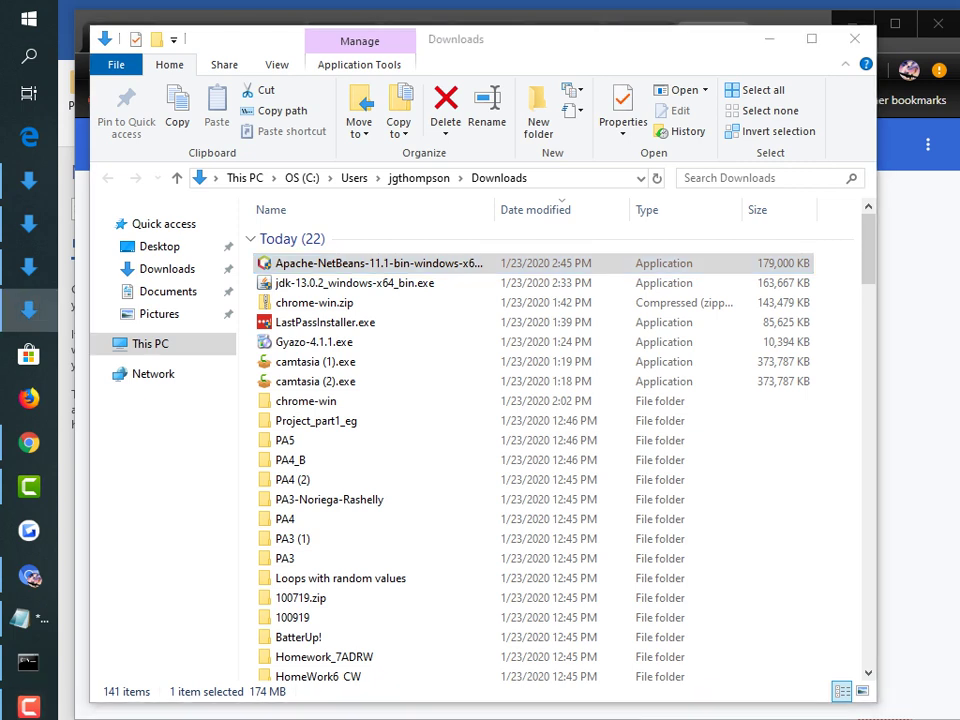
# Run the downloaded Apache NetBeans IDE 11.1 installer, accept its license agreement and continue to the installation folder settings
pyautogui.click(29, 310)
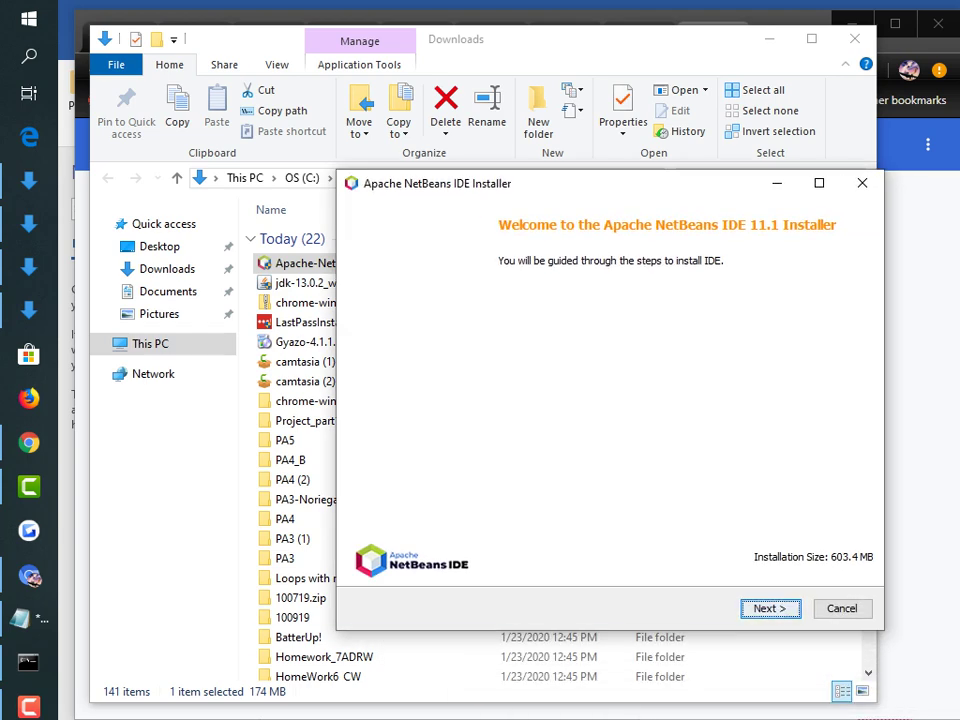
pyautogui.press('Return')
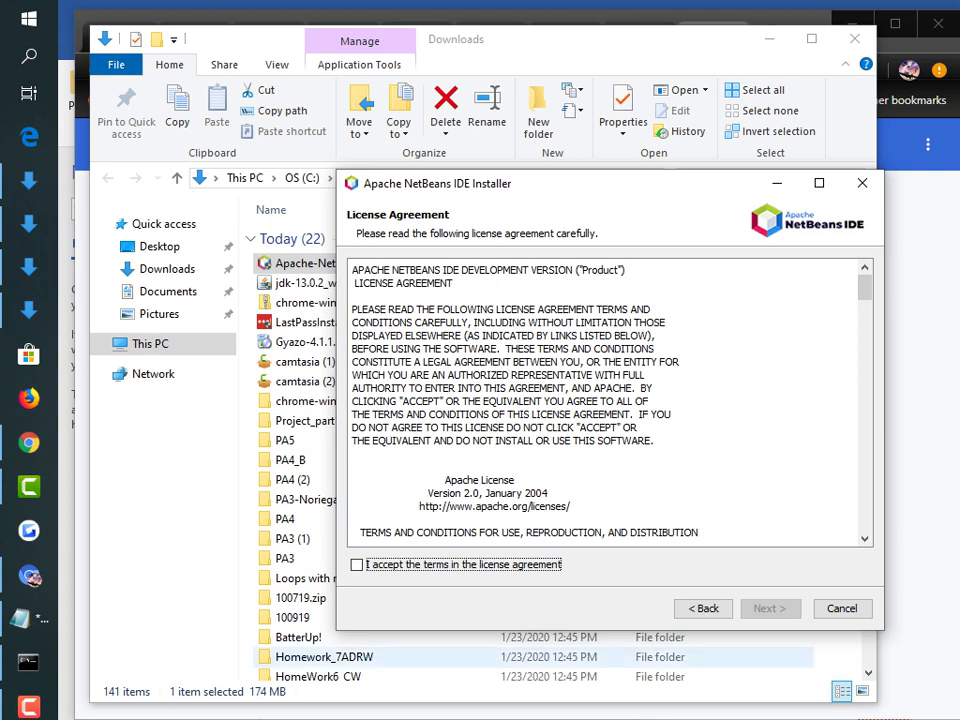
pyautogui.press('space')
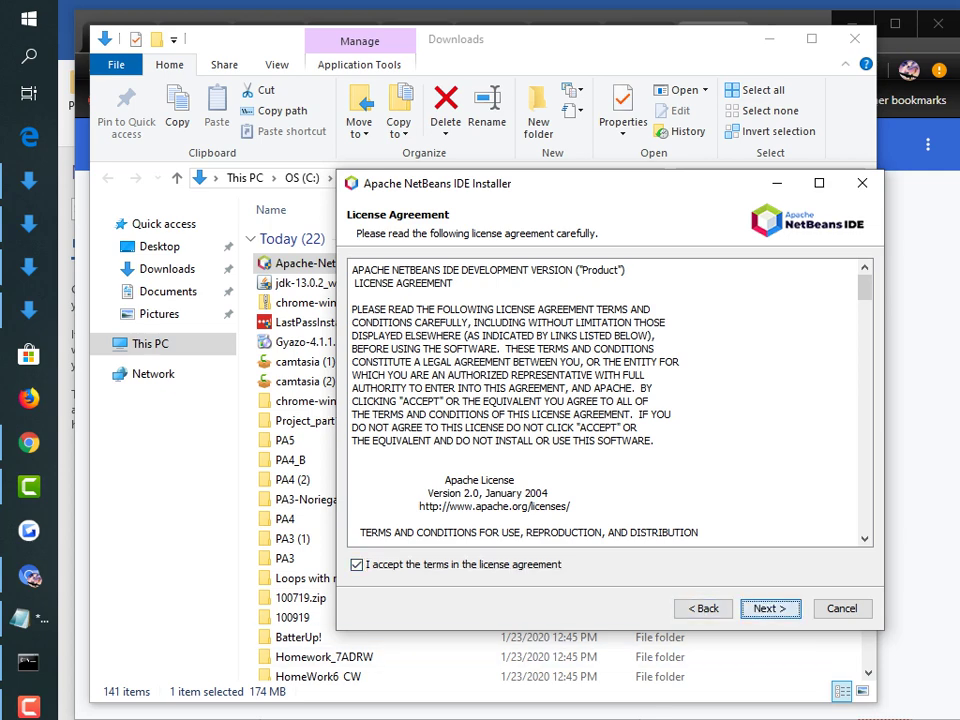
pyautogui.press('Return')
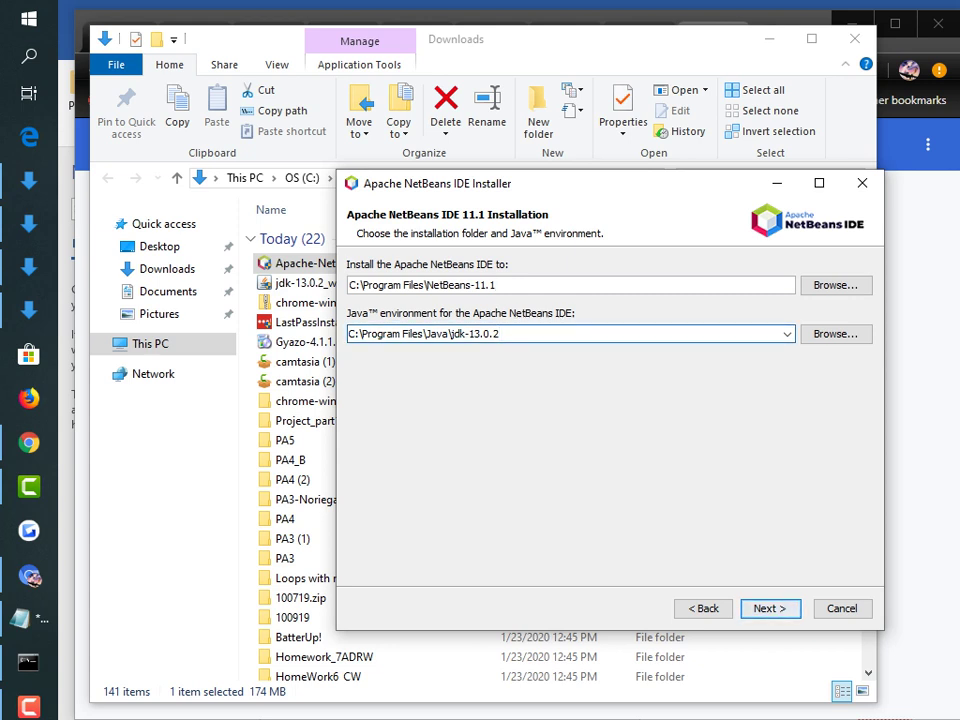
# Set the Java environment to C:\Program Files\Java\jdk-13.0.2 and start installing NetBeans in C:\Program Files\NetBeans-11.1 with update checking on
pyautogui.hotkey('ctrl', 'a')
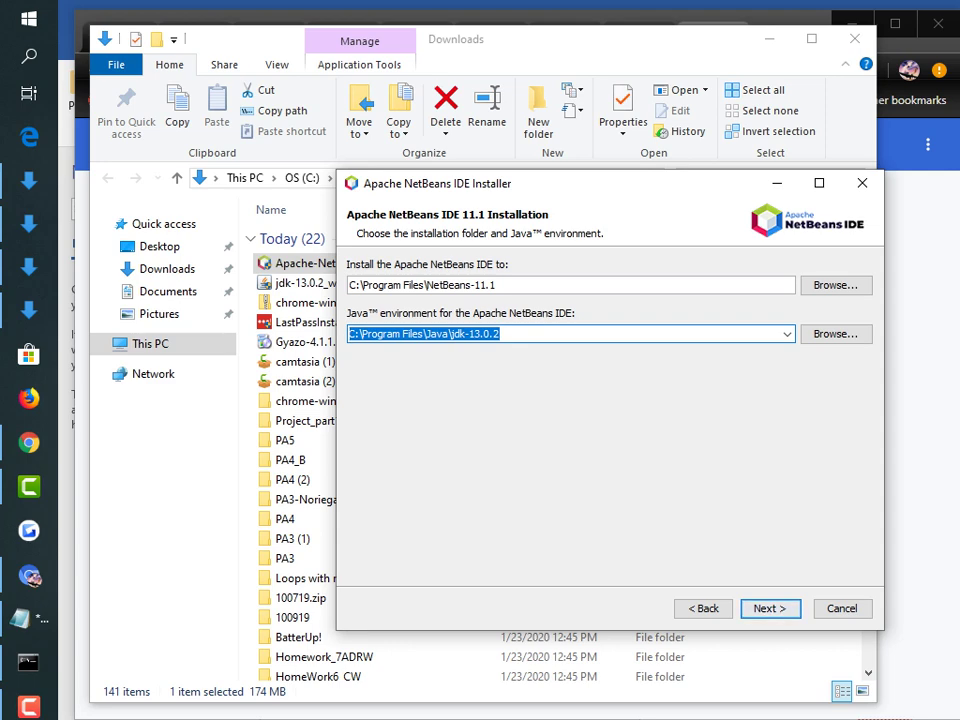
pyautogui.press('Tab')
pyautogui.press('space')
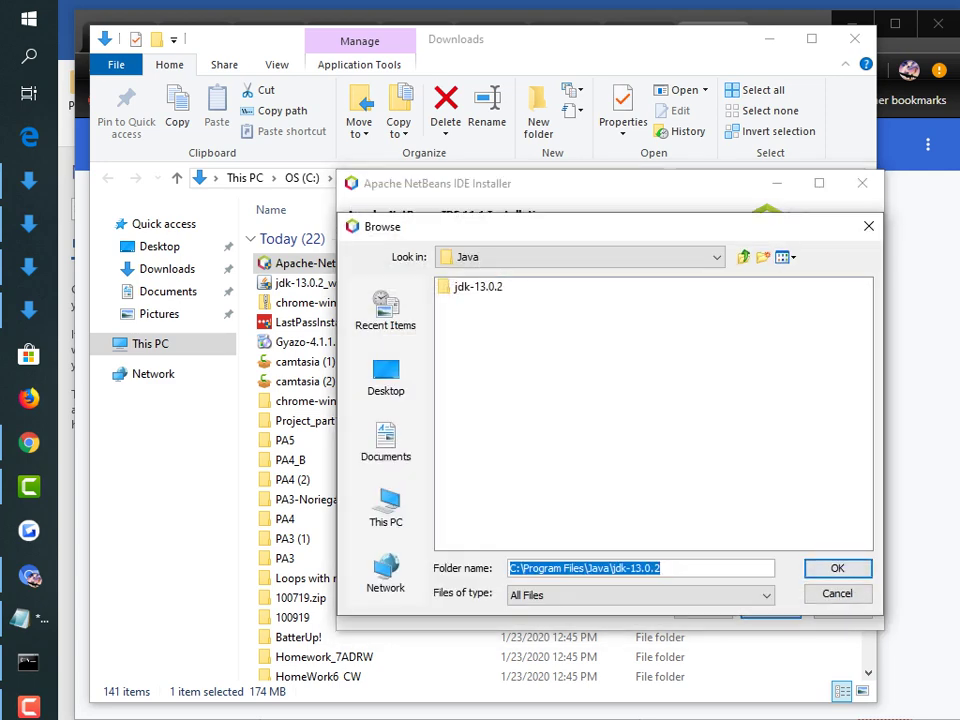
pyautogui.press('Return')
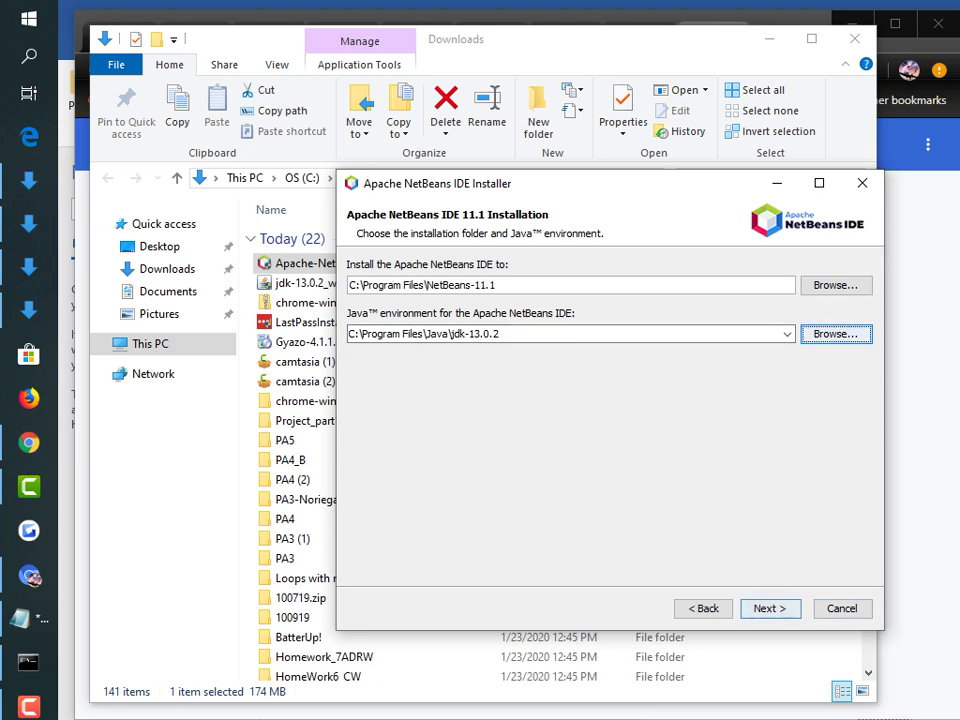
pyautogui.click(770, 609)
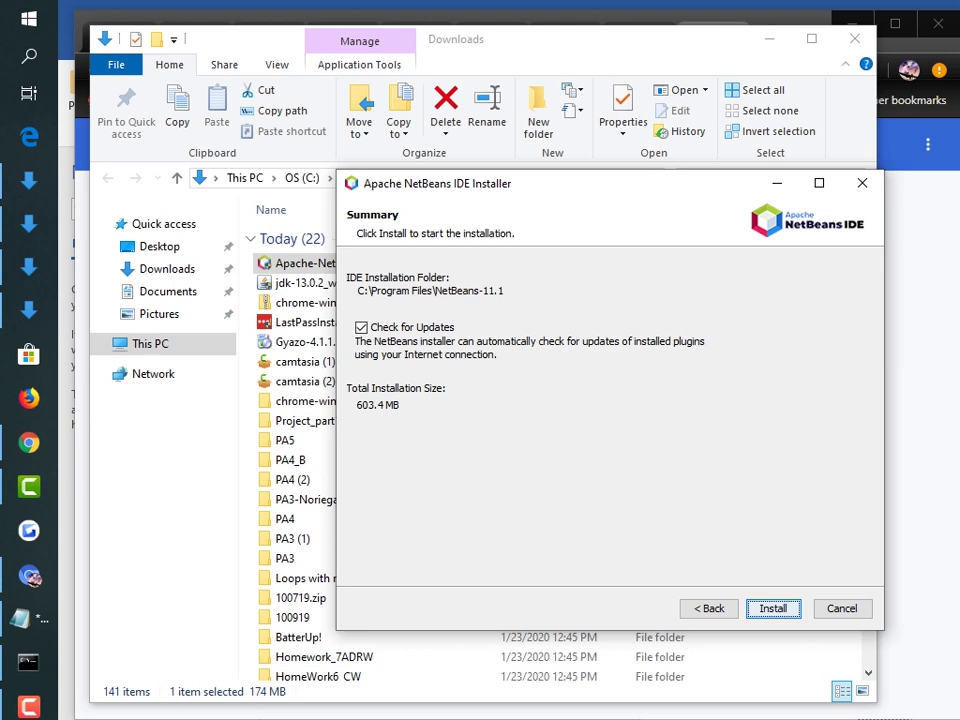
pyautogui.press('Return')
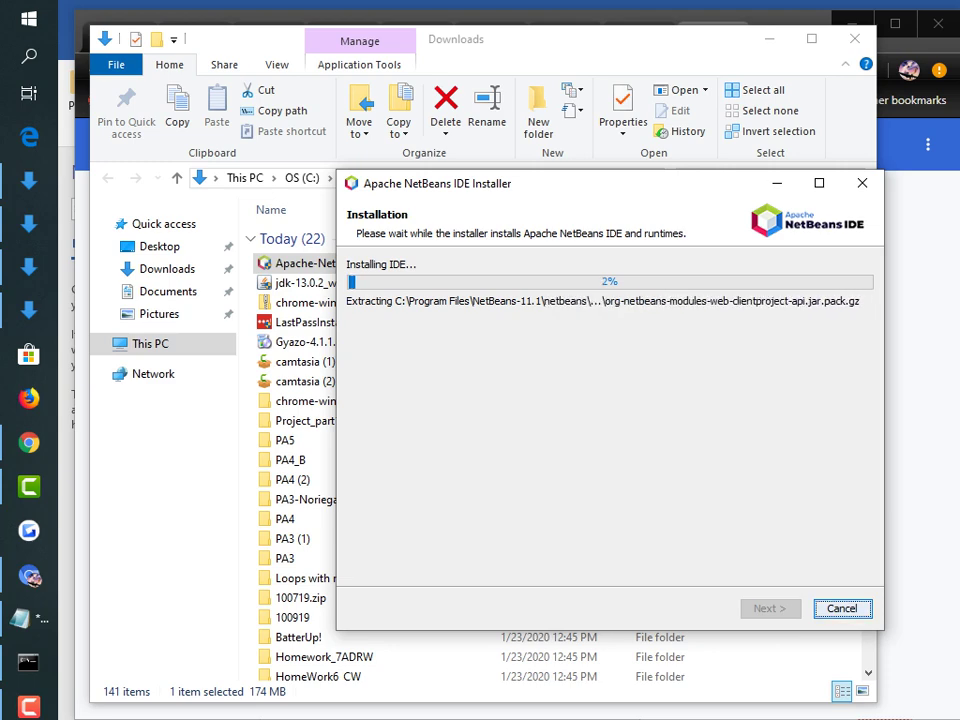
# Switch to the Word instructions document, look over Step 1 about downloading the Java SE installer, and move its window aside
pyautogui.hotkey('alt', 'Tab')
pyautogui.scroll(10, 800, 450)
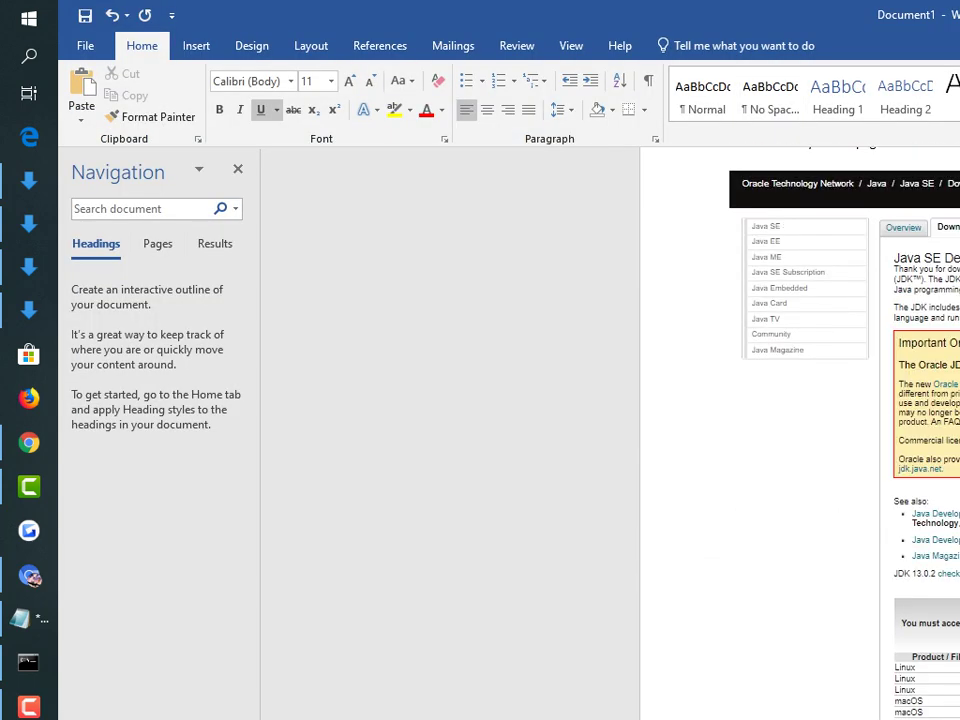
pyautogui.press('super+Down')
pyautogui.moveTo(800, 380); pyautogui.dragTo(400, 1)
pyautogui.scroll(2, 800, 450)
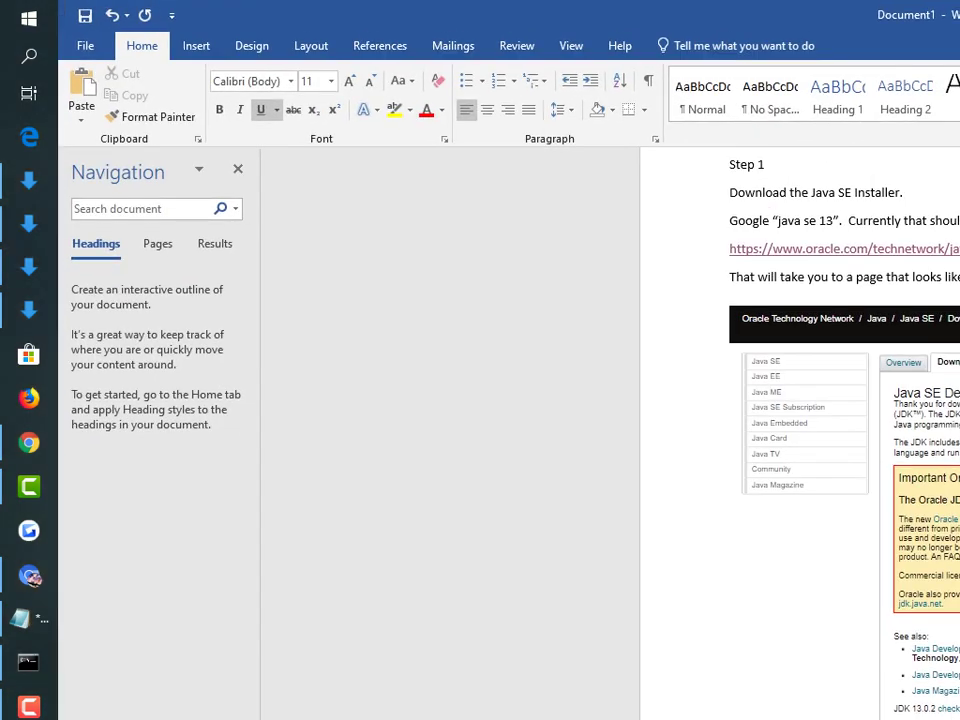
pyautogui.moveTo(850, 15); pyautogui.dragTo(940, 561)
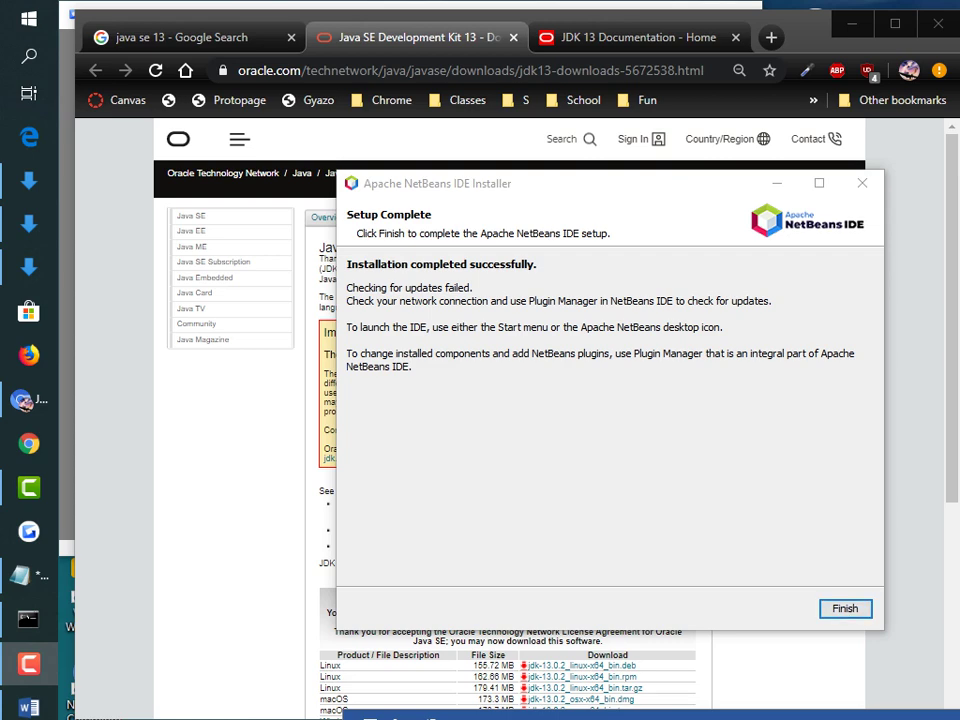
# Finish the installer and launch Apache NetBeans IDE 11.1 without importing the previous version's settings
pyautogui.press('Return')
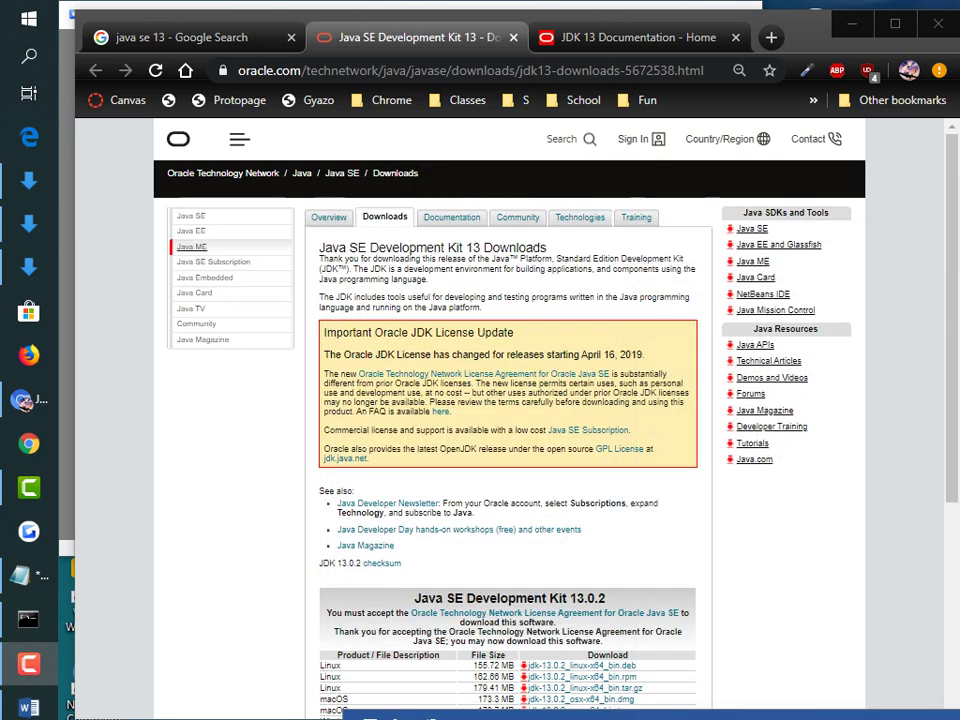
pyautogui.click(29, 56)
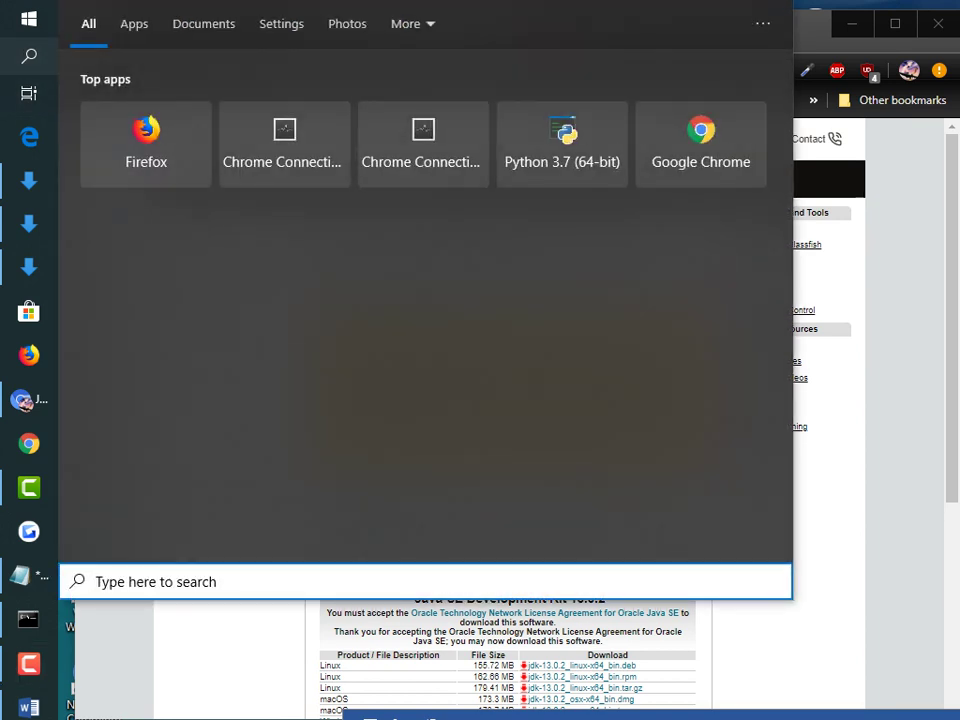
pyautogui.write('netbeans')
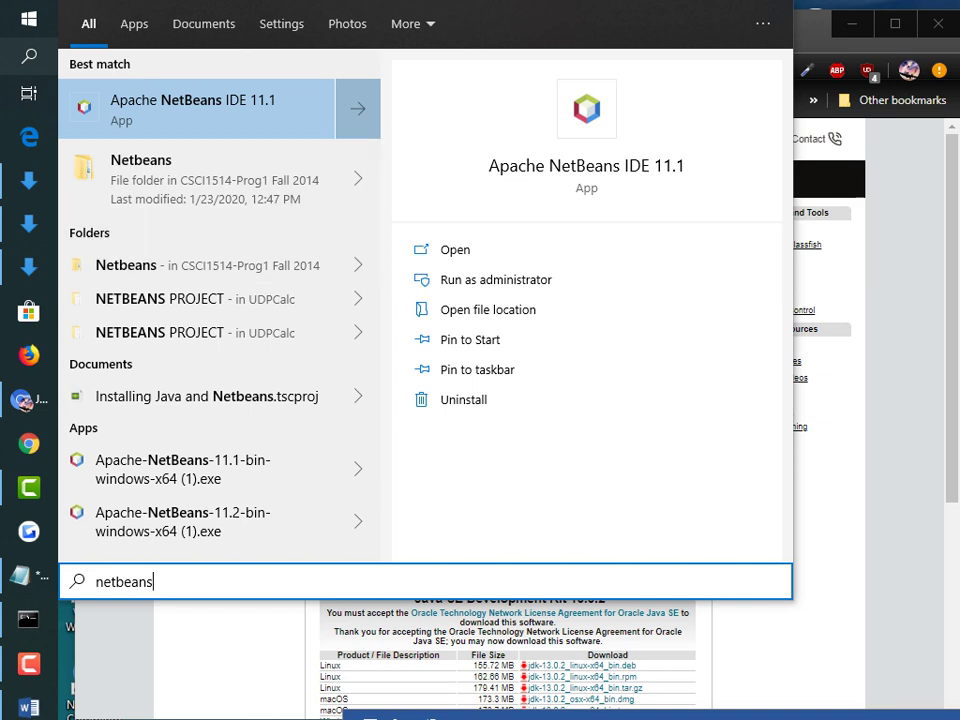
pyautogui.press('Return')
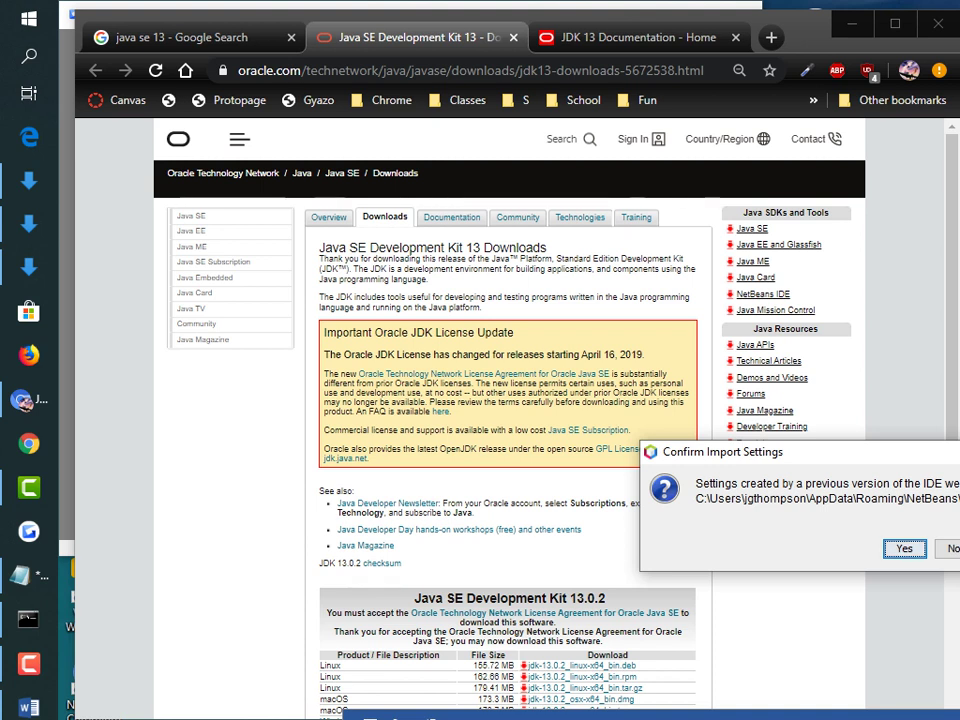
pyautogui.press('Tab')
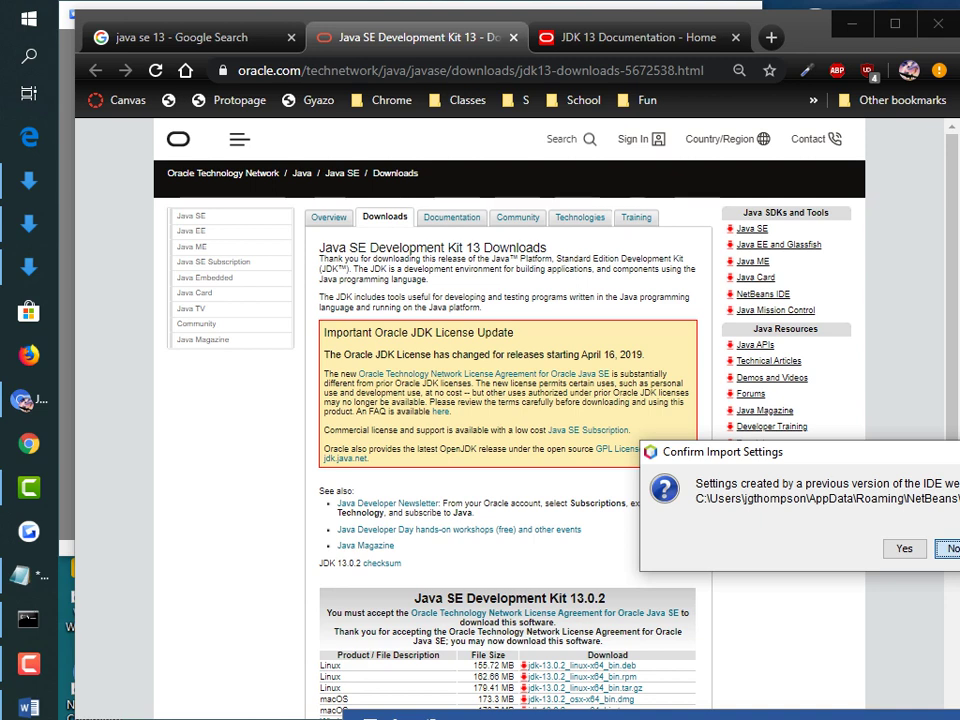
pyautogui.press('Return')
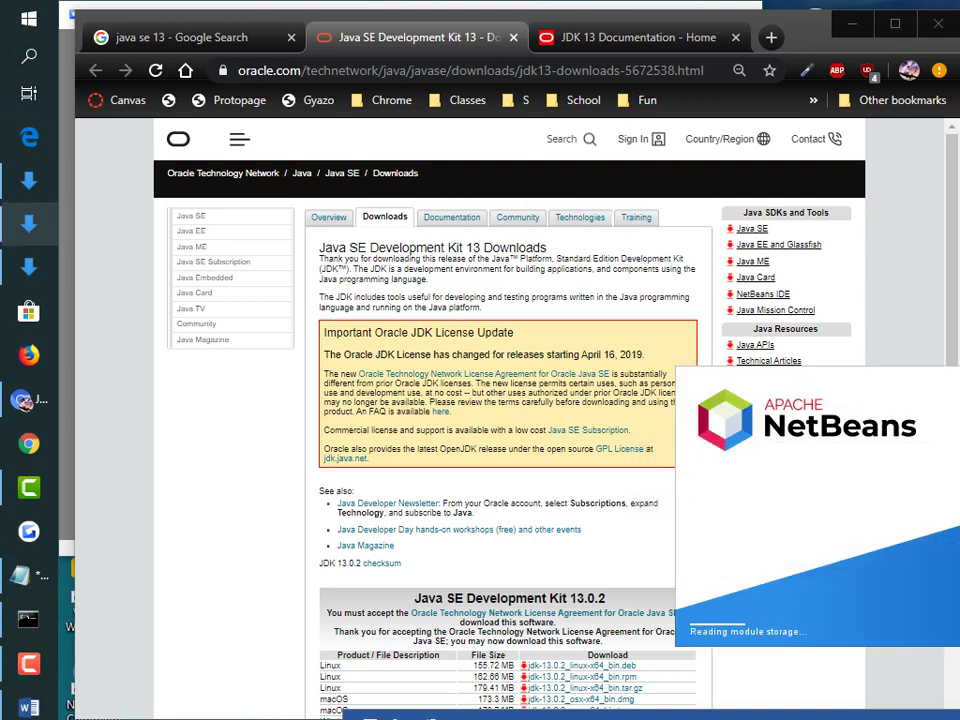
# Close the three open Downloads folder windows while NetBeans loads
pyautogui.rightClick(29, 180)
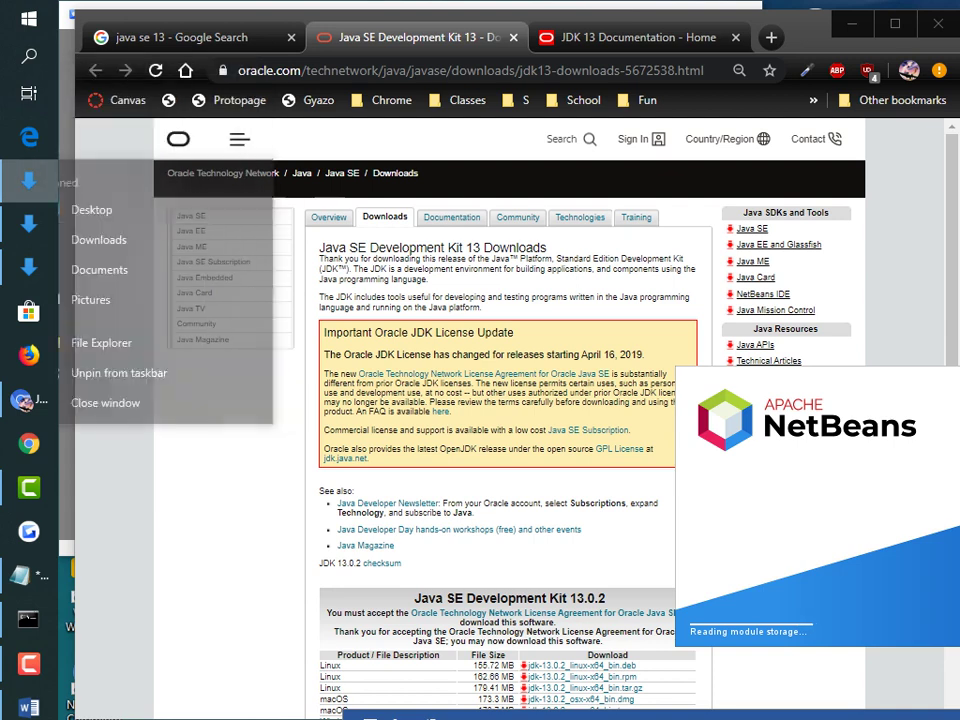
pyautogui.click(130, 402)
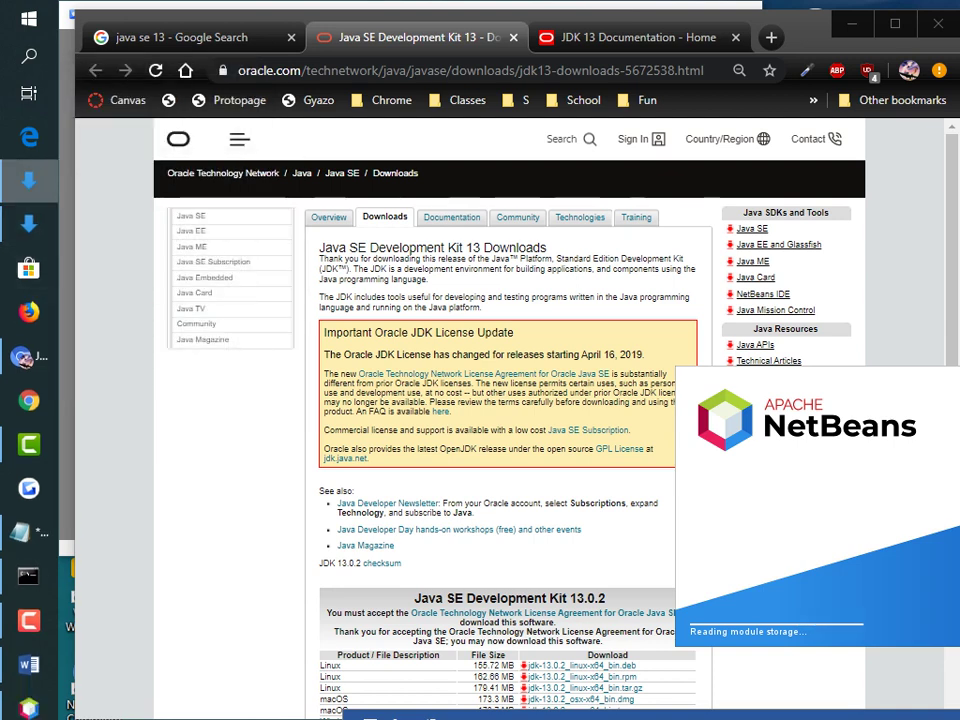
pyautogui.rightClick(29, 180)
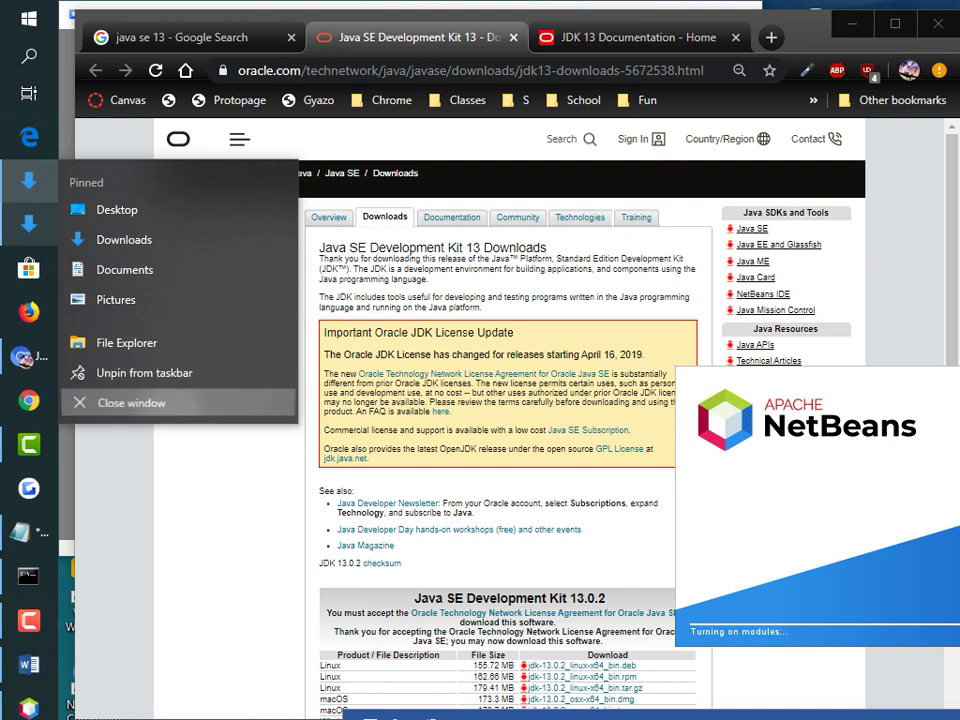
pyautogui.click(130, 402)
pyautogui.rightClick(29, 180)
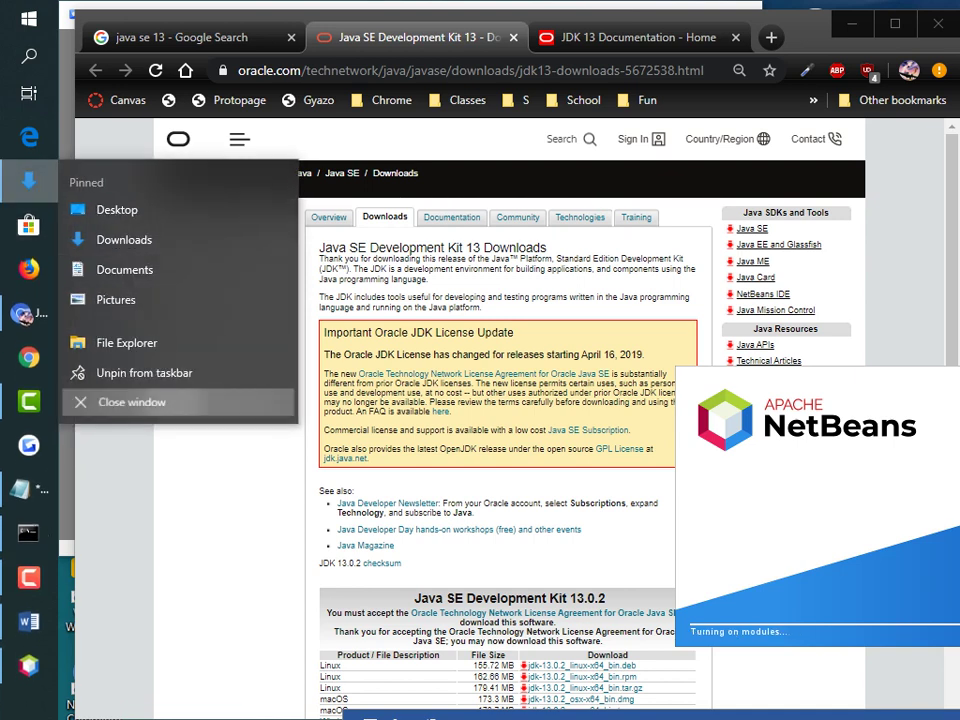
pyautogui.click(129, 401)
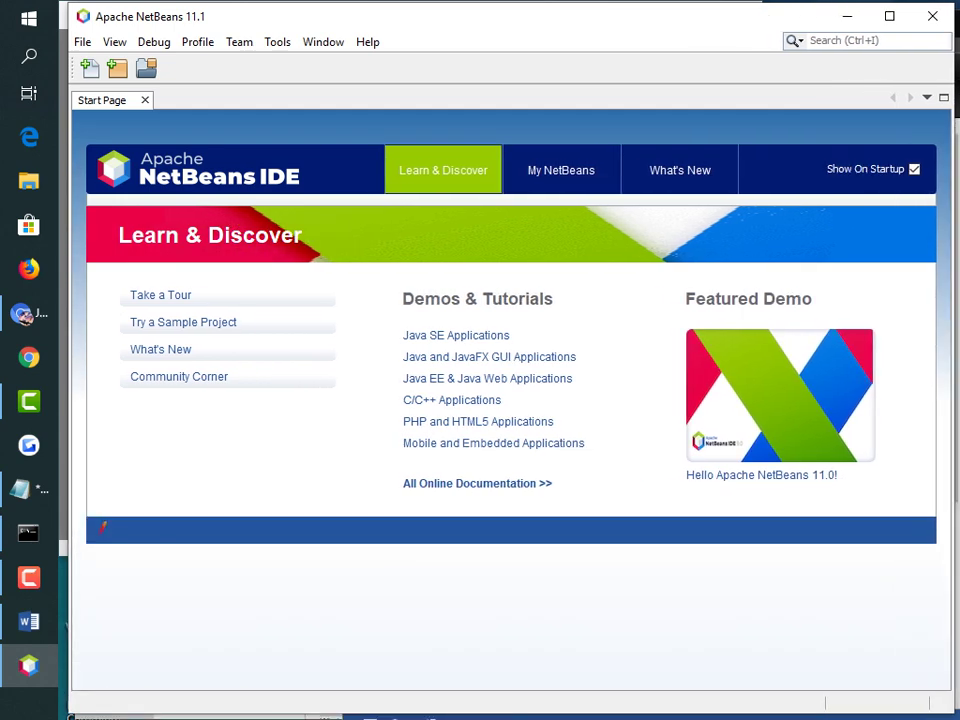
# Begin a new NetBeans project of type Java Application in the Java with Ant category and proceed to activating the feature
pyautogui.click(82, 41)
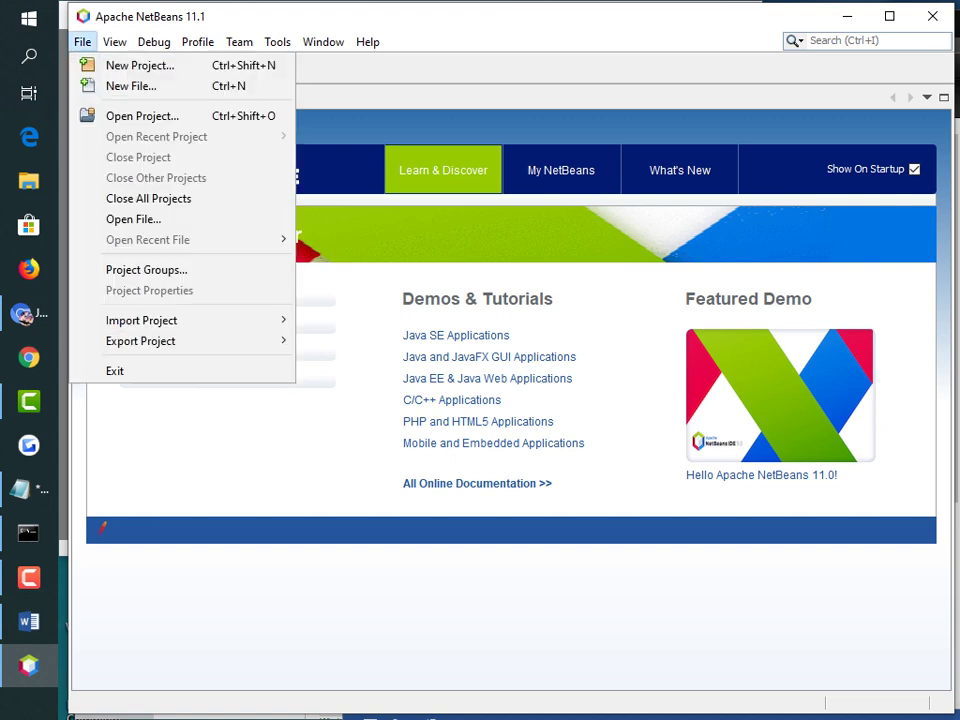
pyautogui.click(140, 65)
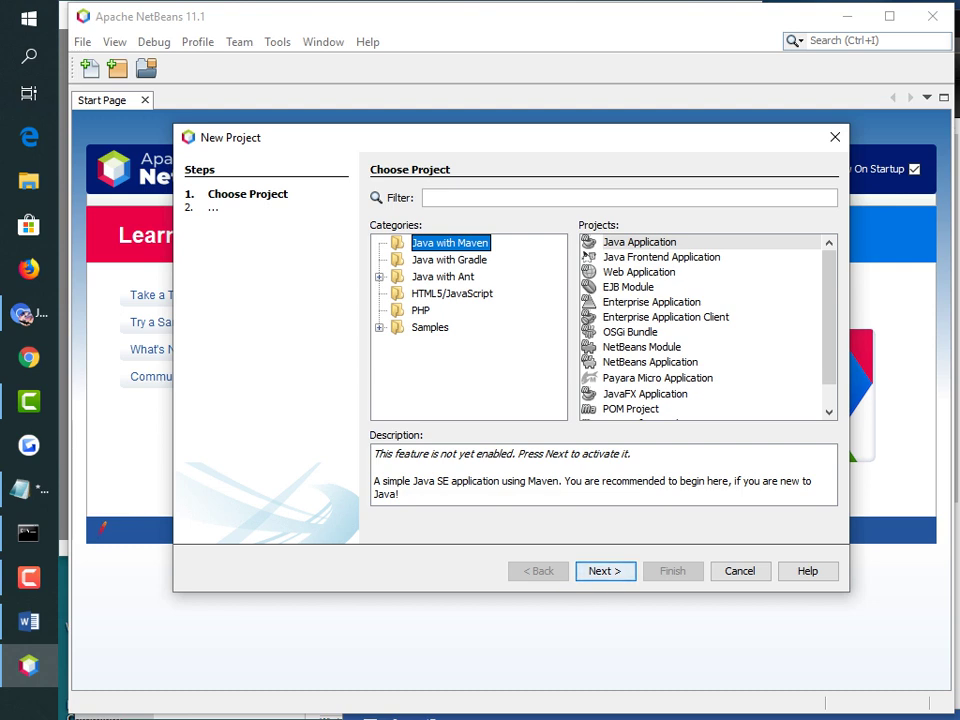
pyautogui.click(450, 260)
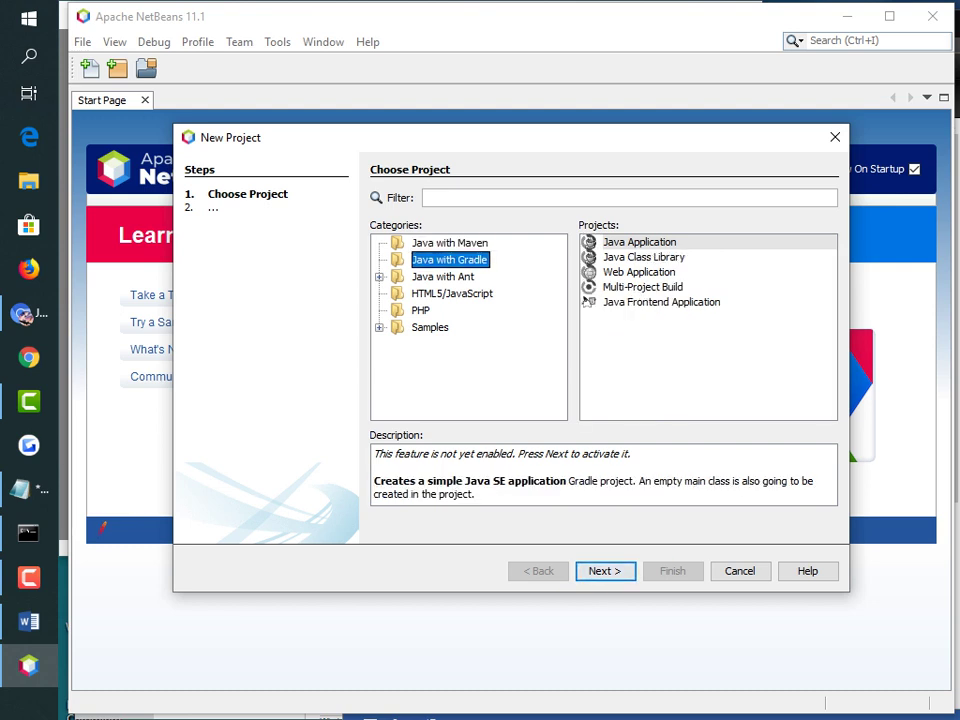
pyautogui.click(443, 277)
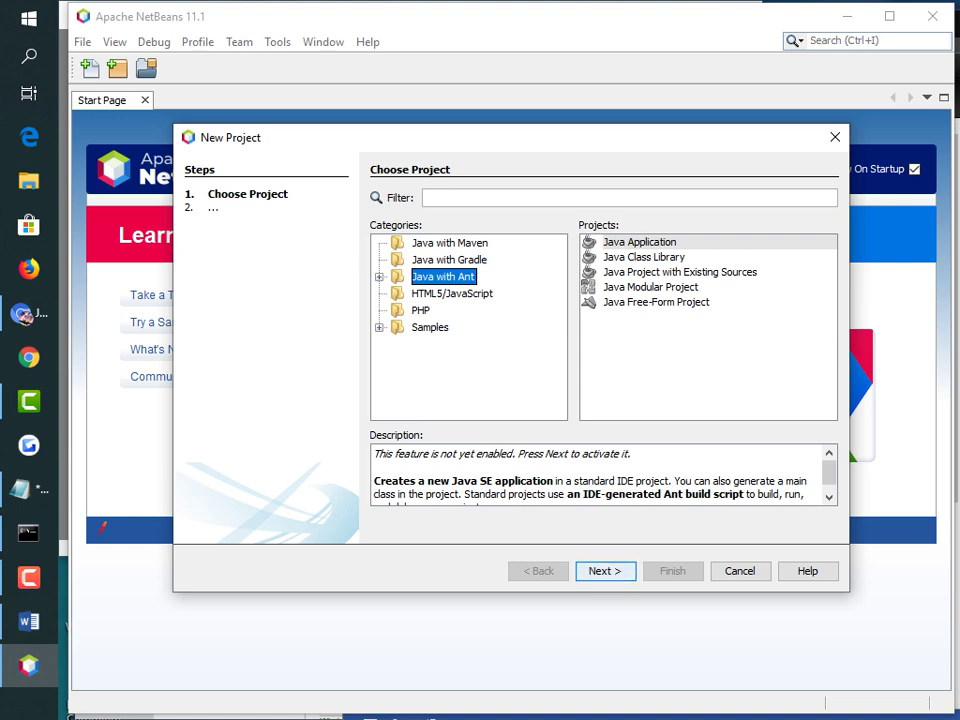
pyautogui.moveTo(500, 137)
pyautogui.mouseDown()
pyautogui.moveTo(404, 66)
pyautogui.moveTo(411, 40)
pyautogui.moveTo(493, 125)
pyautogui.mouseUp()
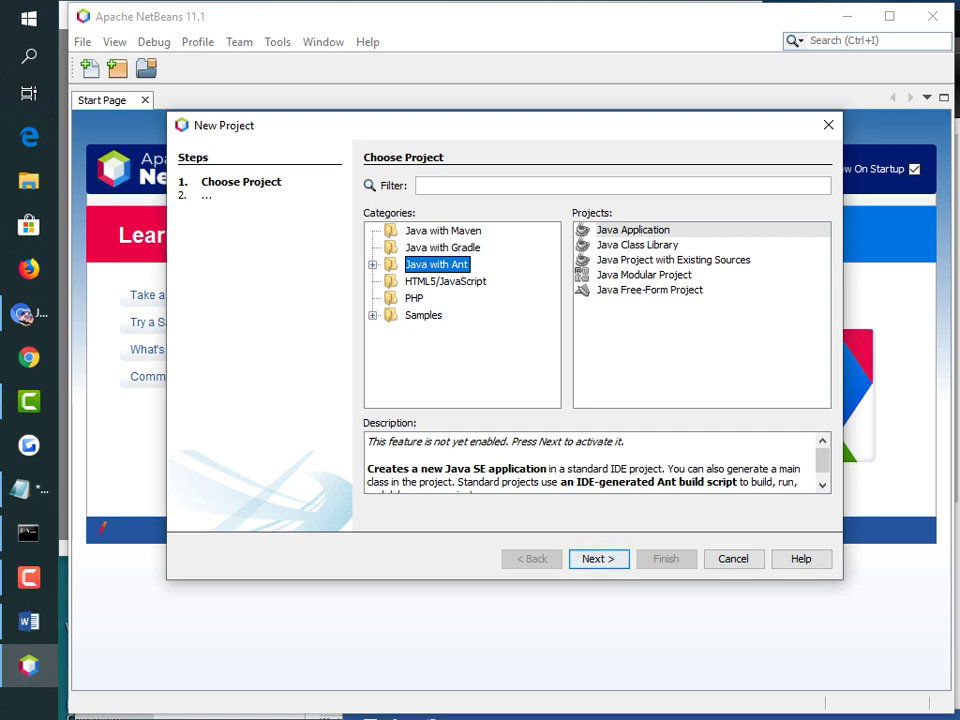
pyautogui.moveTo(493, 125); pyautogui.dragTo(441, 60)
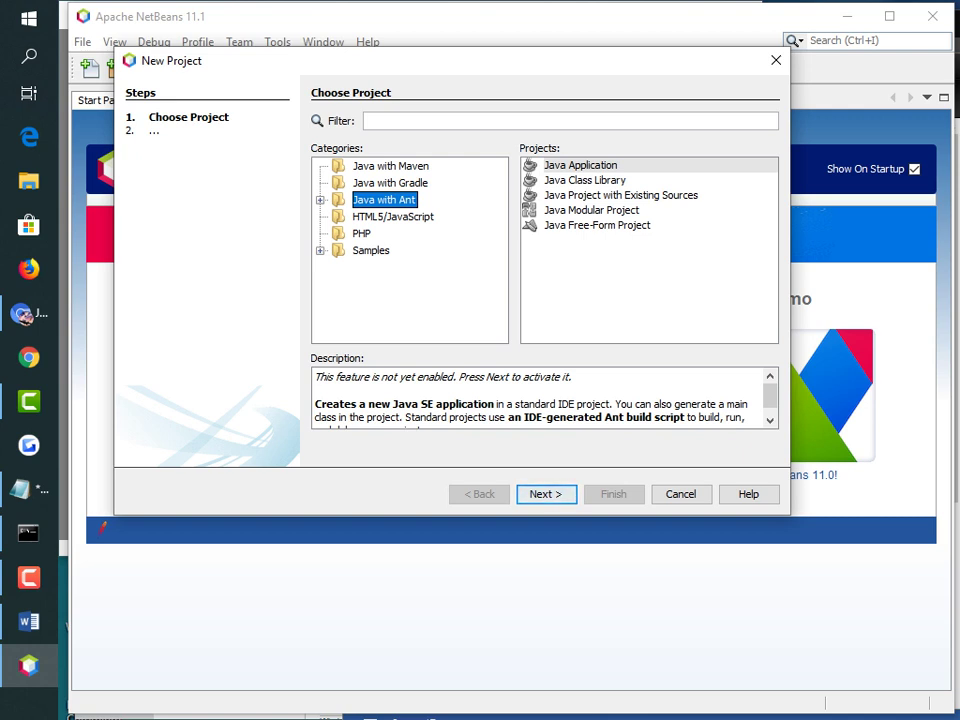
pyautogui.click(581, 165)
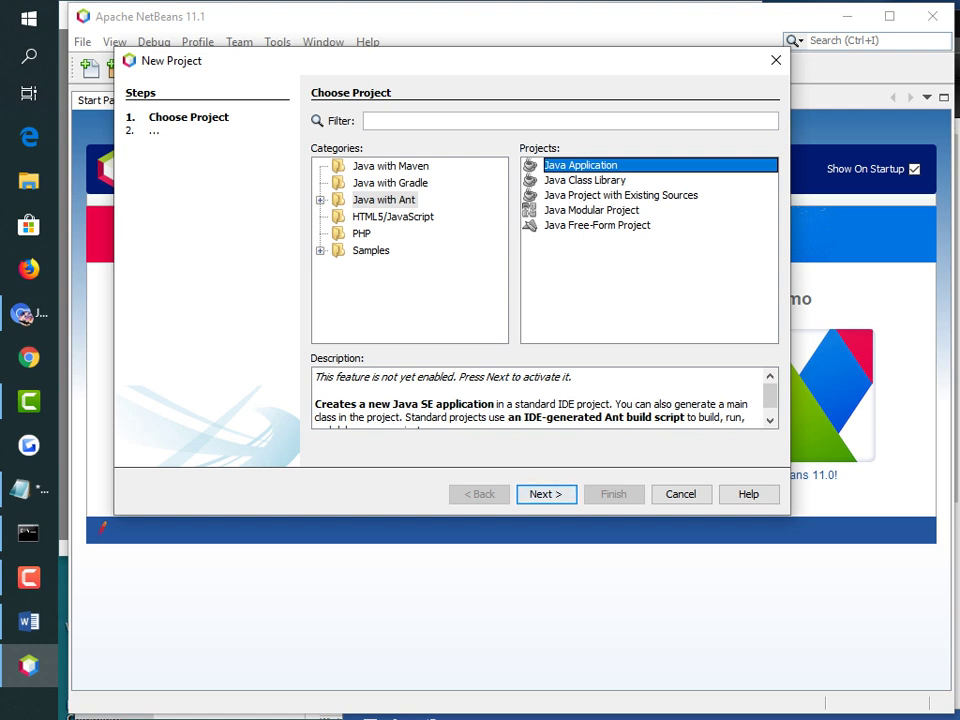
pyautogui.click(384, 200)
pyautogui.click(581, 165)
pyautogui.press('Return')
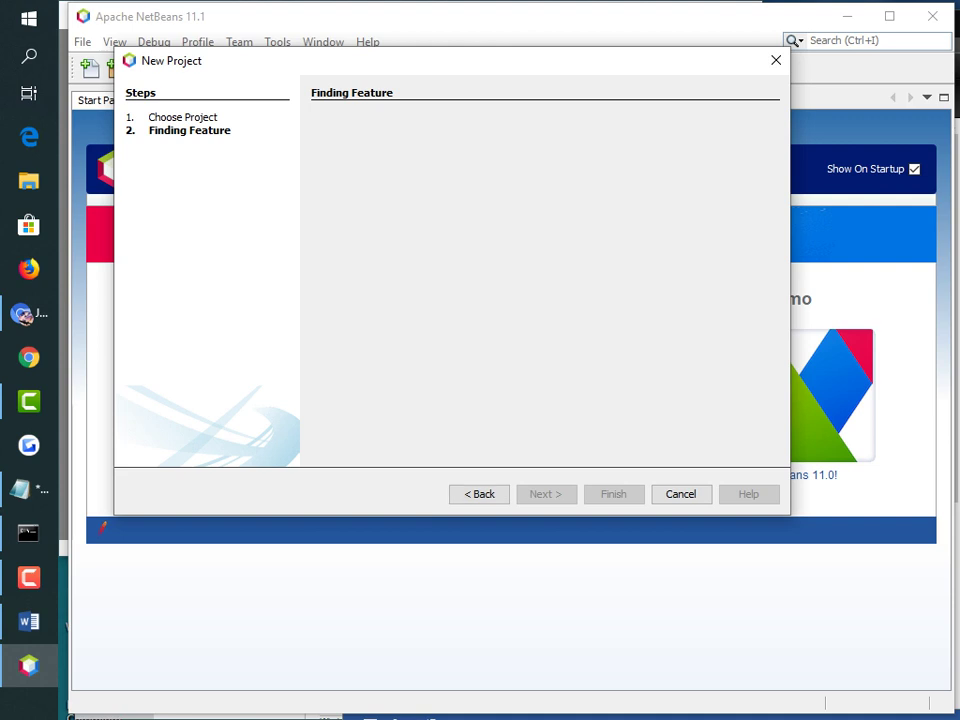